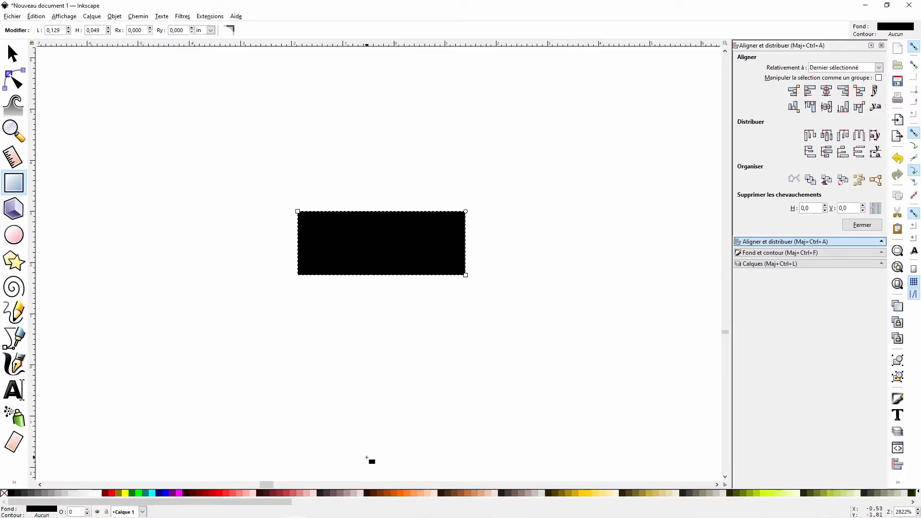
- Check the string gauges in the reference photo and set the black rectangle's height to 0,010 in
mouse_move(348, 516)
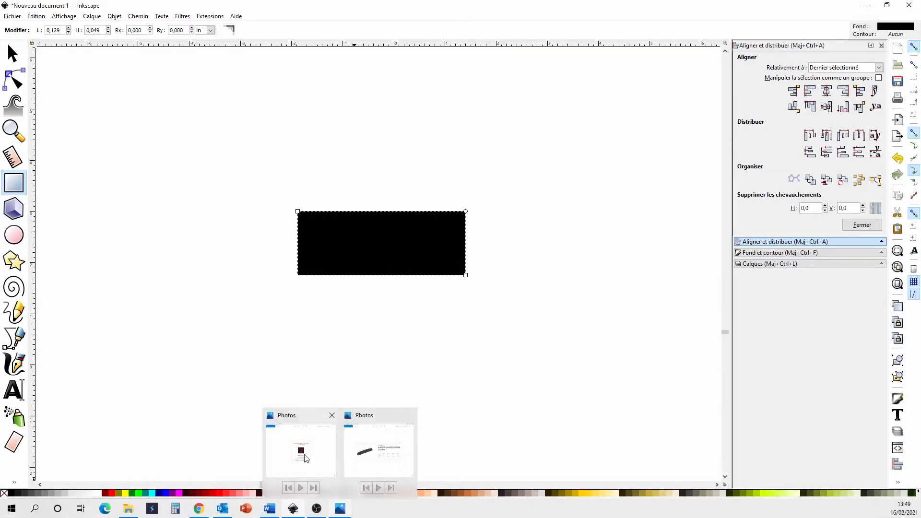
left_click(306, 455)
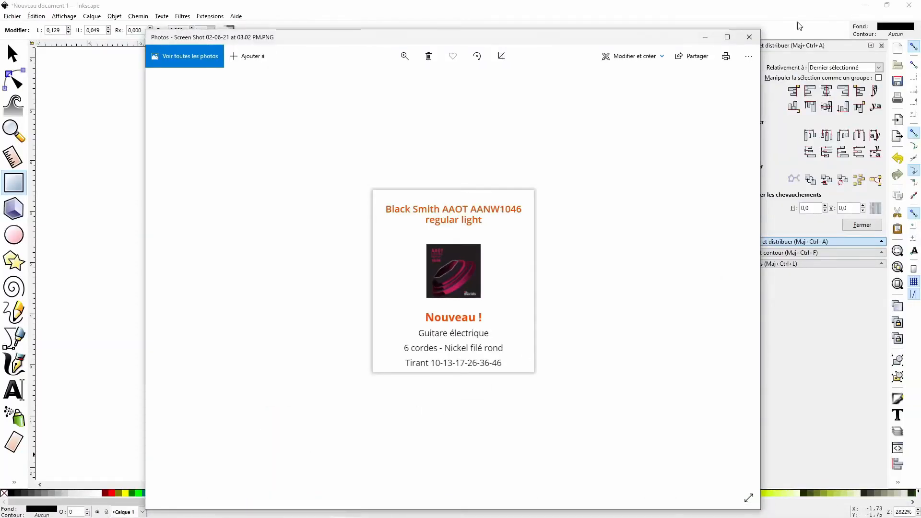
left_click(711, 37)
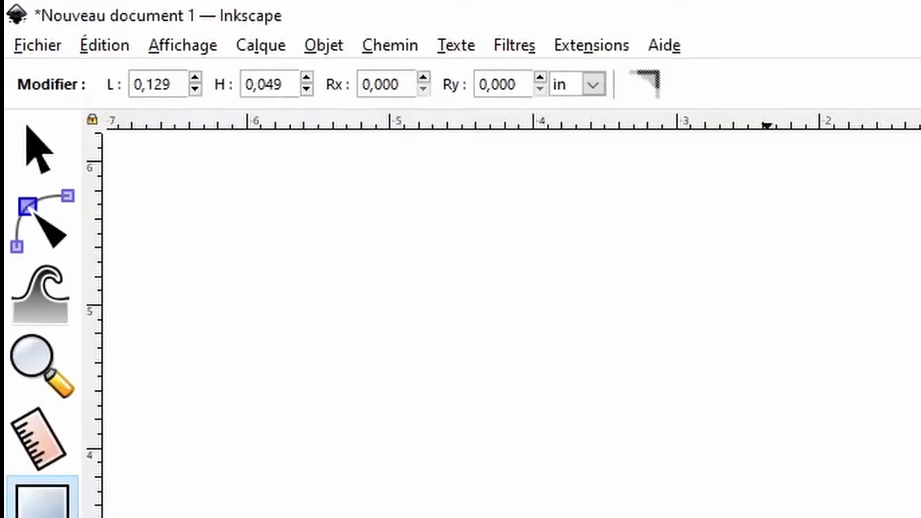
double_click(284, 84)
type("0")
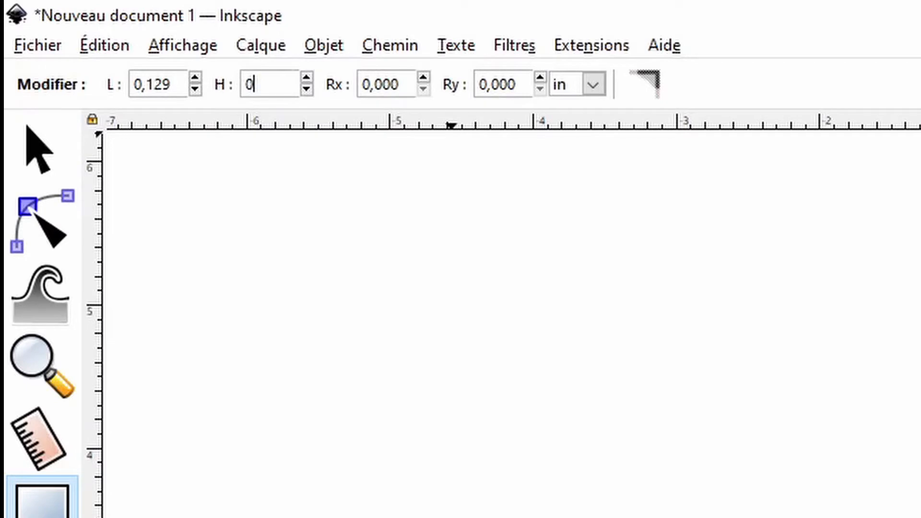
type(",010")
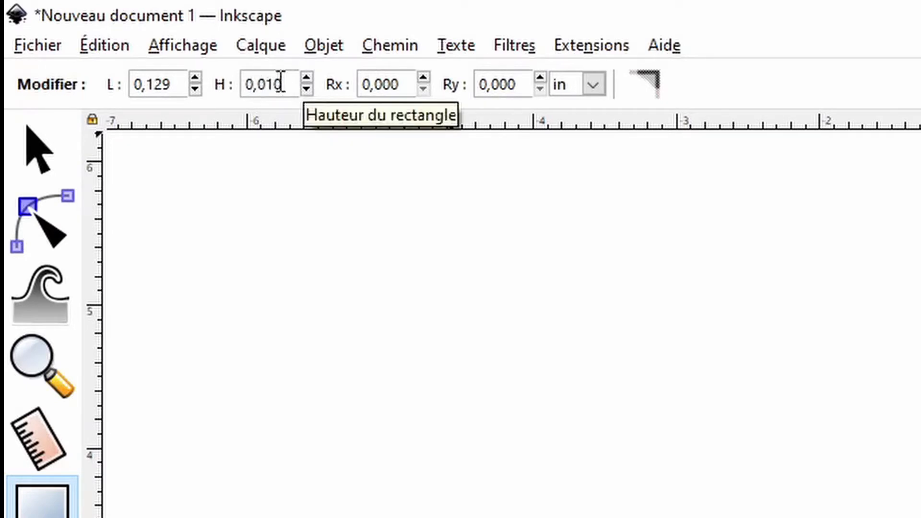
- Position the rectangle at X 0 and Y -0,005 in so it is centred vertically on the origin
left_click(61, 136)
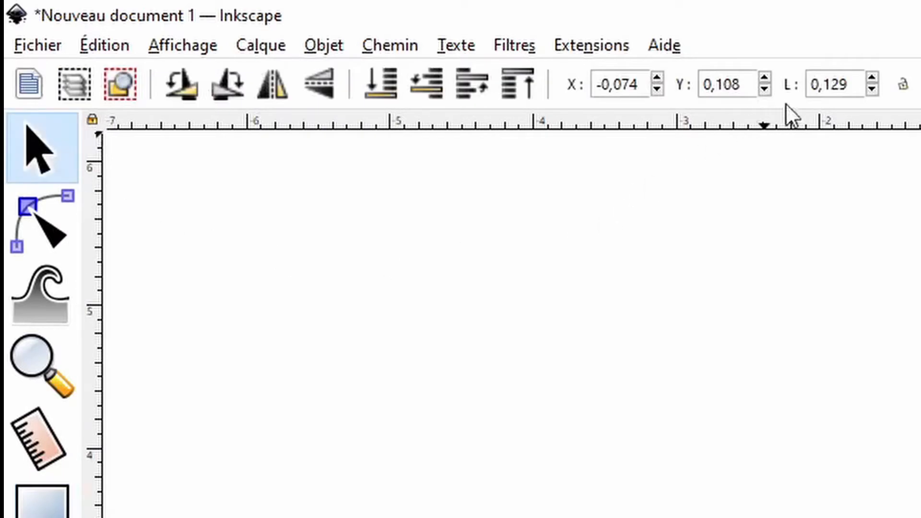
triple_click(646, 86)
type("0")
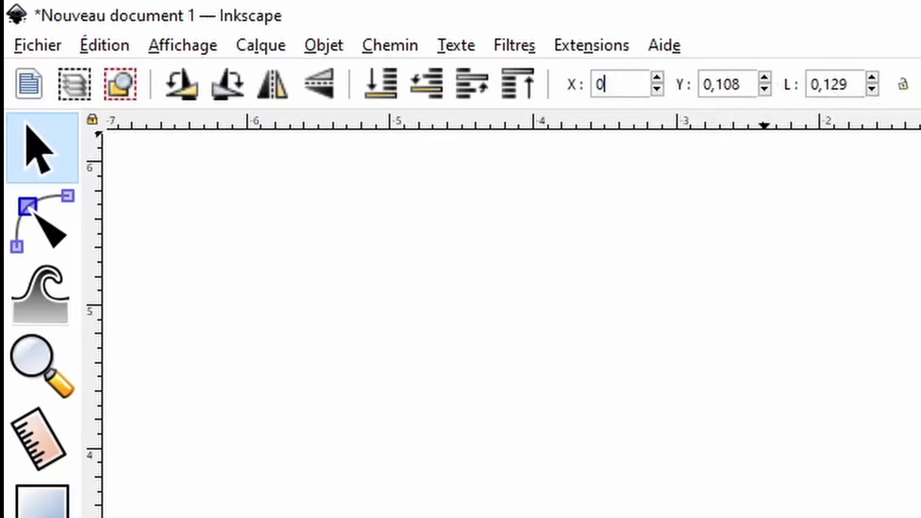
key("Return")
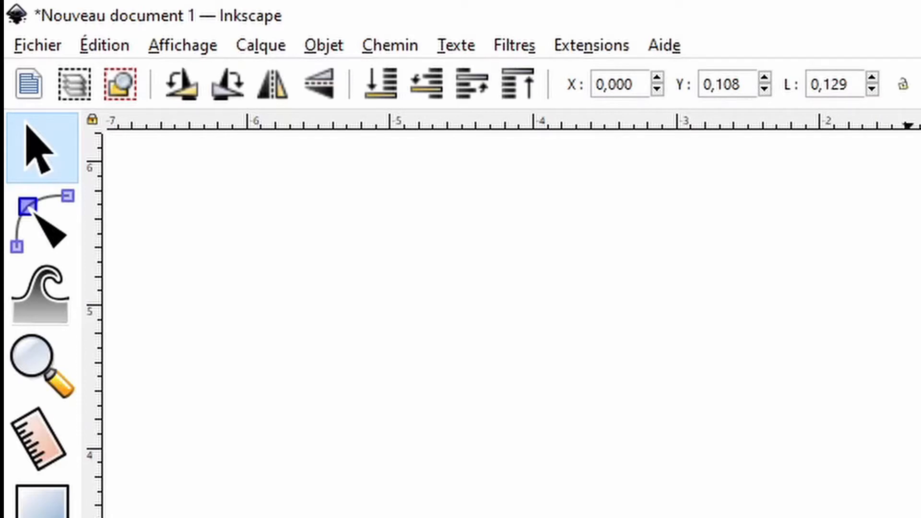
double_click(750, 85)
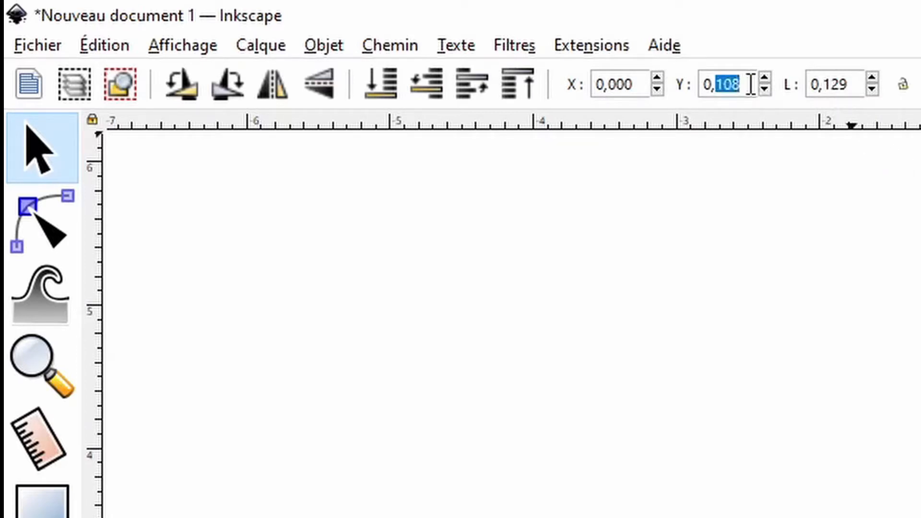
triple_click(750, 84)
type("-0,")
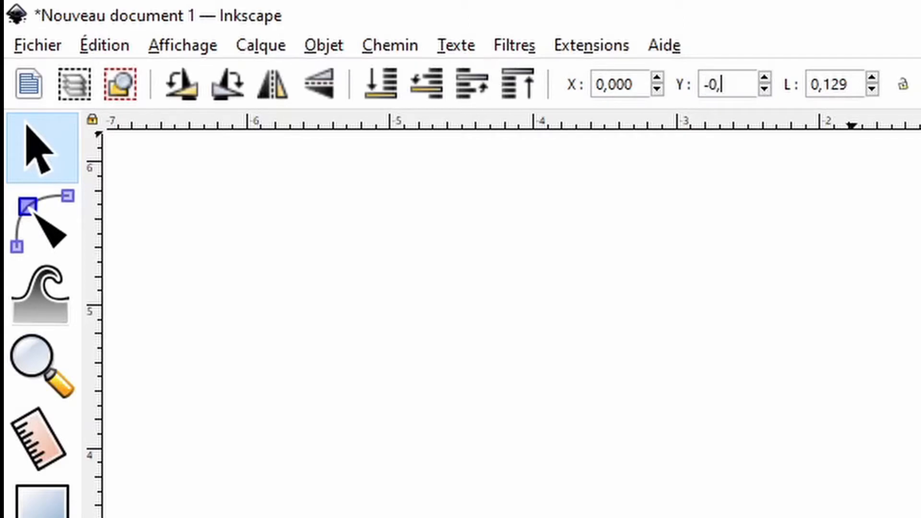
type("005")
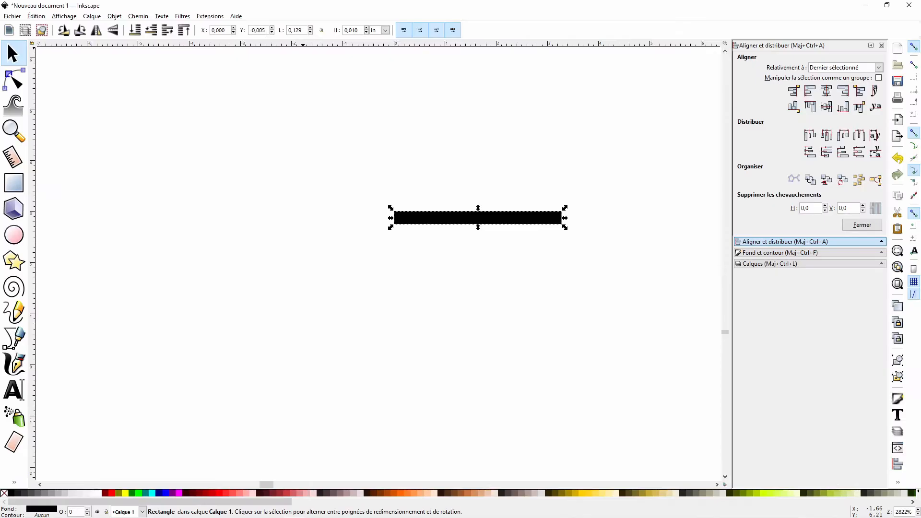
key("Return")
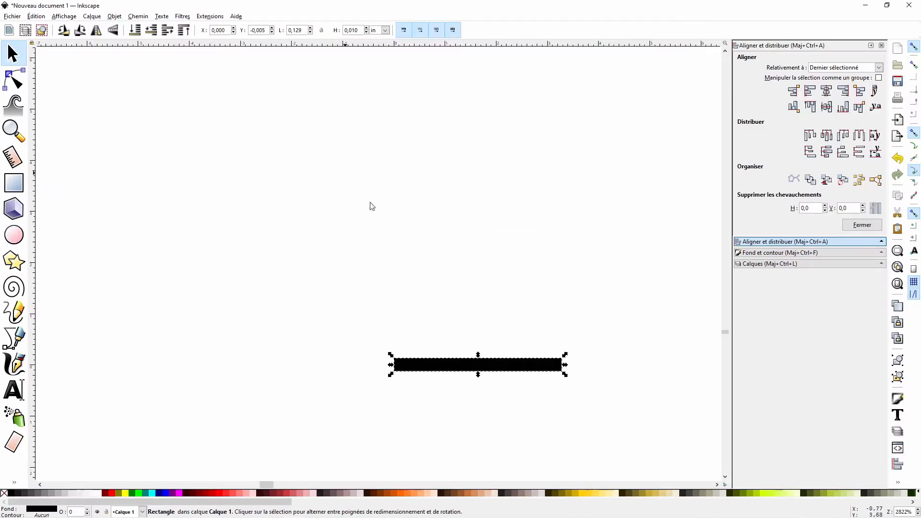
- Duplicate the thin rectangle and move the copy straight up above the original
left_click(485, 331)
left_click(499, 370)
right_click(499, 371)
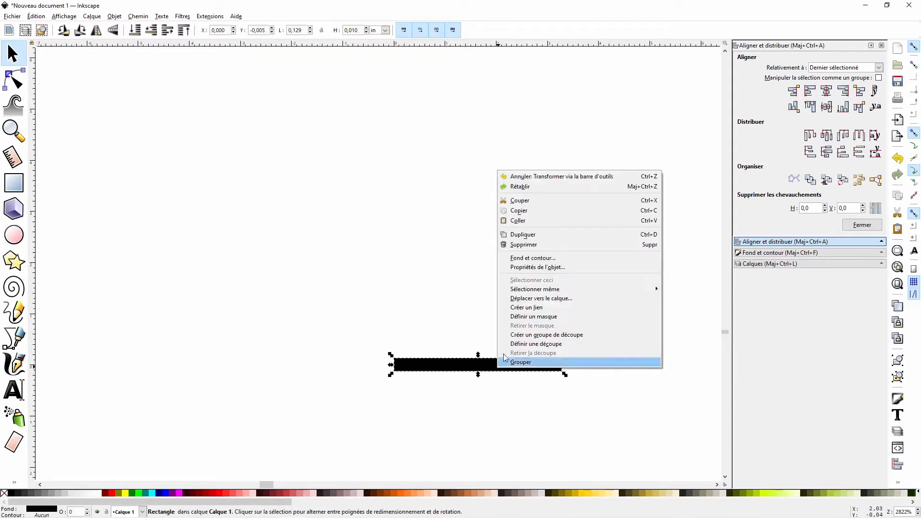
left_click(551, 235)
left_click_drag(502, 366, 500, 268)
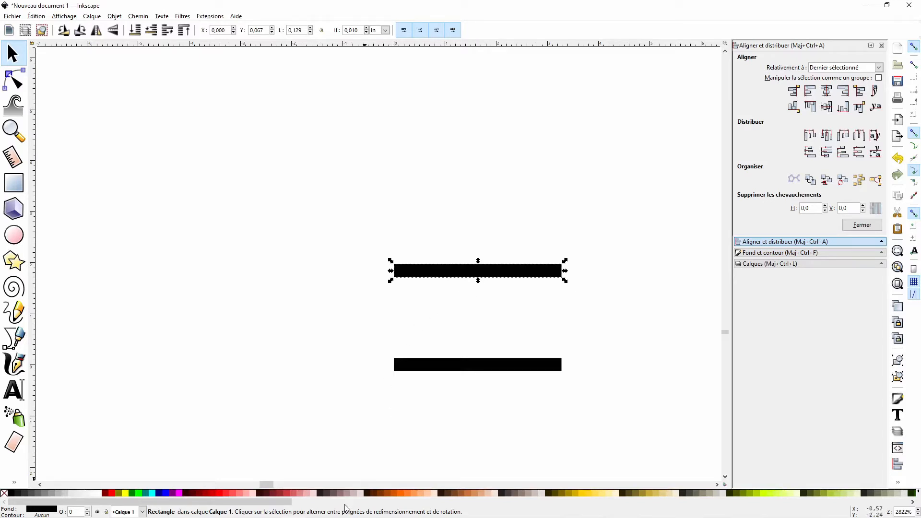
- Check the thickest string gauge in the reference photo and set the upper copy's height to 0,046 in
mouse_move(347, 517)
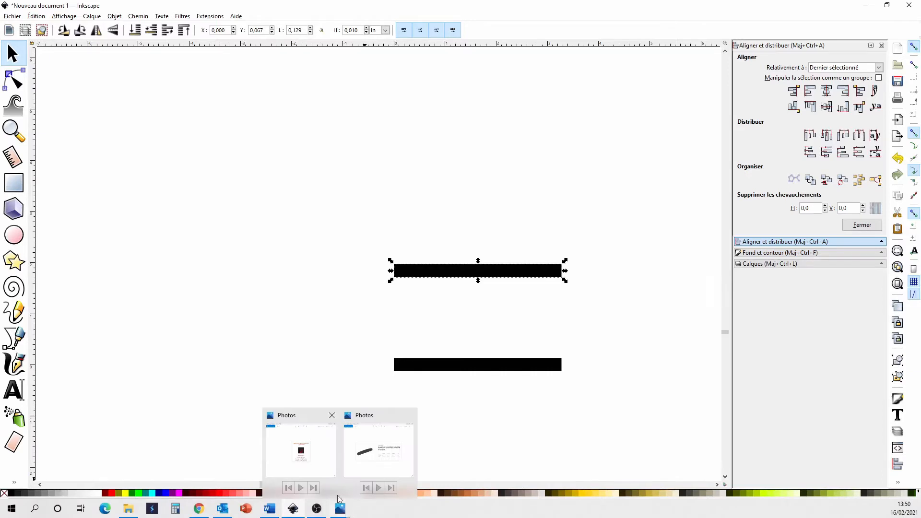
left_click(323, 471)
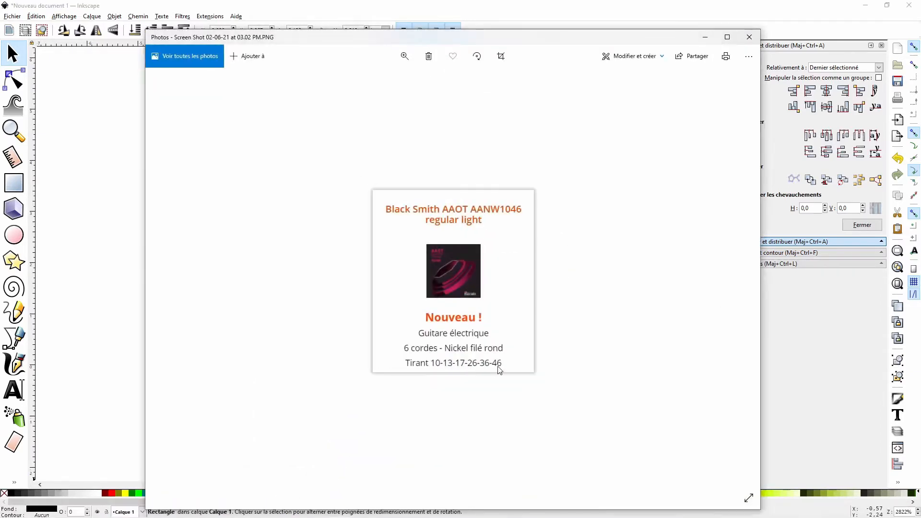
left_click(705, 37)
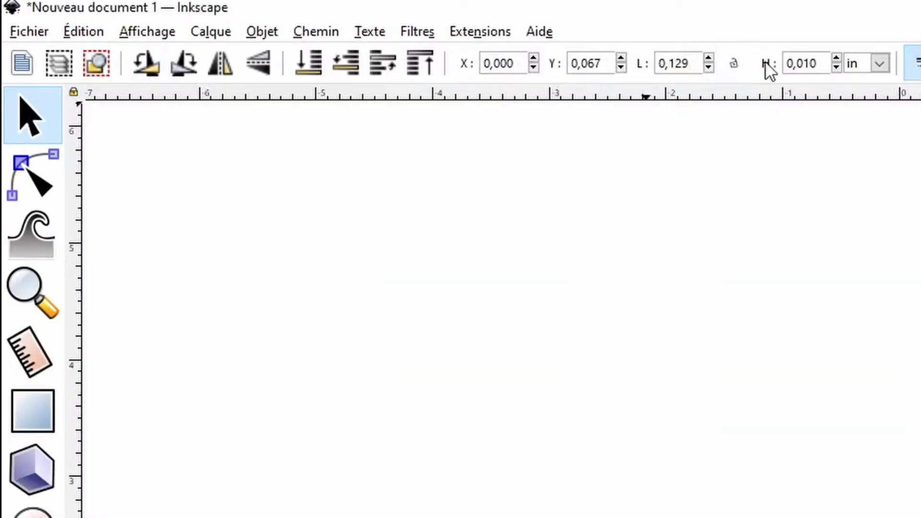
left_click(816, 63)
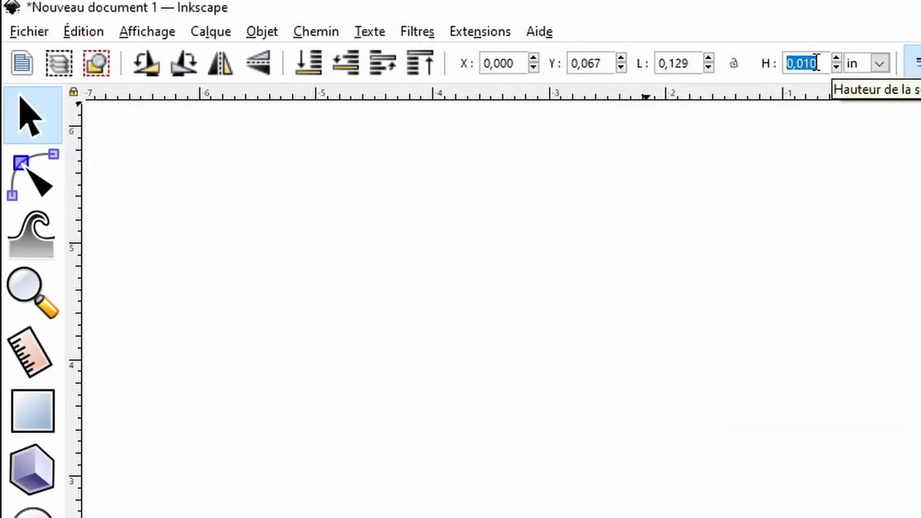
type("0,046")
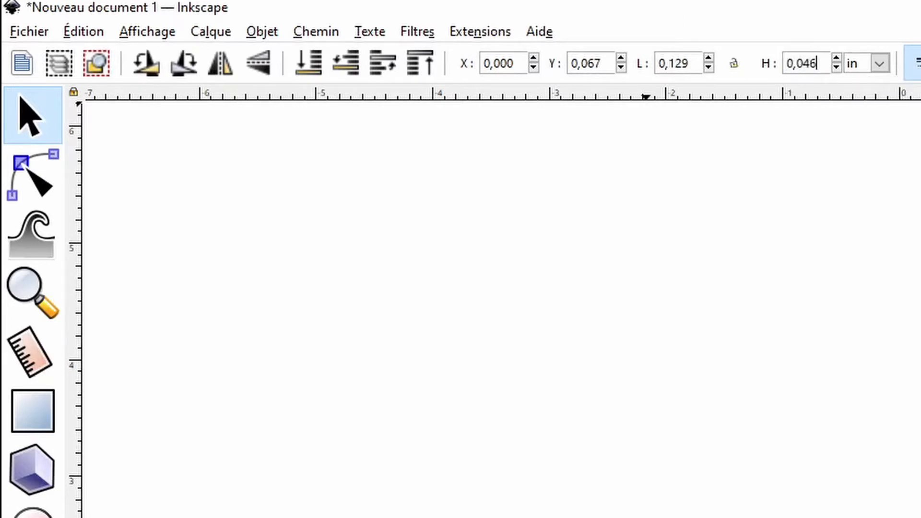
key("Return")
- Consult the second reference photo and set the upper rectangle's Y position to 1,362-0,024 in
mouse_move(340, 508)
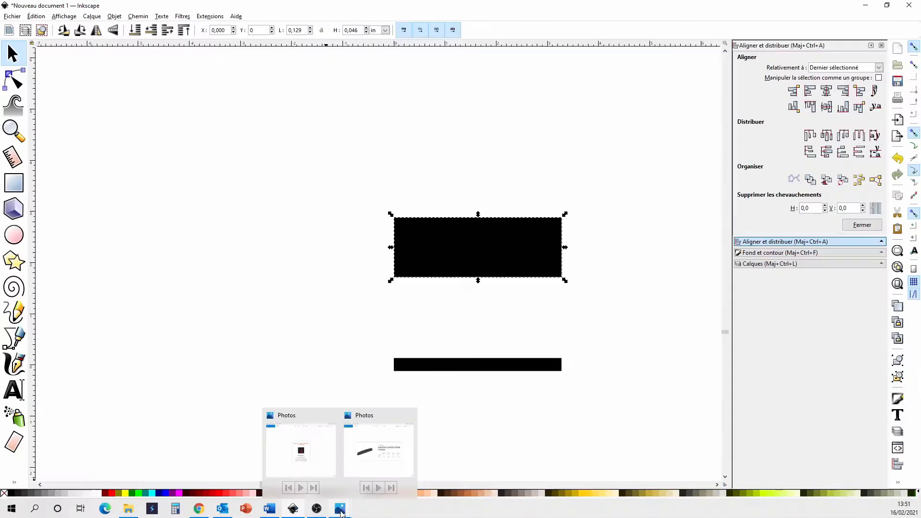
mouse_move(372, 470)
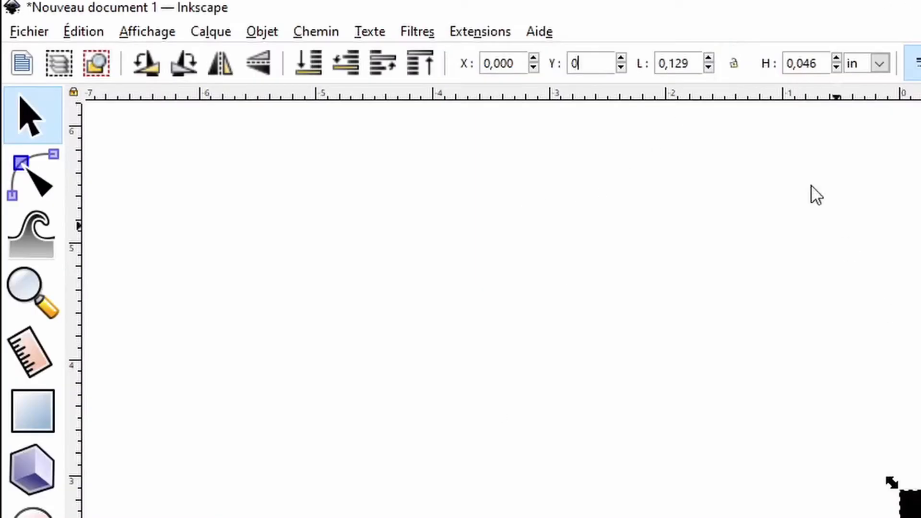
left_click(255, 29)
double_click(572, 63)
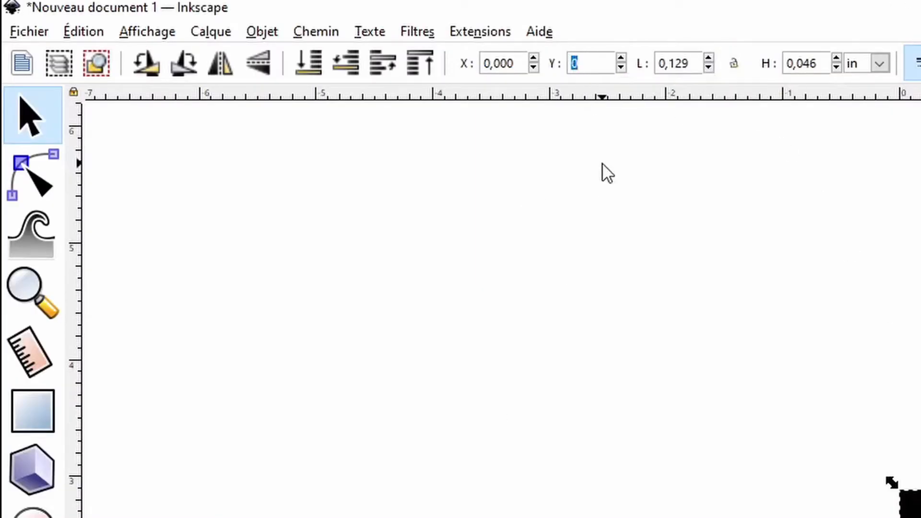
type("1,362")
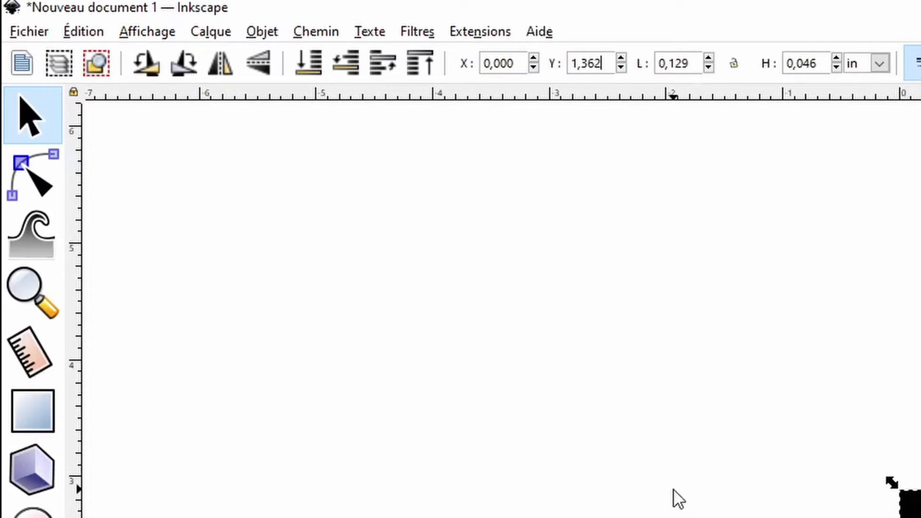
type("-0,024")
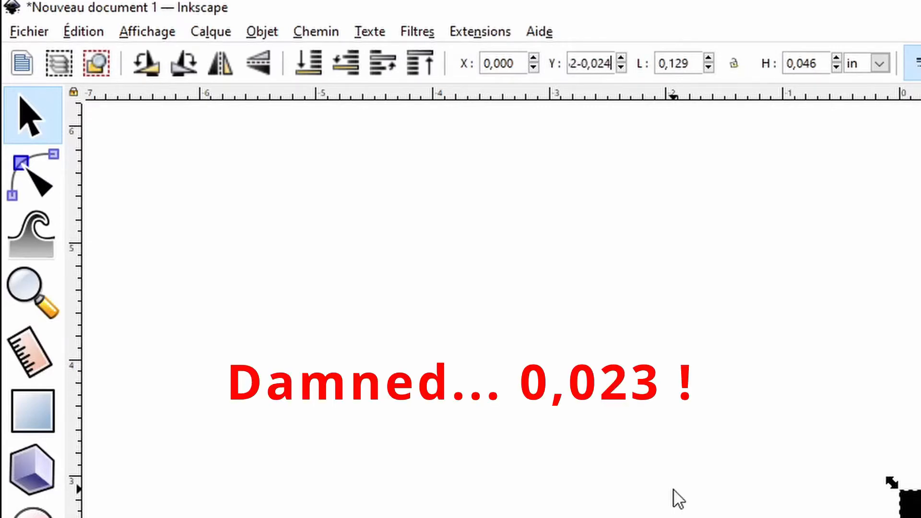
key("Return")
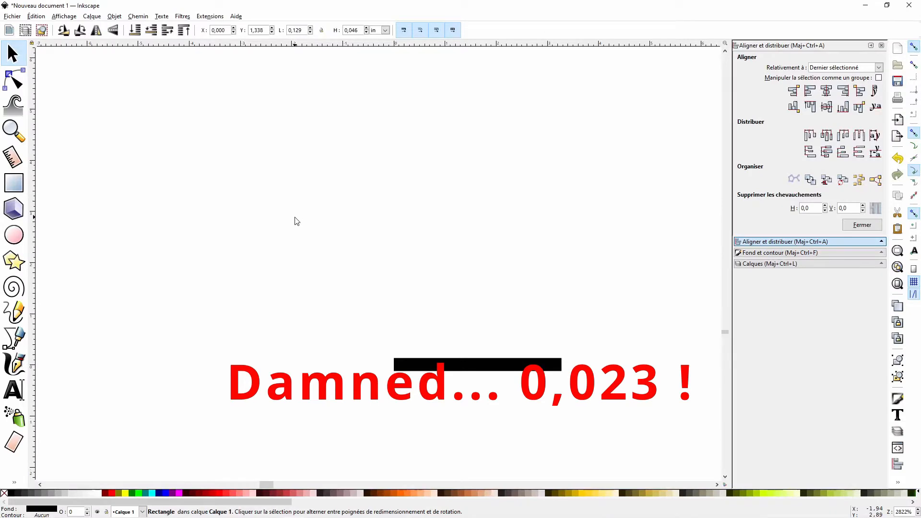
- Duplicate the thick top rectangle four times and spread the copies down between it and the thin bottom rectangle
scroll(286, 350, "down", 3, "ctrl")
scroll(317, 299, "down", 4, "ctrl")
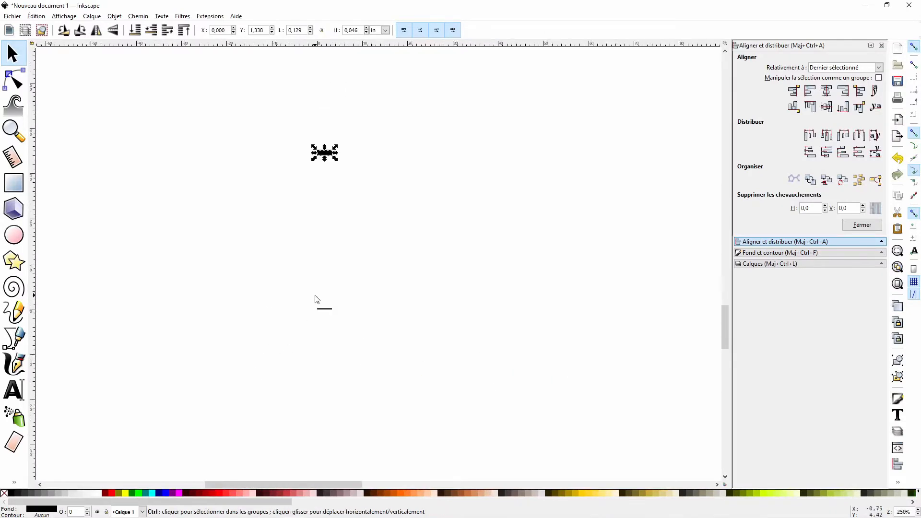
left_click(397, 301)
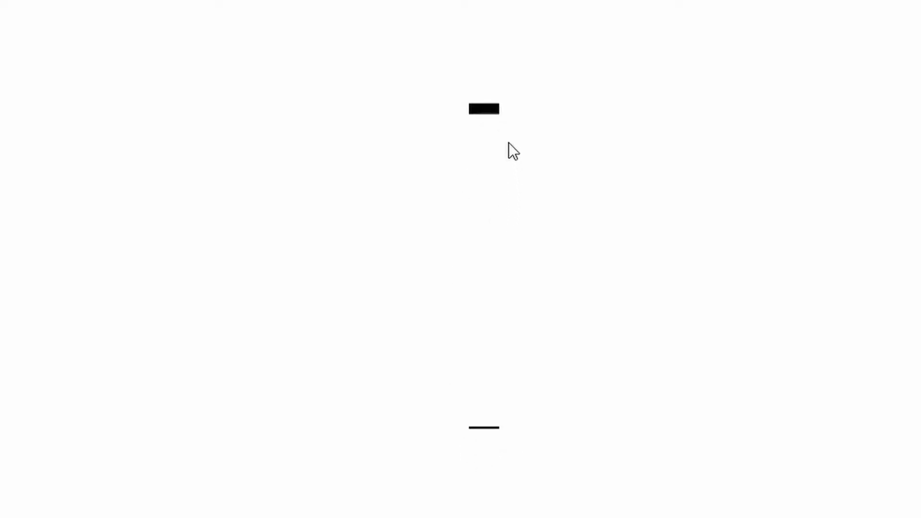
left_click(490, 111)
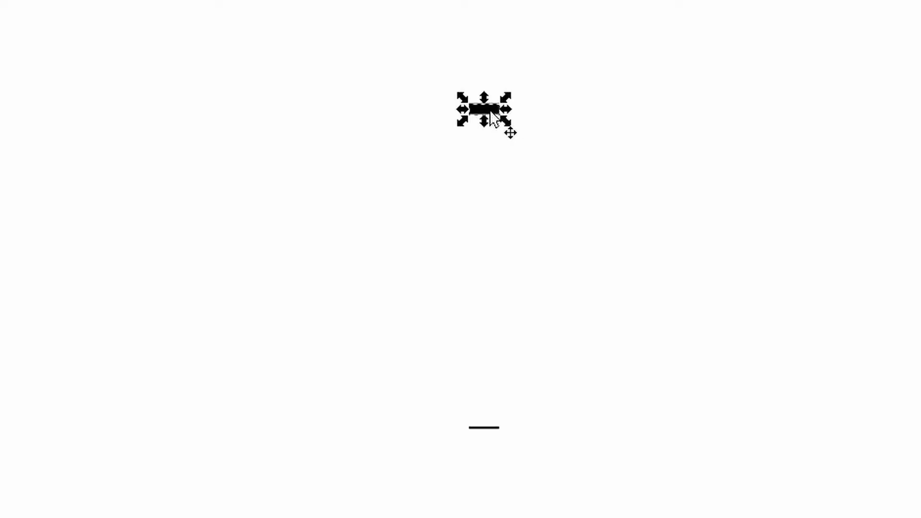
right_click(490, 111)
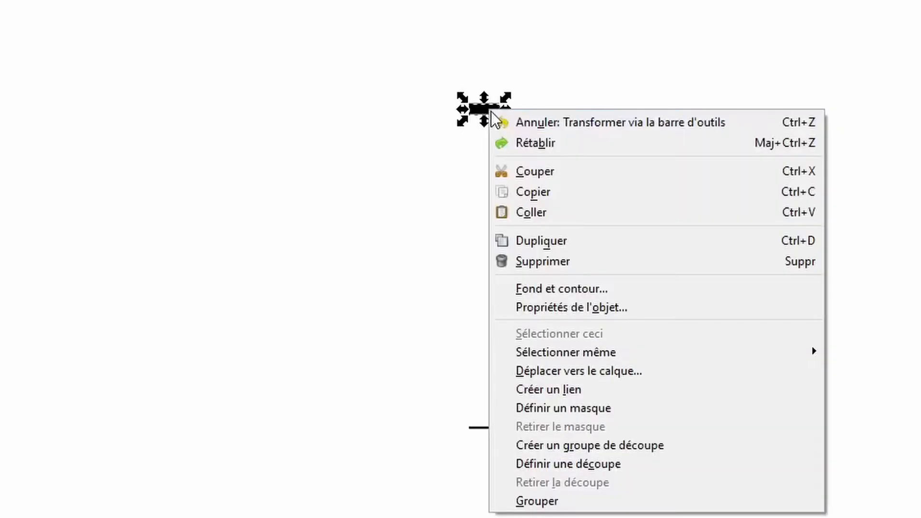
left_click(532, 246)
left_click_drag(493, 113, 482, 162)
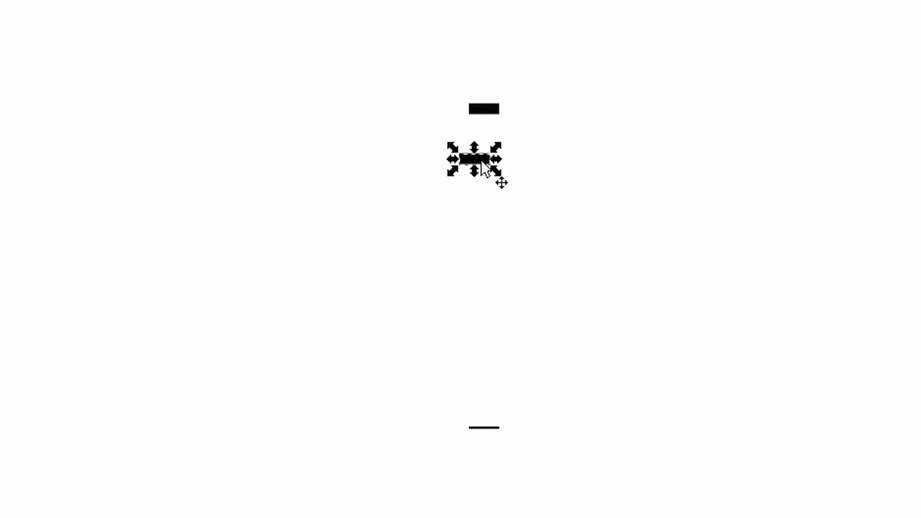
right_click(479, 158)
left_click(538, 296)
left_click_drag(481, 160, 497, 287)
right_click(505, 262)
left_click(565, 389)
right_click(493, 277)
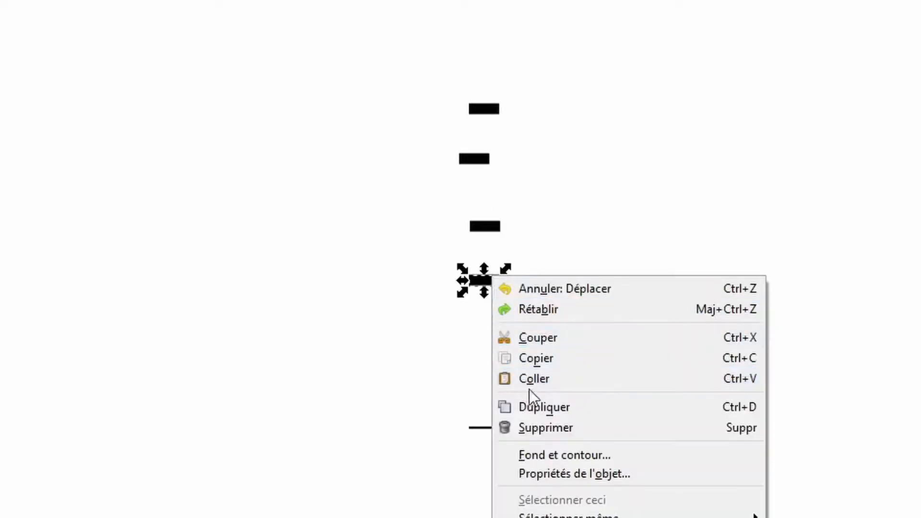
left_click(540, 407)
left_click_drag(500, 287, 503, 373)
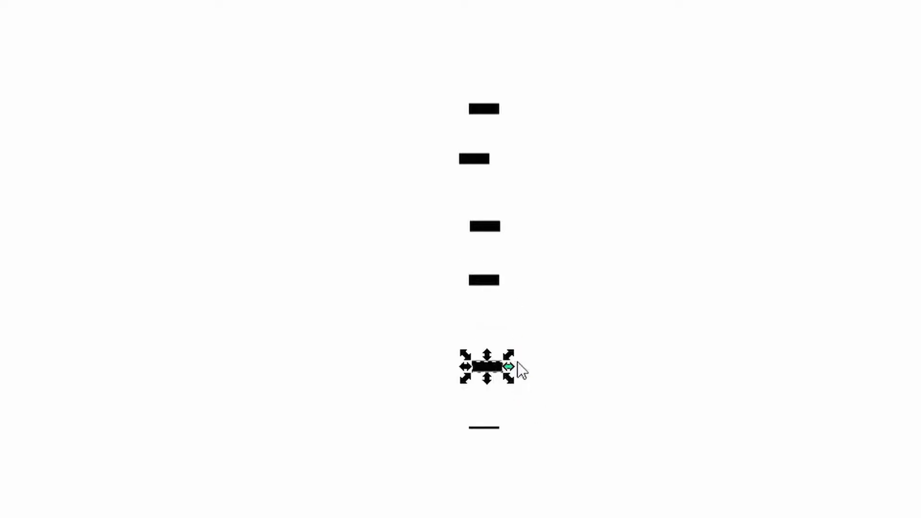
- Check the reference photo for the second string's gauge and set the second rectangle from the top to 0,036 in high
left_click(487, 161)
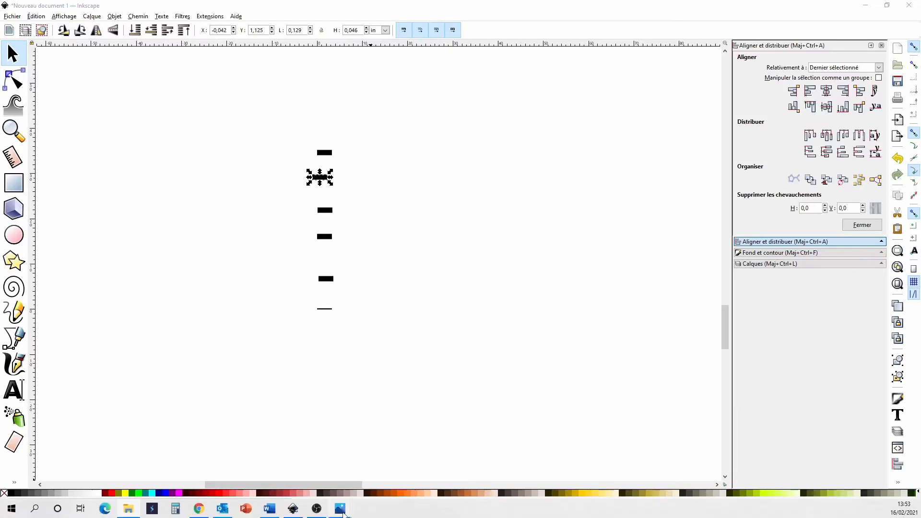
mouse_move(338, 507)
mouse_move(329, 468)
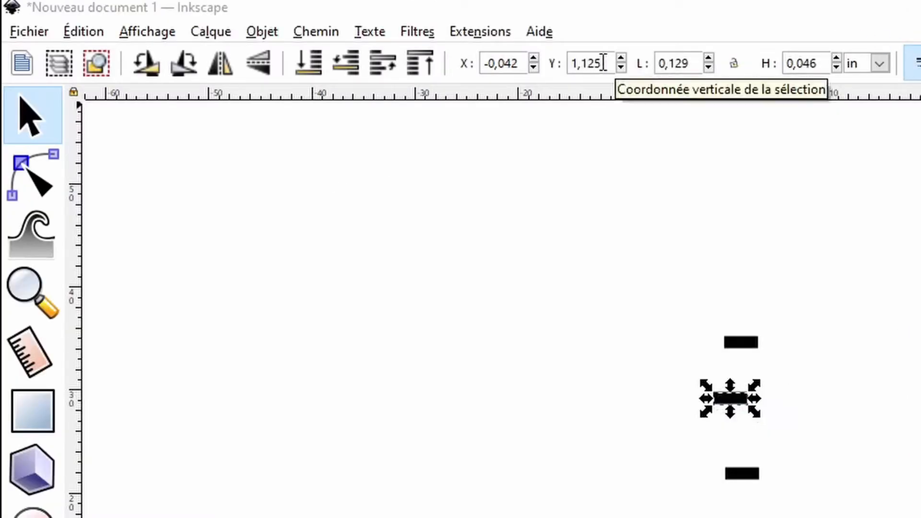
left_click(810, 62)
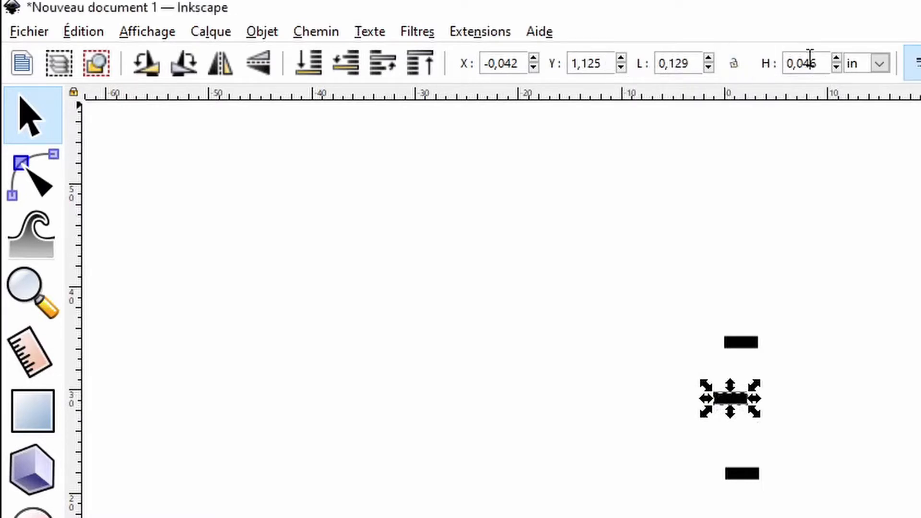
left_click_drag(809, 61, 803, 62)
type("3")
key("Return")
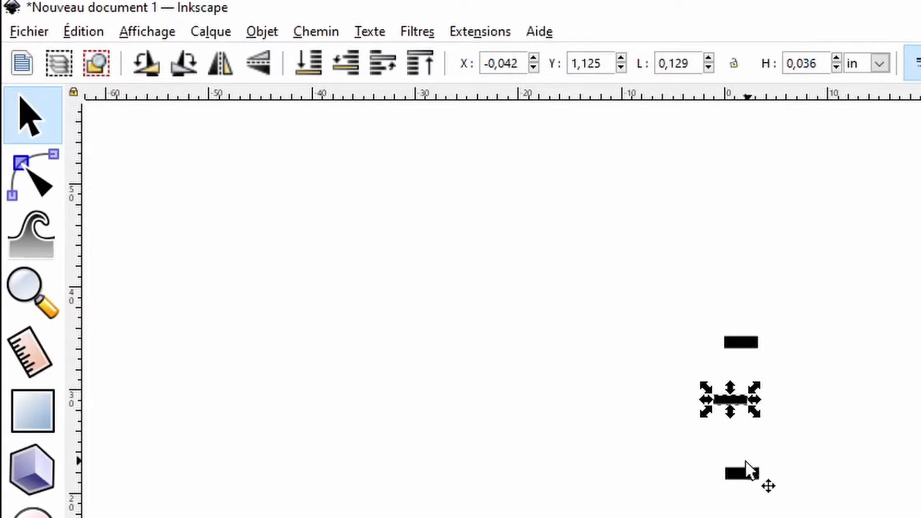
- Set the height of the third rectangle from the top to 0,026 in
left_click(749, 473)
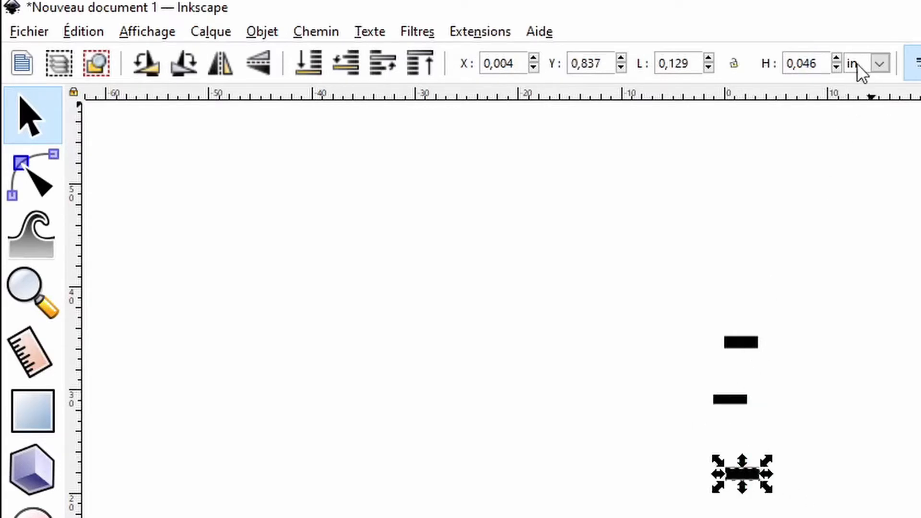
left_click_drag(809, 63, 799, 64)
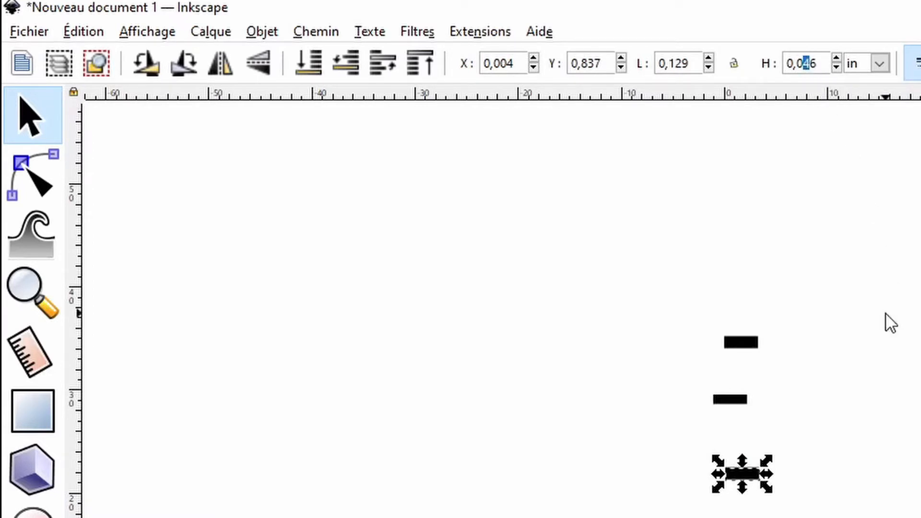
type("2")
key("Return")
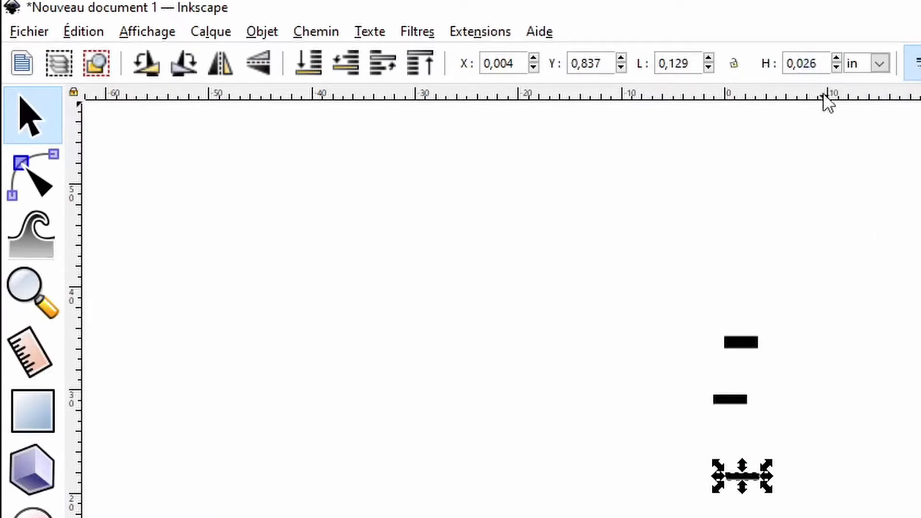
- Set the height of the fourth rectangle from the top to 0,017 in
left_click_drag(814, 62, 809, 62)
left_click(741, 517)
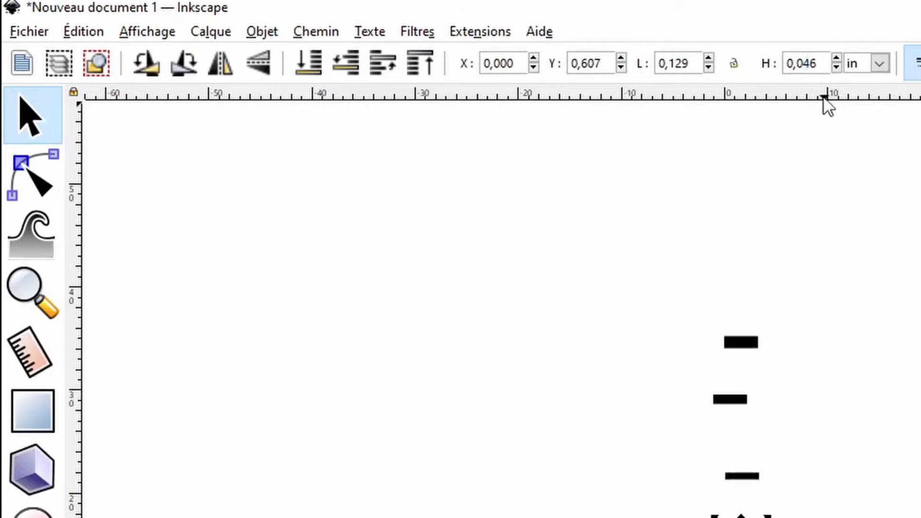
left_click_drag(804, 62, 820, 63)
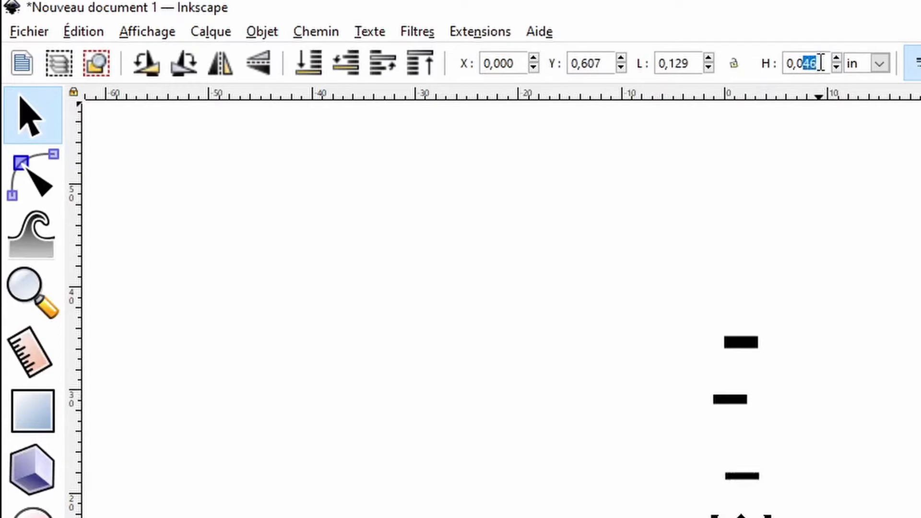
type("17")
key("Return")
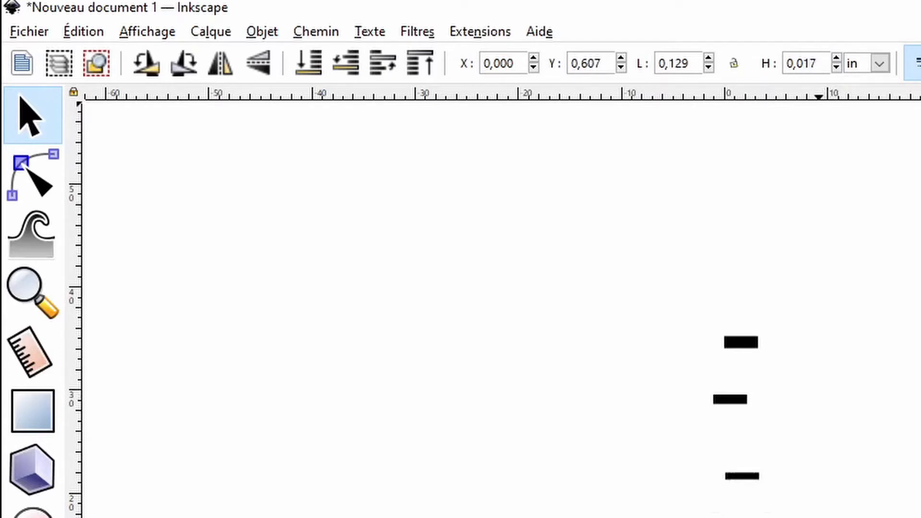
- Set the height of the fifth rectangle from the top to 0,013 in
triple_click(810, 62)
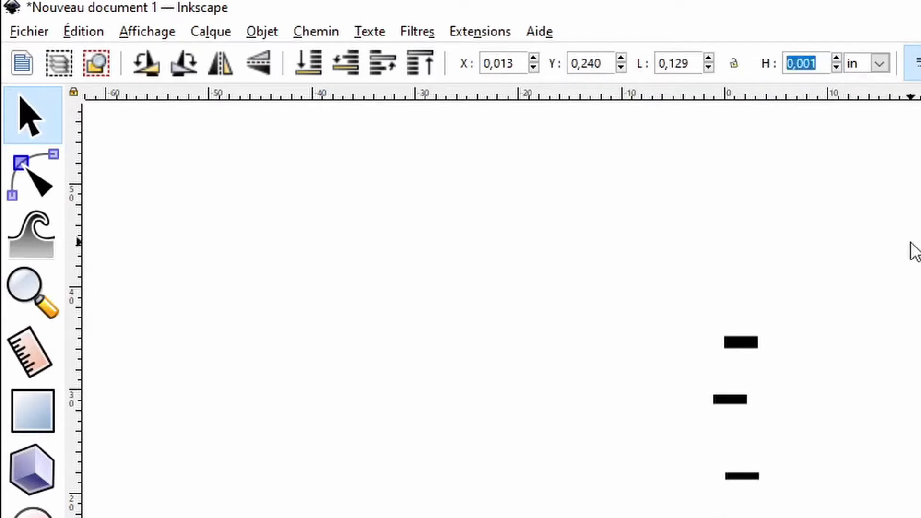
type("0")
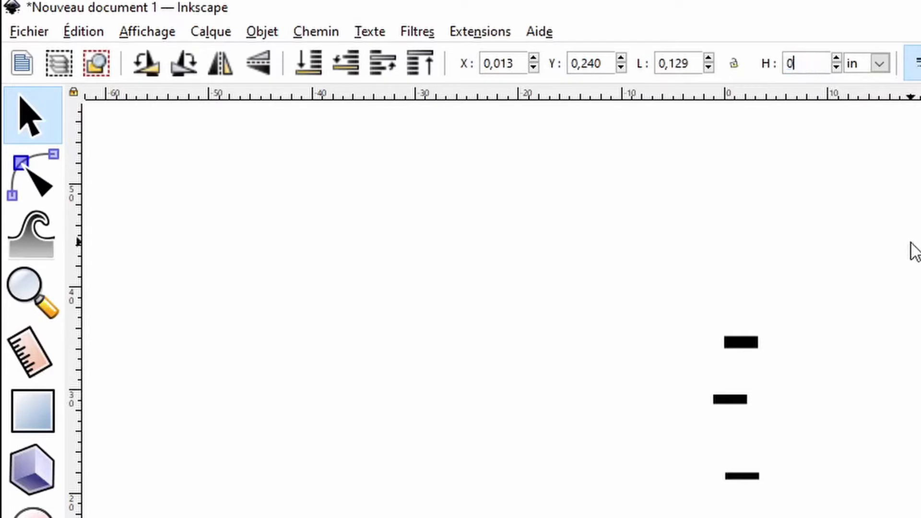
type(",013")
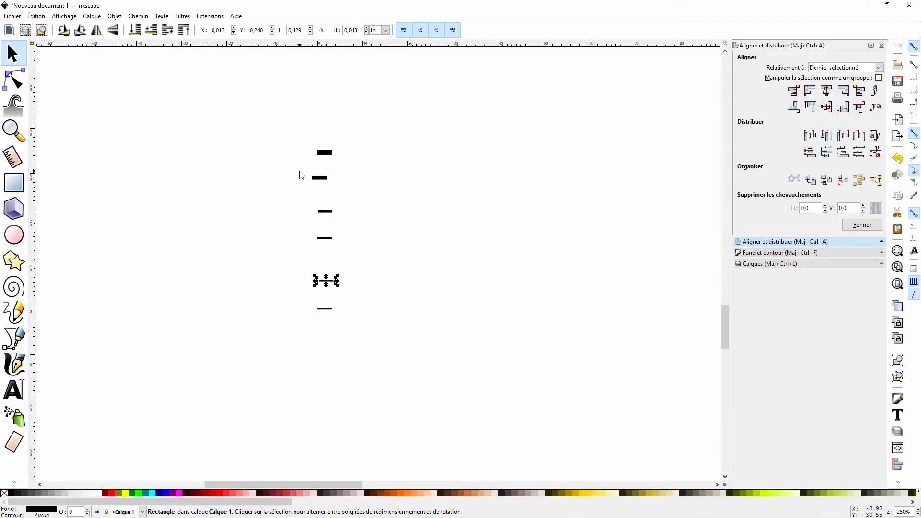
- Centre the four middle rectangles on the vertical axis of the thick top rectangle, using the last selected object as reference
left_click_drag(300, 171, 351, 292)
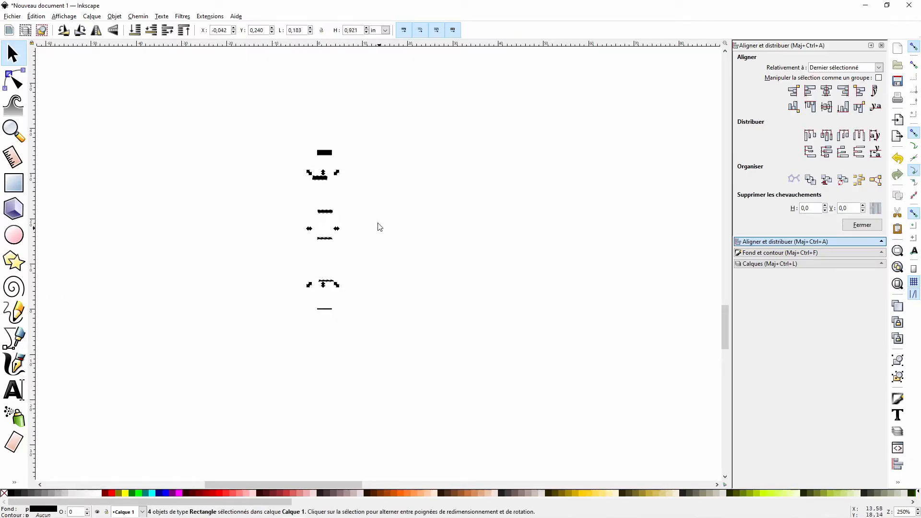
left_click(330, 154, "shift")
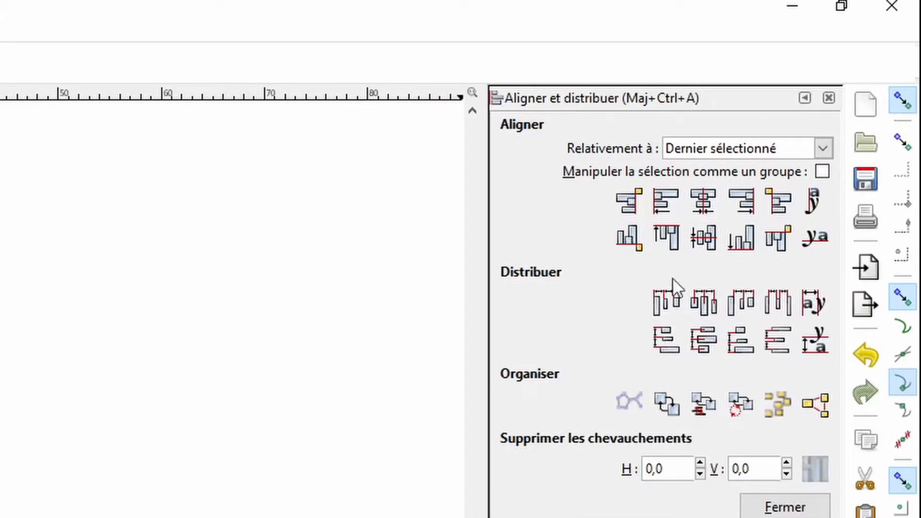
left_click(828, 90)
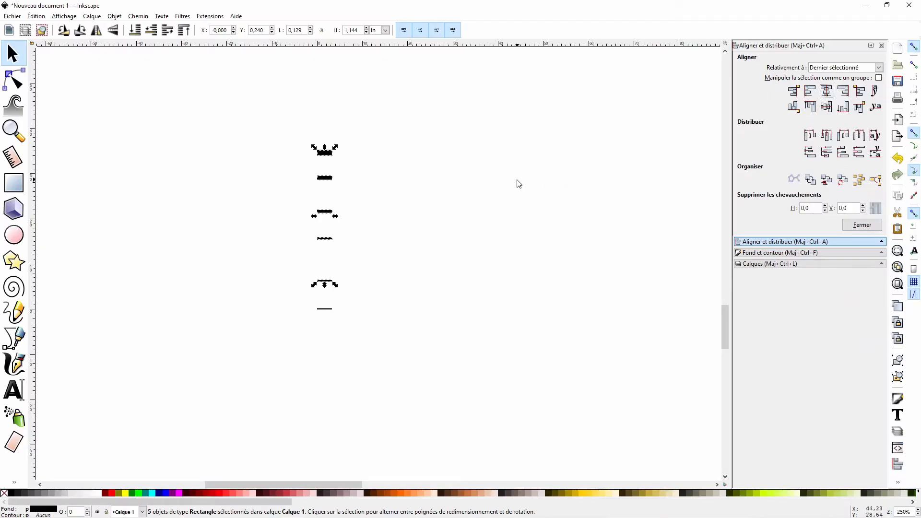
left_click(518, 184)
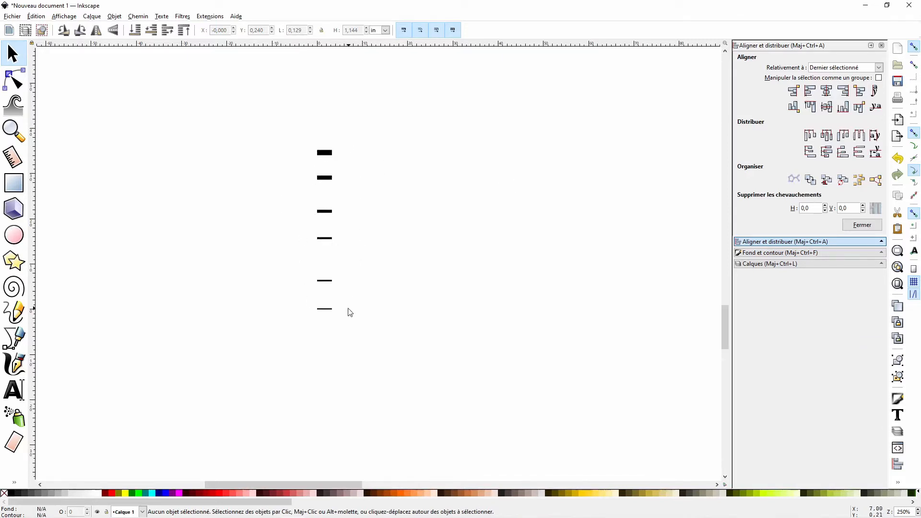
- Distribute all six rectangles vertically with equal distances between their centres
left_click_drag(306, 135, 352, 335)
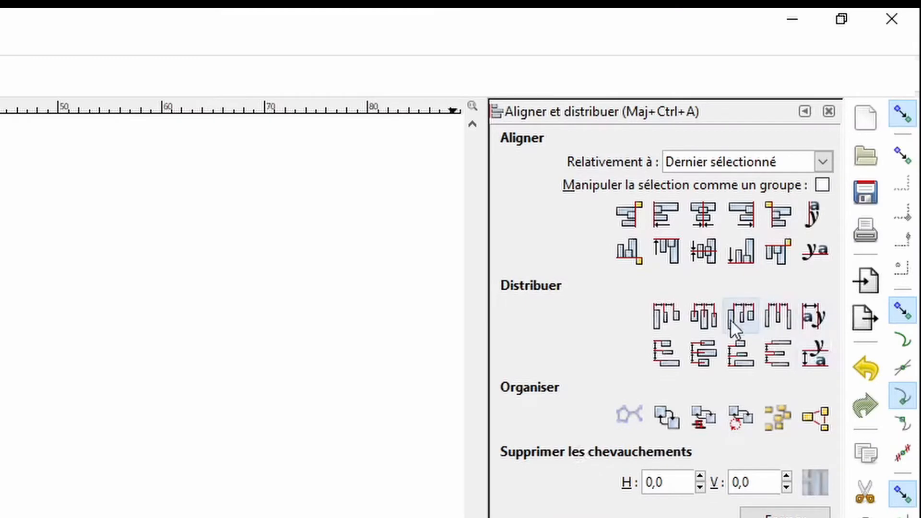
left_click(704, 357)
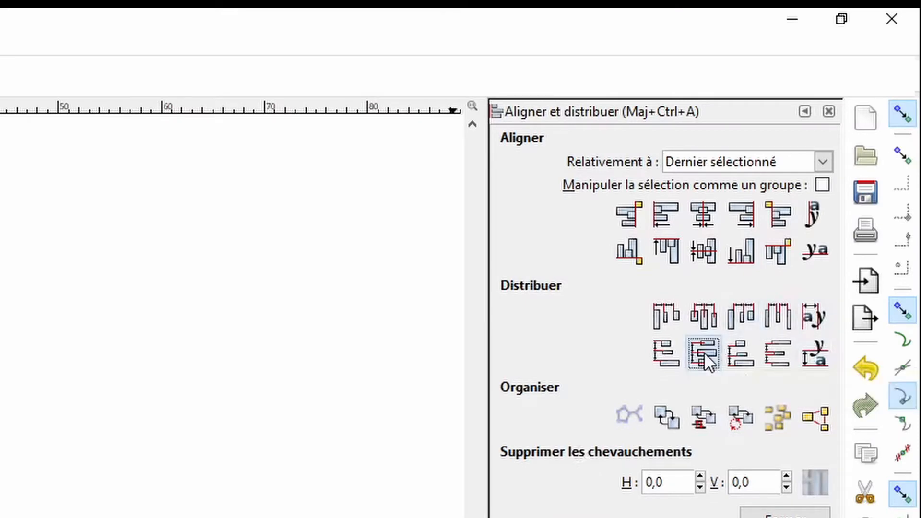
left_click(434, 223)
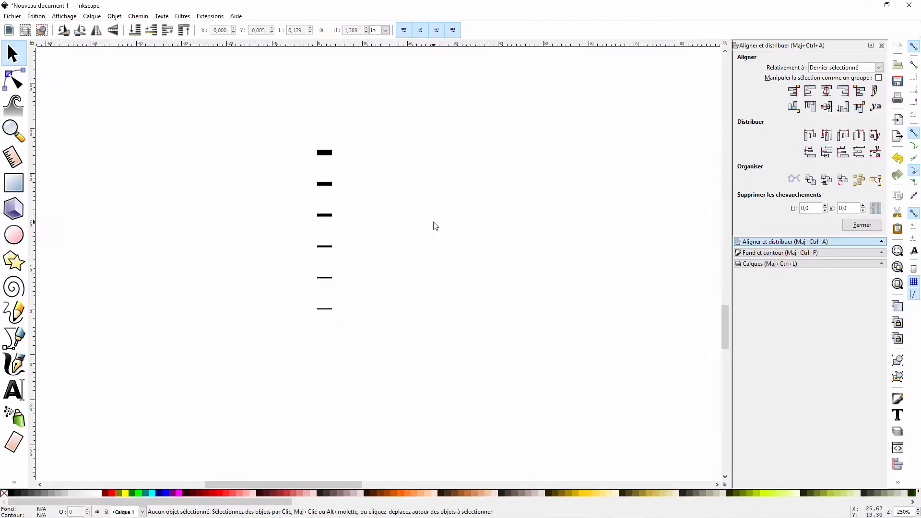
- Draw a rectangle about 0,129 by 0,231 in filling the gap between the two thickest bars and colour it yellow-green
scroll(391, 232, "up", 2)
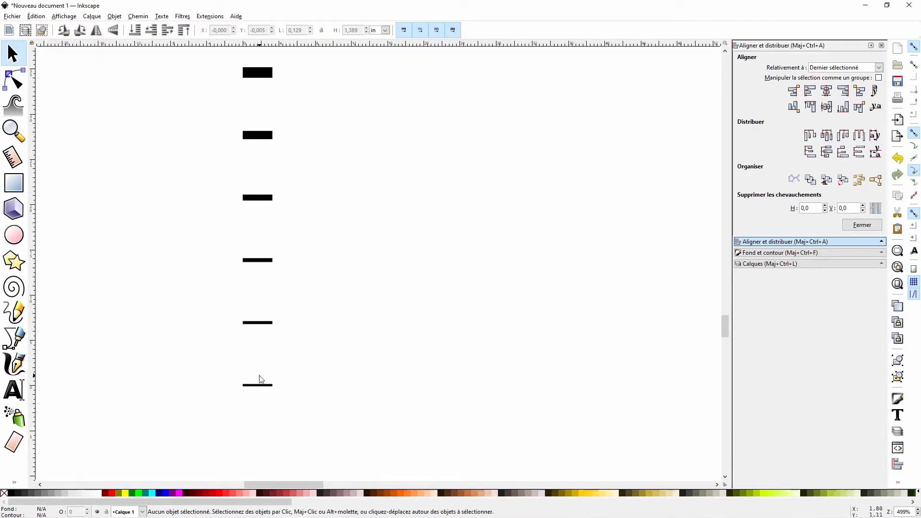
left_click(17, 187)
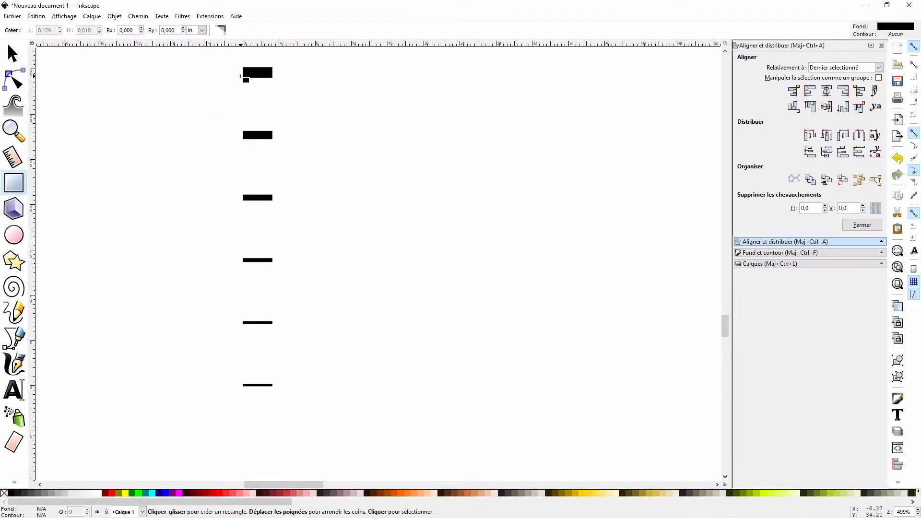
left_click_drag(243, 79, 273, 131)
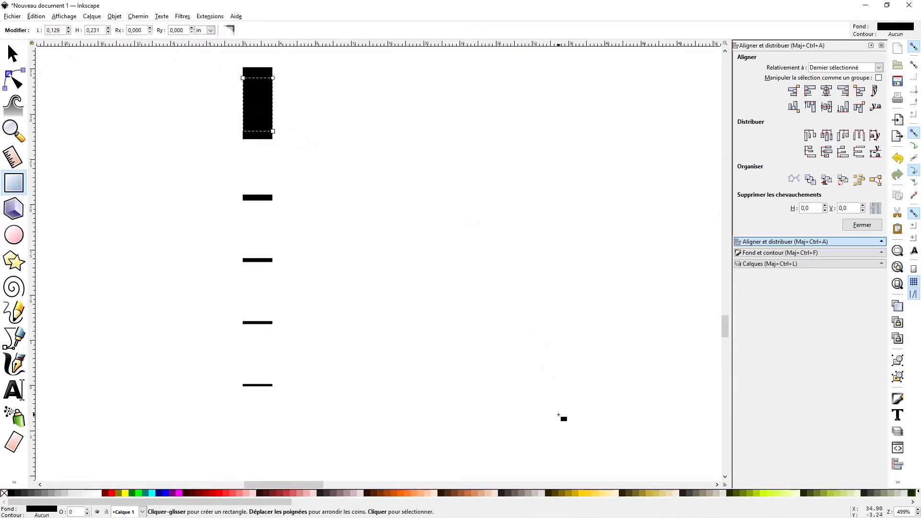
left_click_drag(771, 494, 393, 258)
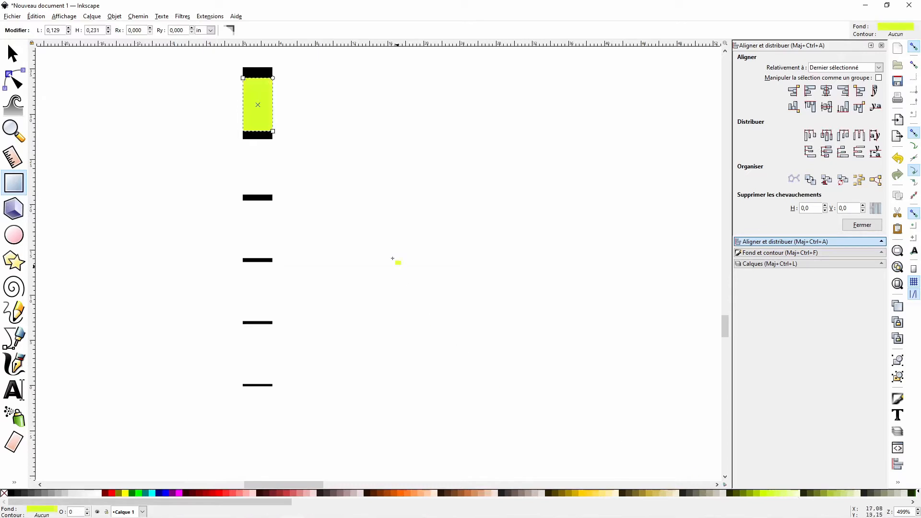
- Move the yellow-green rectangle into the gap above the thinnest bar to compare the spacing, and delete it
left_click(12, 52)
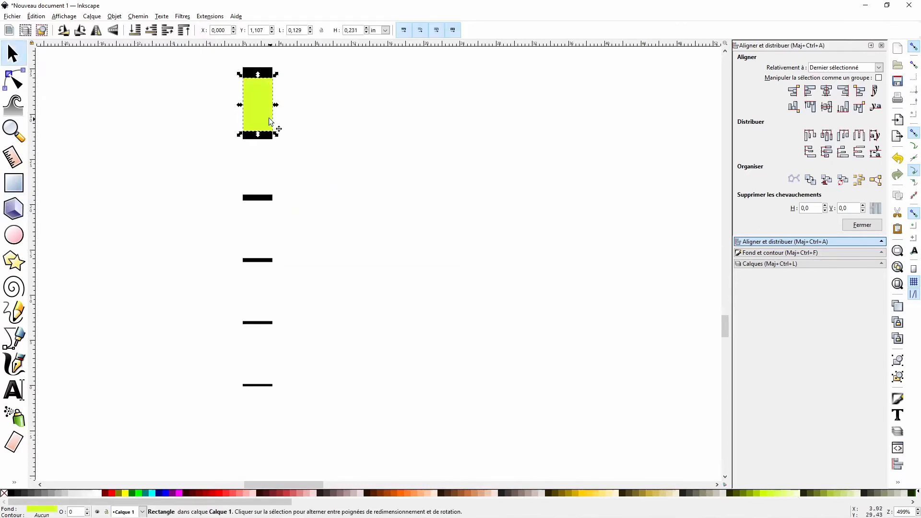
left_click_drag(261, 108, 270, 363)
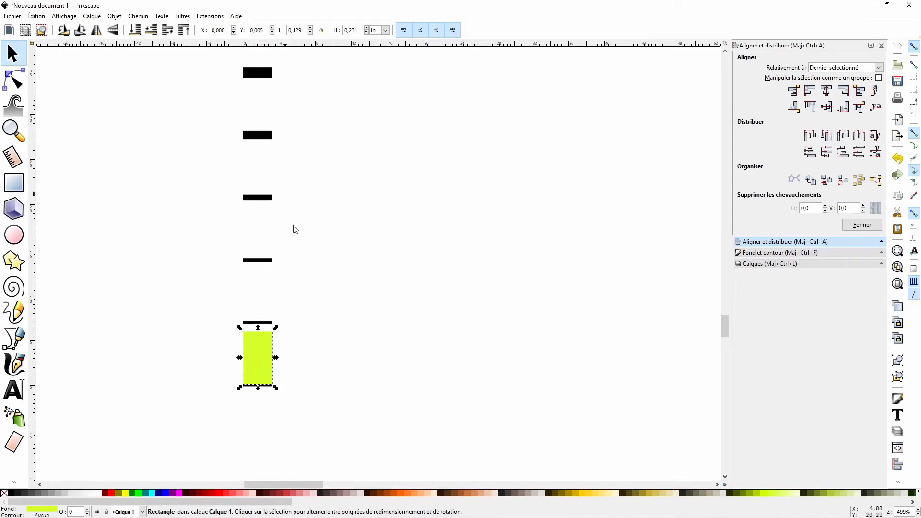
key("Escape")
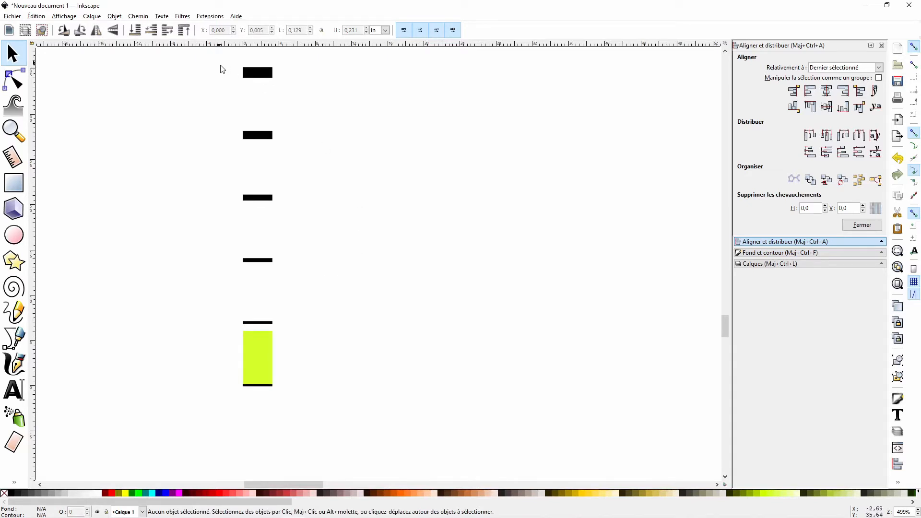
left_click(267, 337)
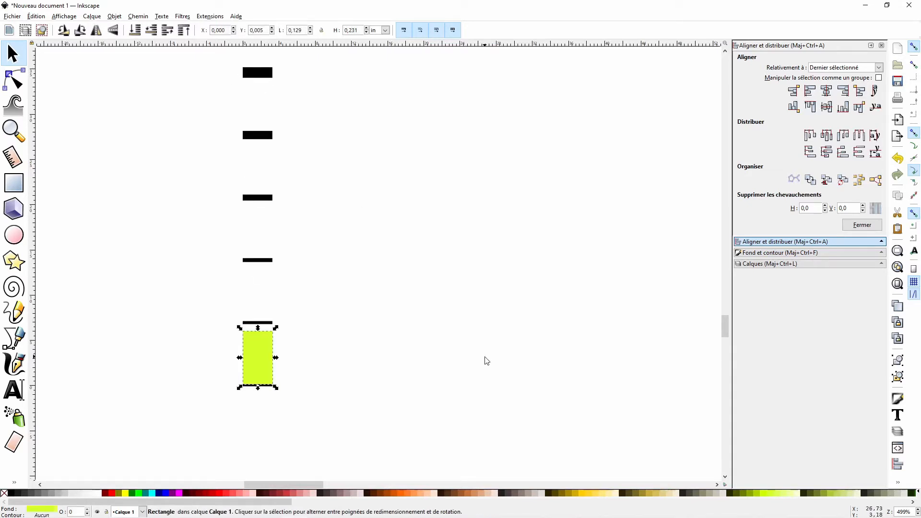
key("Delete")
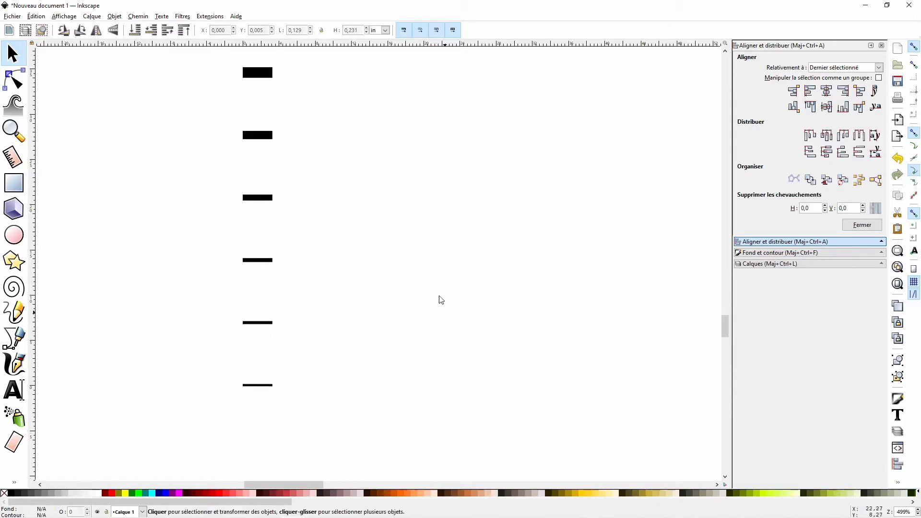
- Duplicate all six rectangles and snap the copies against the right edge of the originals
left_click_drag(213, 56, 295, 395)
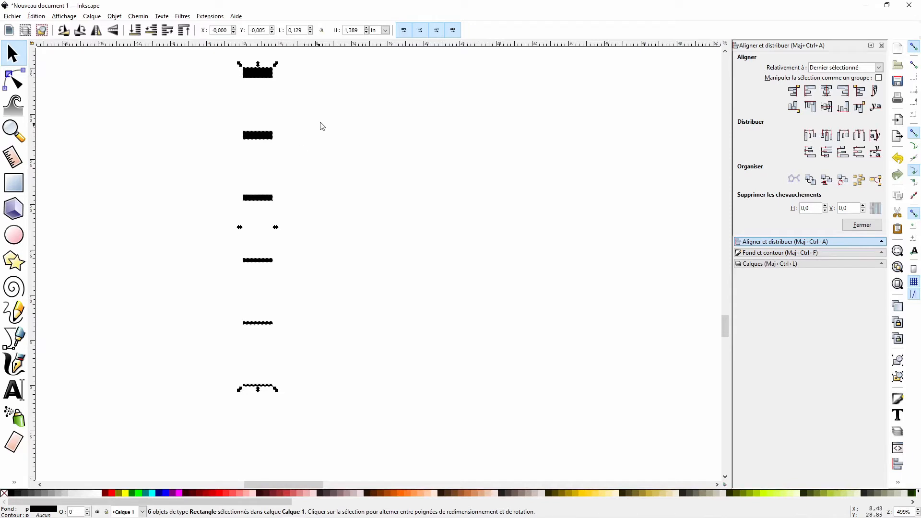
right_click(260, 73)
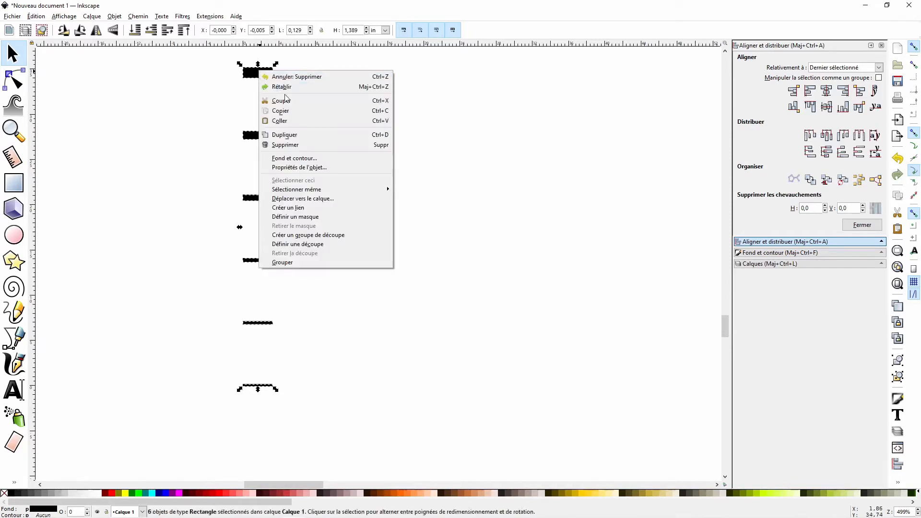
left_click(294, 137)
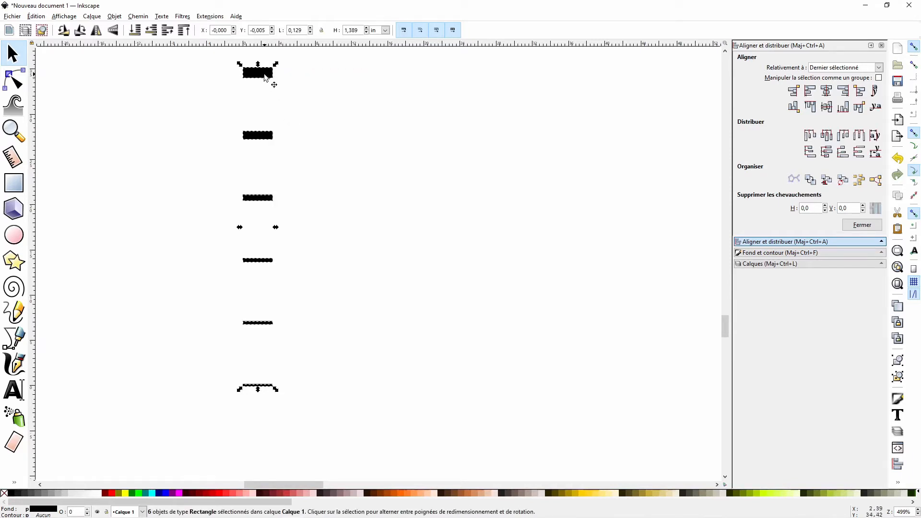
left_click_drag(269, 77, 297, 80)
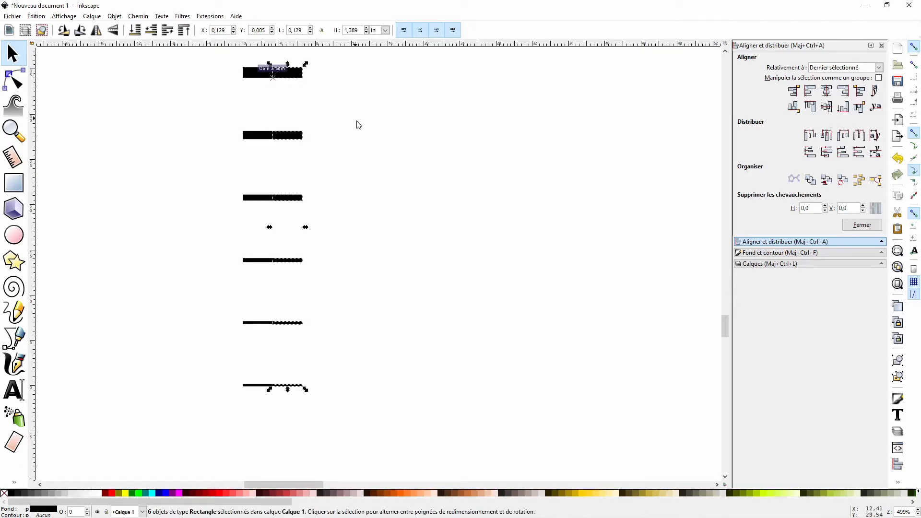
left_click(343, 124)
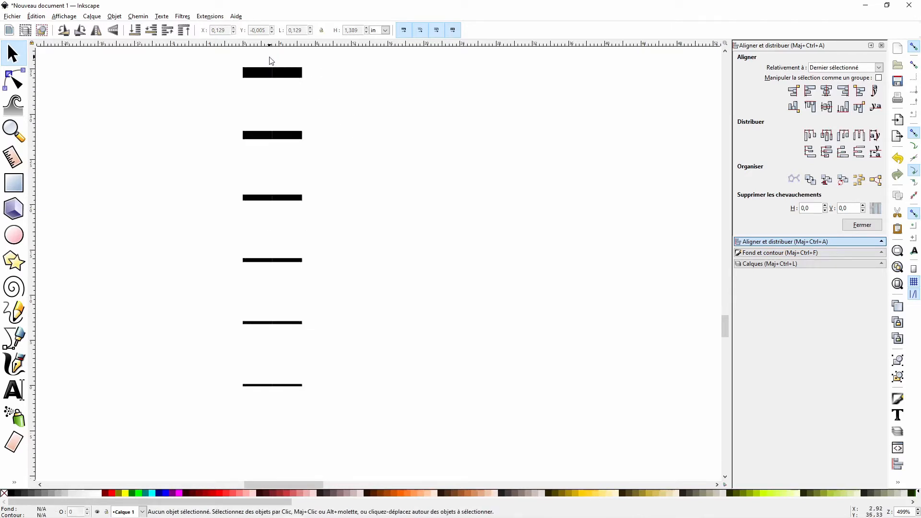
- Colour the six copied rectangles orange and distribute them vertically with equal gaps between objects
left_click_drag(270, 58, 334, 404)
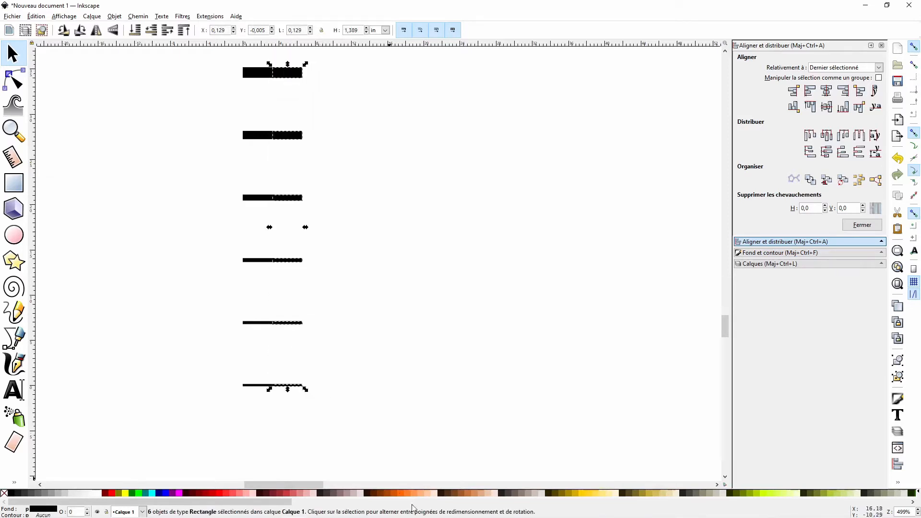
left_click(399, 492)
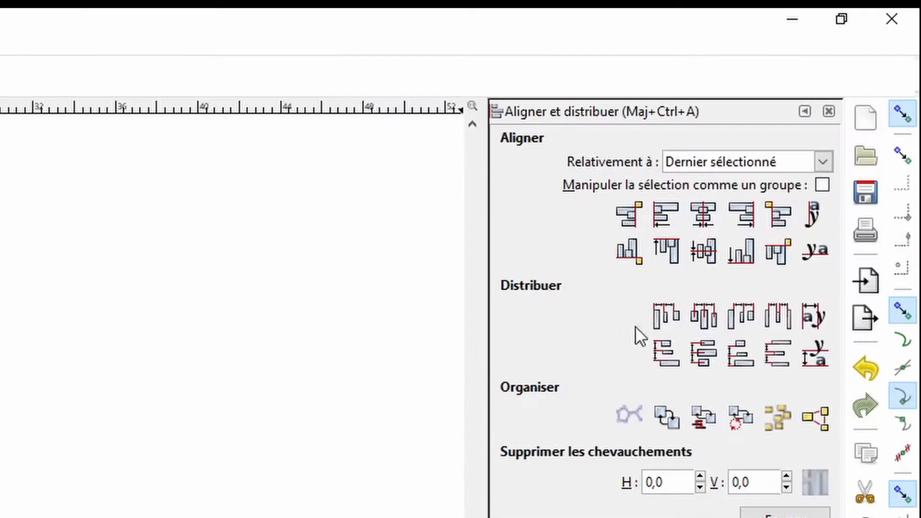
left_click(783, 316)
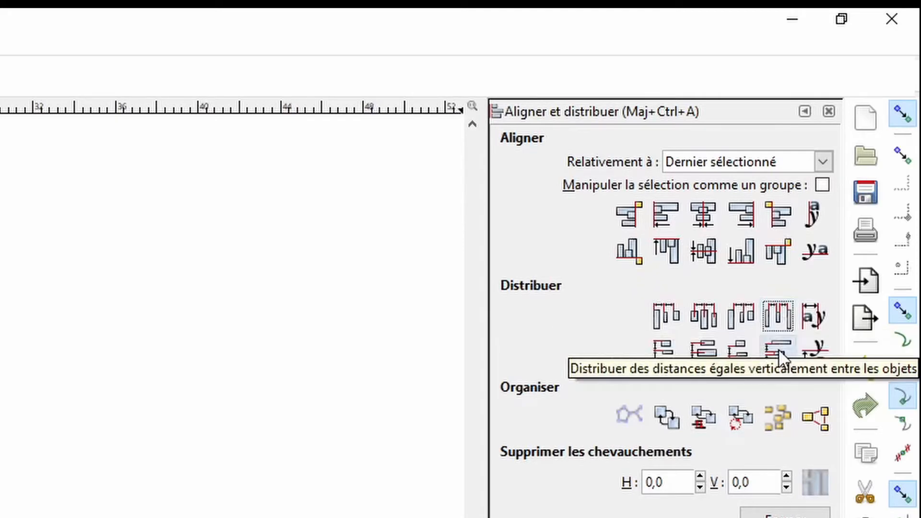
left_click(779, 350)
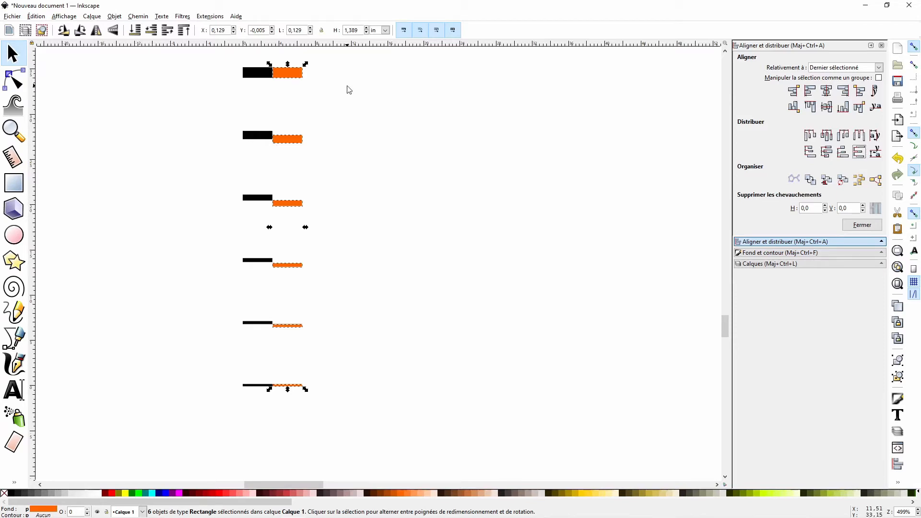
- Delete the orange copies and distribute the six original black rectangles vertically with equal gaps between them
key("Delete")
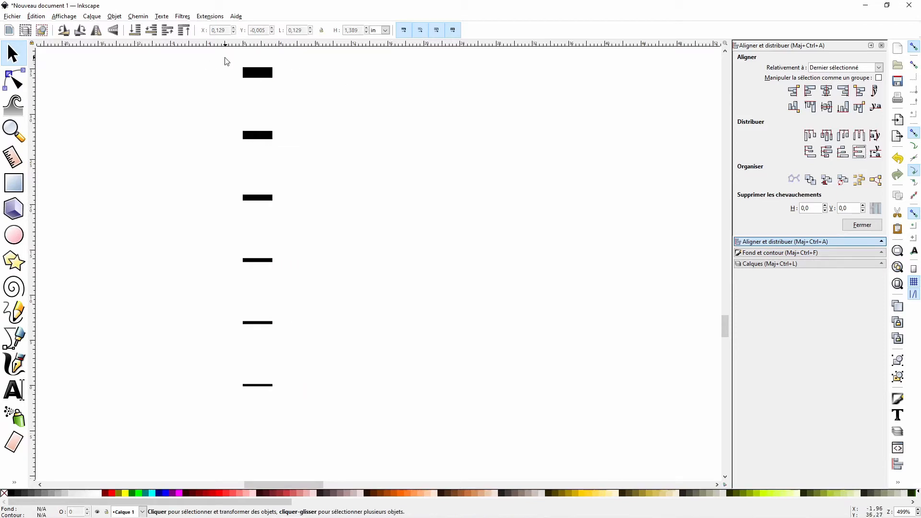
left_click_drag(226, 59, 291, 413)
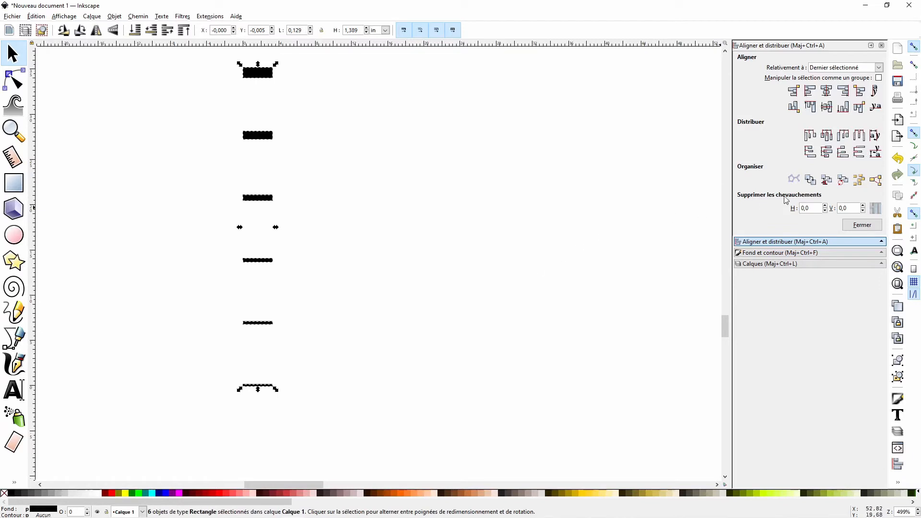
left_click(859, 153)
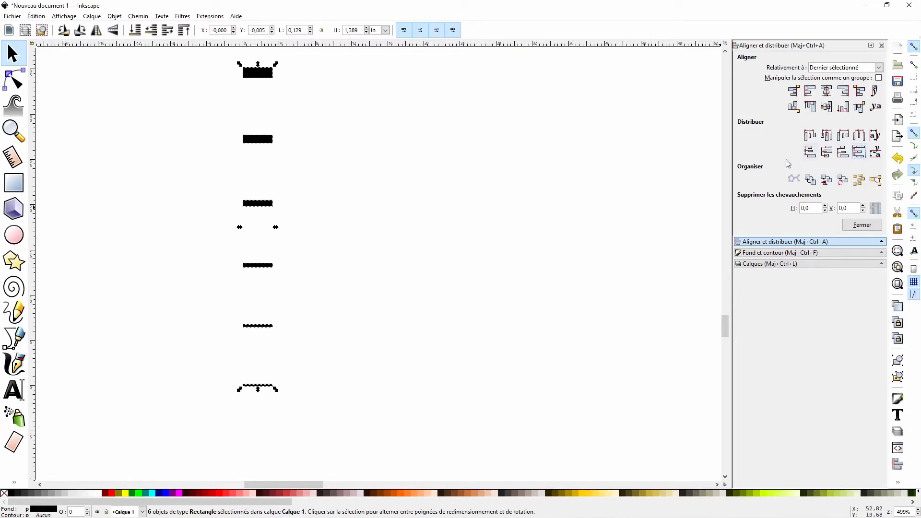
left_click(445, 233)
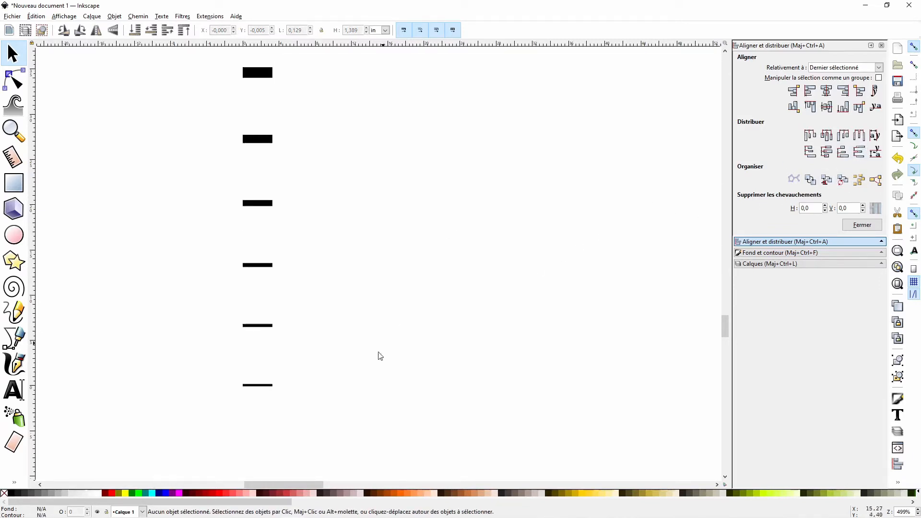
- Switch to the Photos image of the PT-5010-00 nut and check its length and width in inches
mouse_move(415, 516)
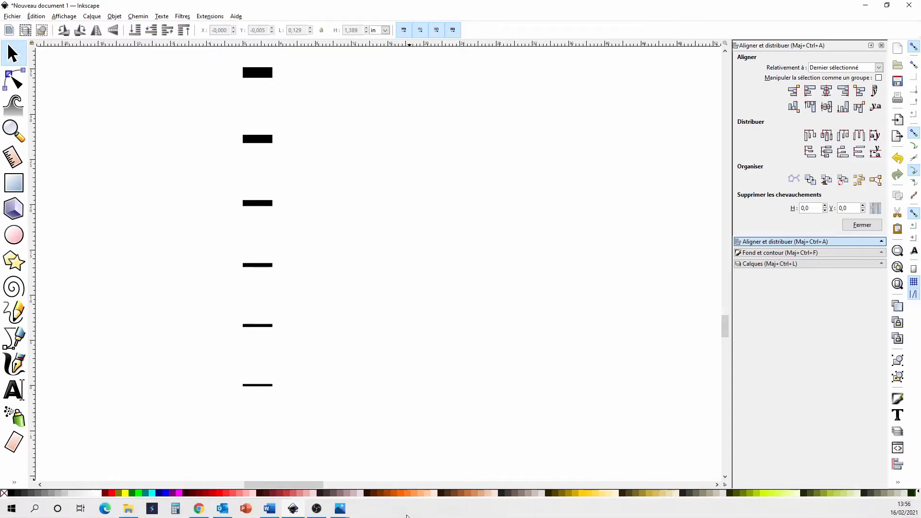
mouse_move(339, 510)
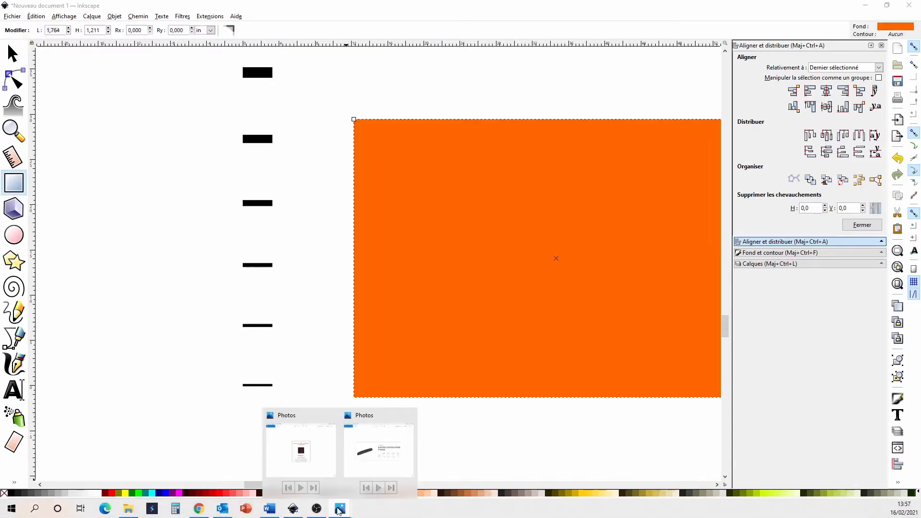
left_click(370, 464)
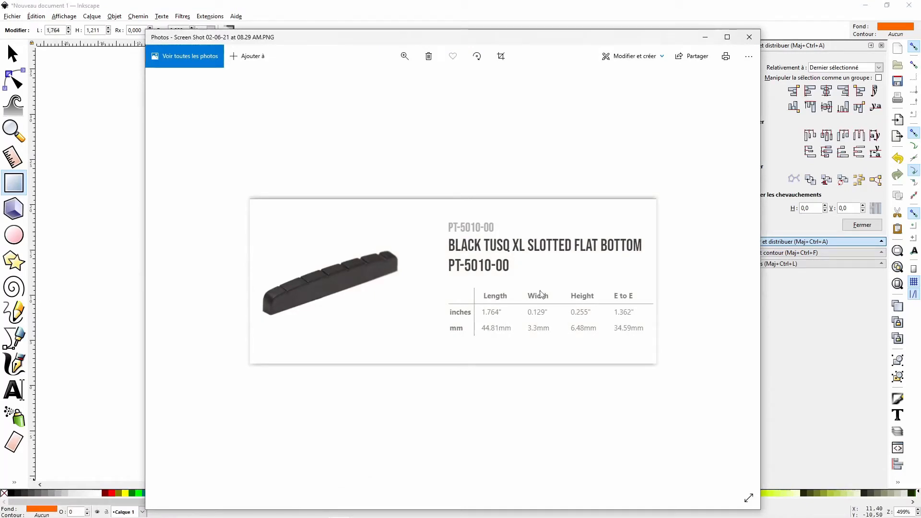
left_click(705, 37)
- Set the large orange rectangle's width to 0,129 in and its height to 1,764 in
double_click(54, 30)
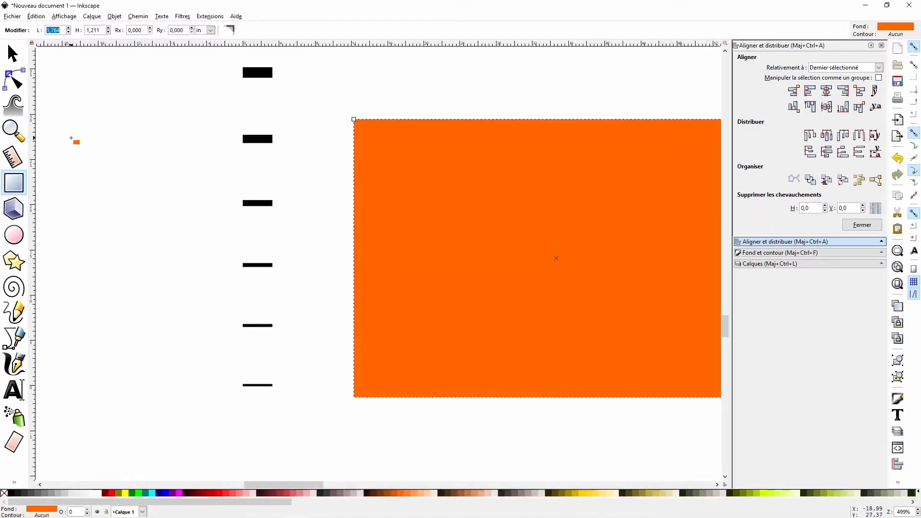
type("0,129")
double_click(102, 29)
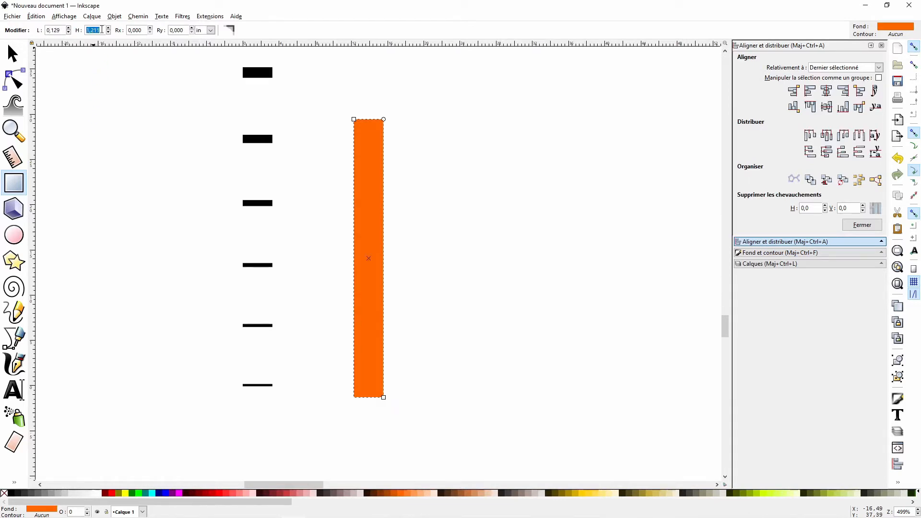
type("1,764")
key("Return")
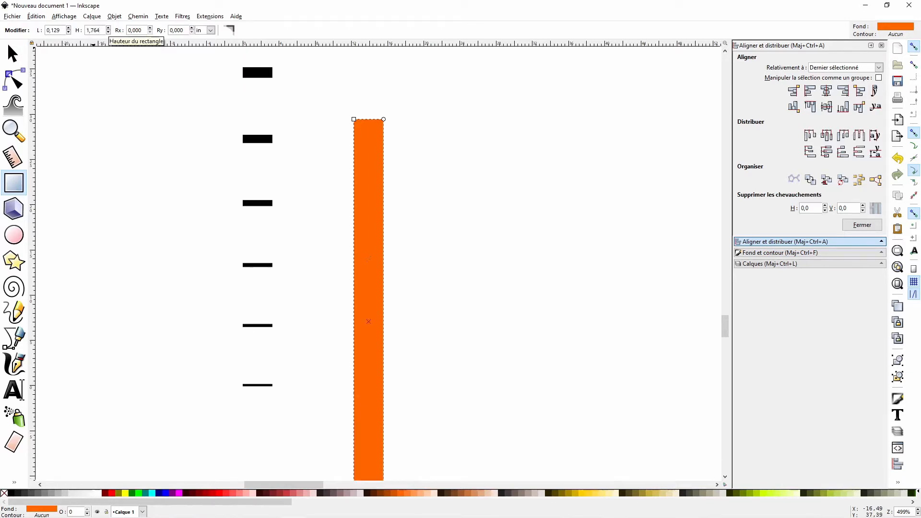
left_click(24, 56)
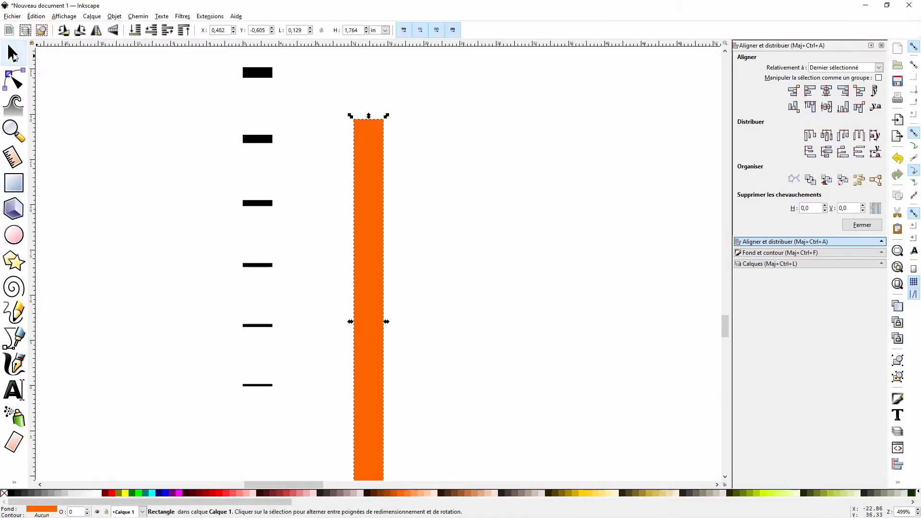
- Group the six black string rectangles
left_click(192, 58)
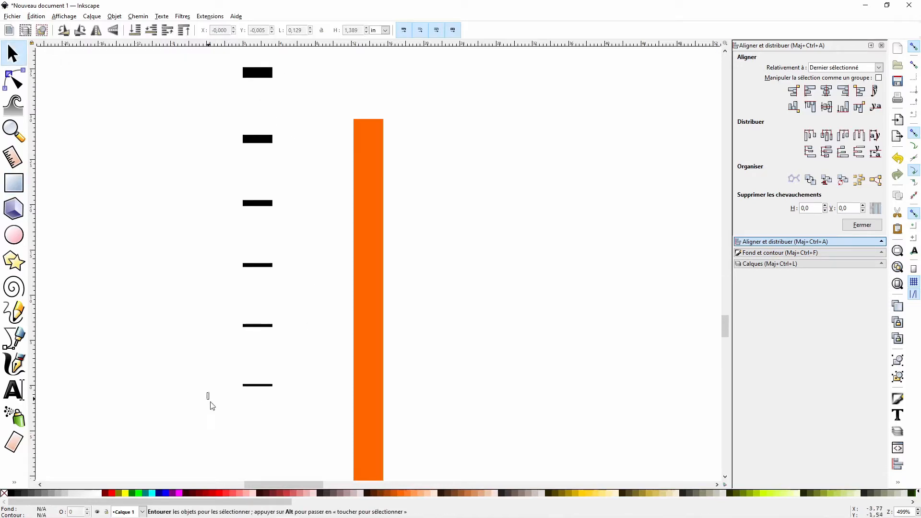
left_click_drag(208, 394, 328, 57)
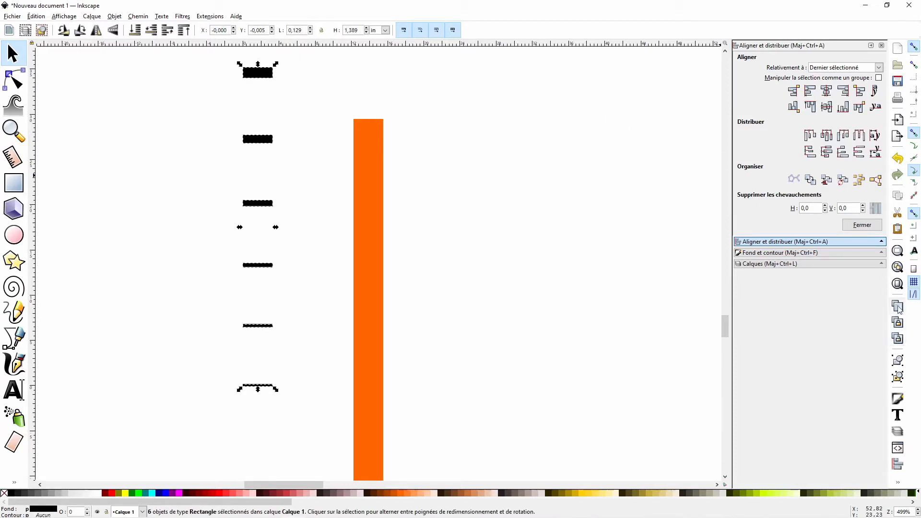
left_click(898, 363)
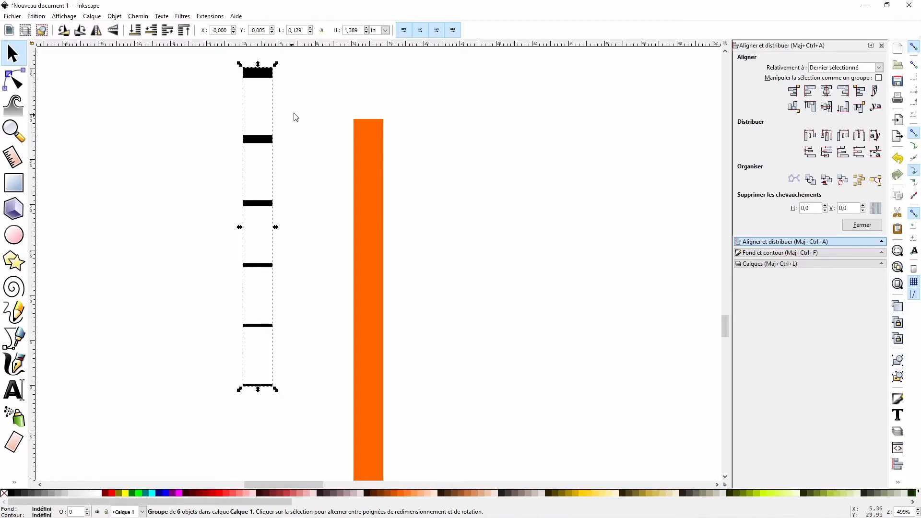
- Centre the orange rectangle on the string group both horizontally and vertically
left_click(376, 242)
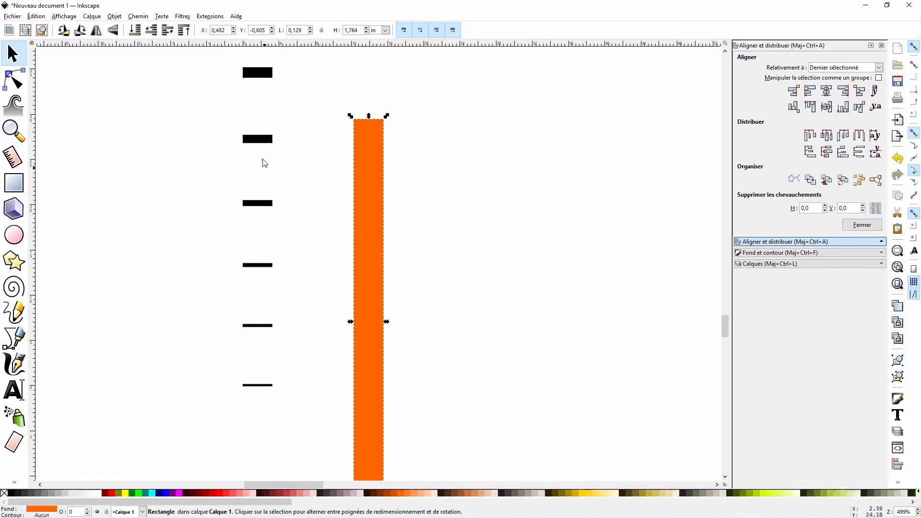
left_click(267, 139, "shift")
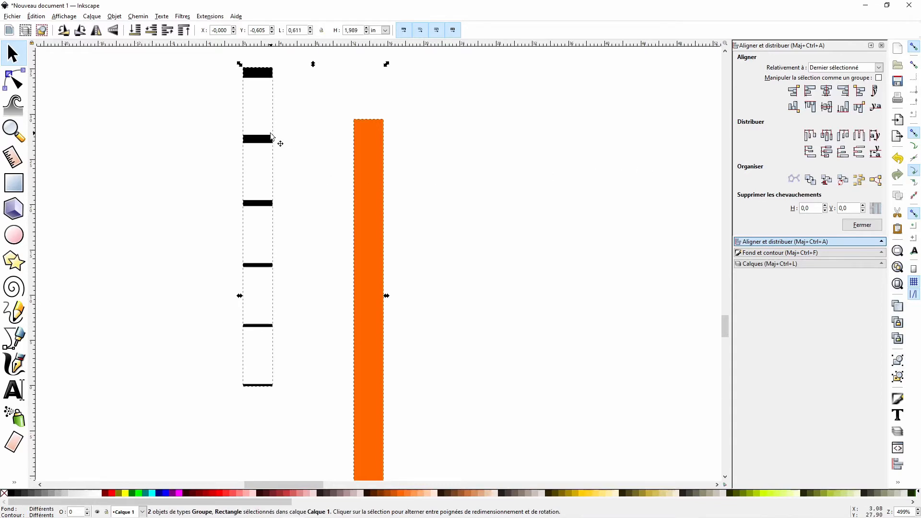
left_click(827, 91)
left_click(828, 107)
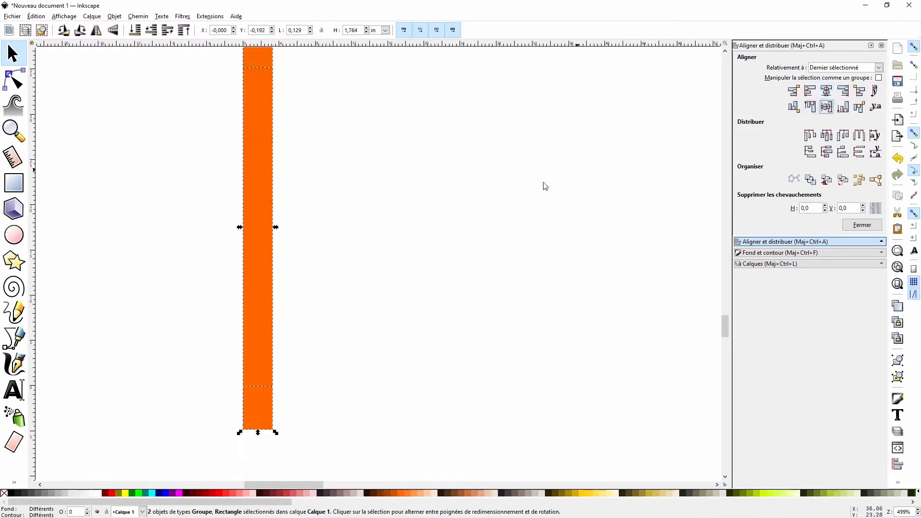
left_click(493, 201)
- Add a layer named Sillet above the current layer
left_click(767, 263)
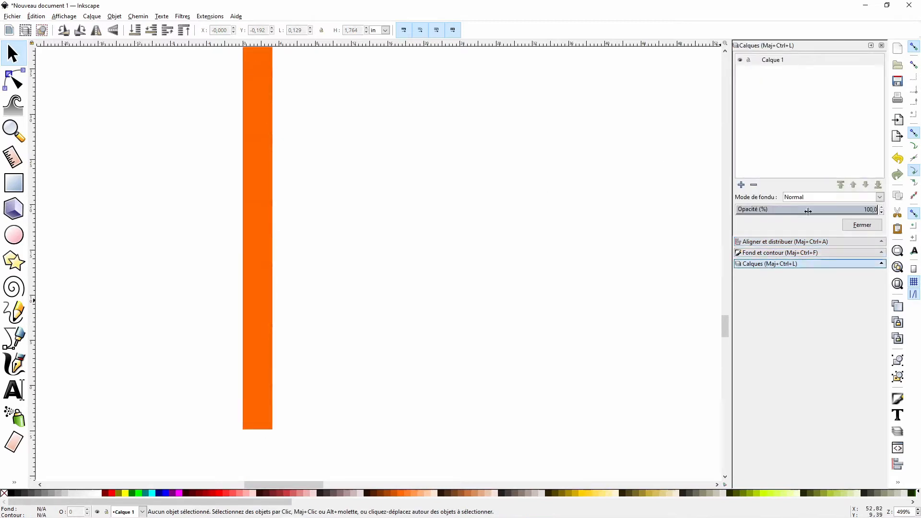
left_click(741, 184)
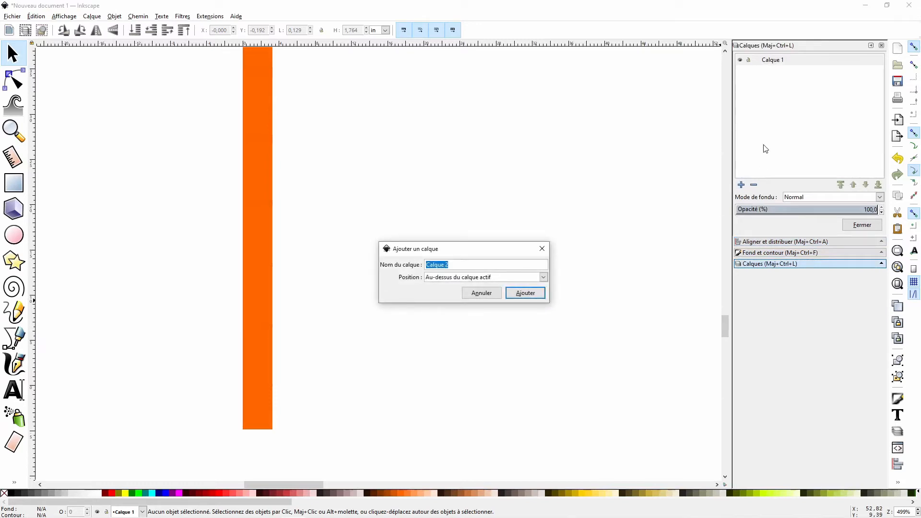
type("Sillet")
key("Return")
- Rename the layer Calque 1 as Cordes
left_click(773, 71)
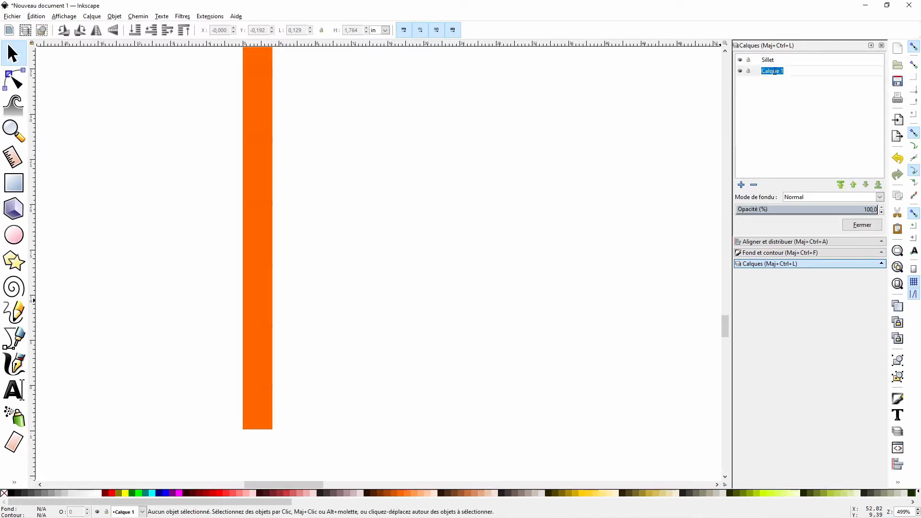
type("Cordes")
key("Return")
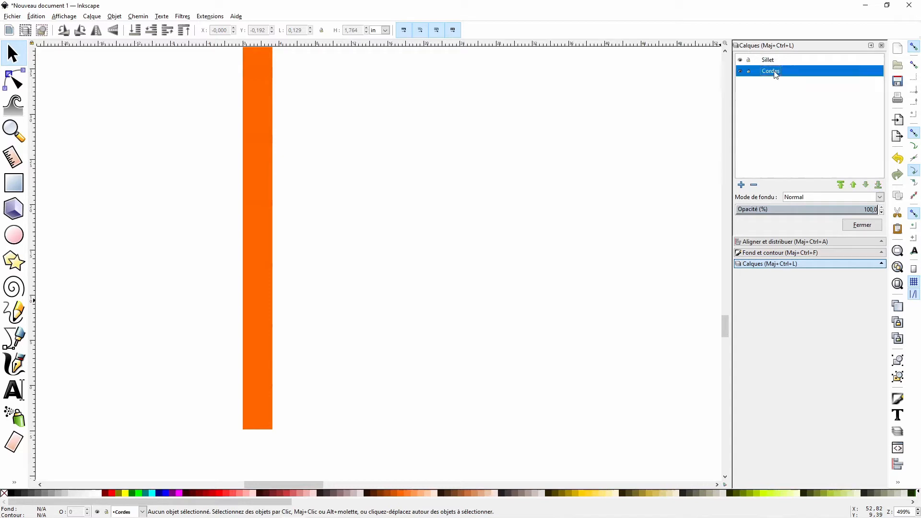
- Move the orange rectangle to the Sillet layer
left_click(268, 181)
right_click(268, 181)
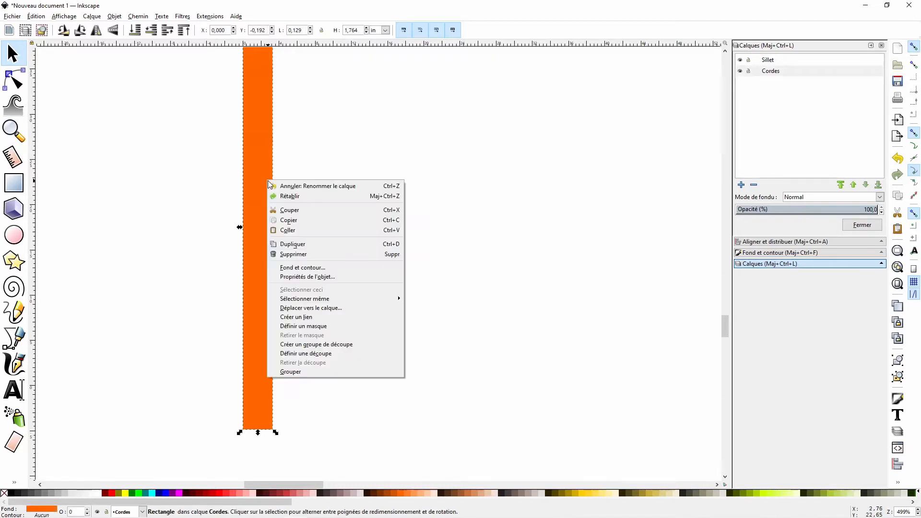
left_click(310, 307)
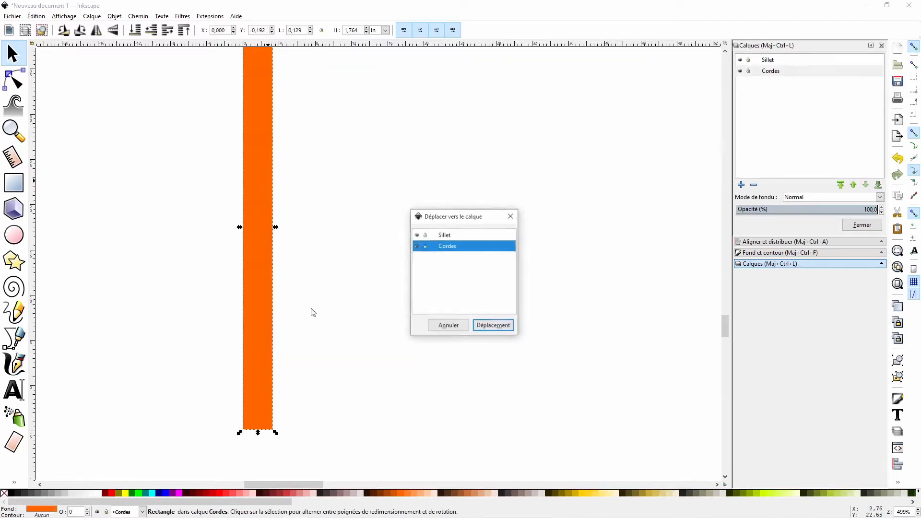
left_click(470, 234)
left_click(496, 325)
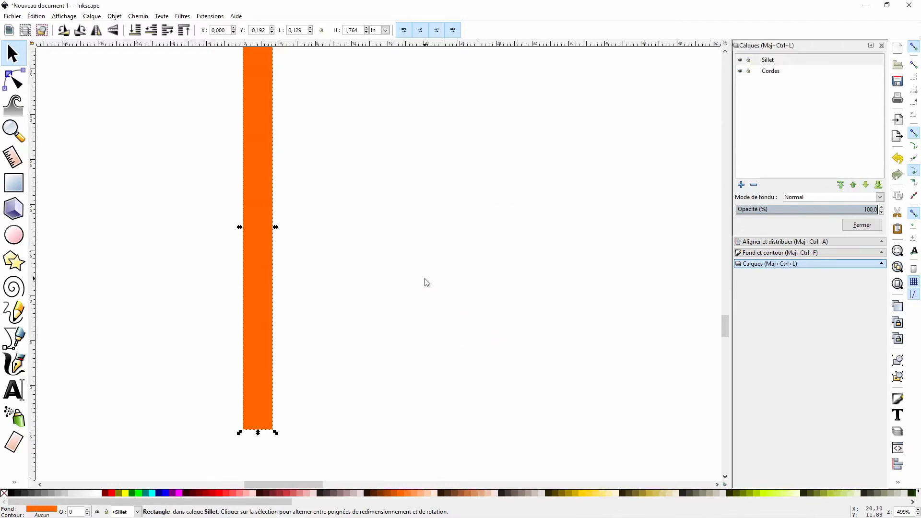
- Hide the Sillet layer and assign the group of six strings to the Cordes layer
left_click(740, 60)
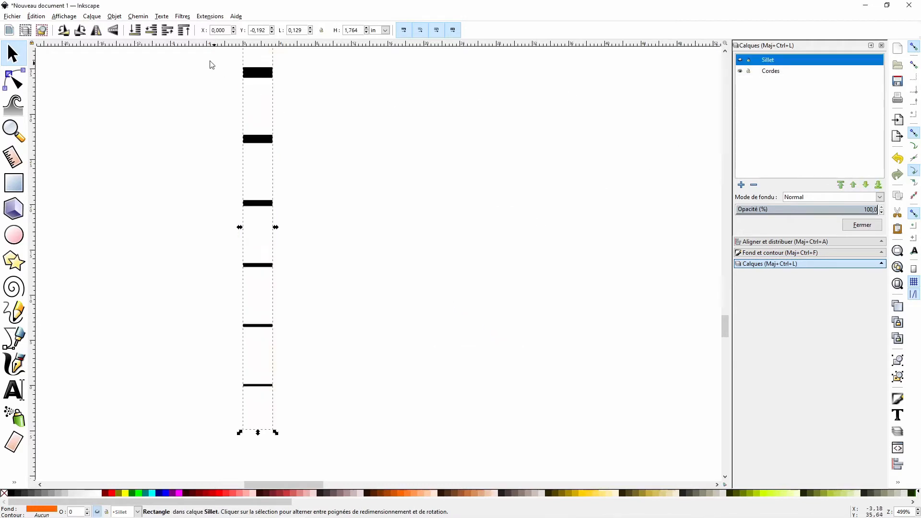
left_click_drag(207, 58, 296, 214)
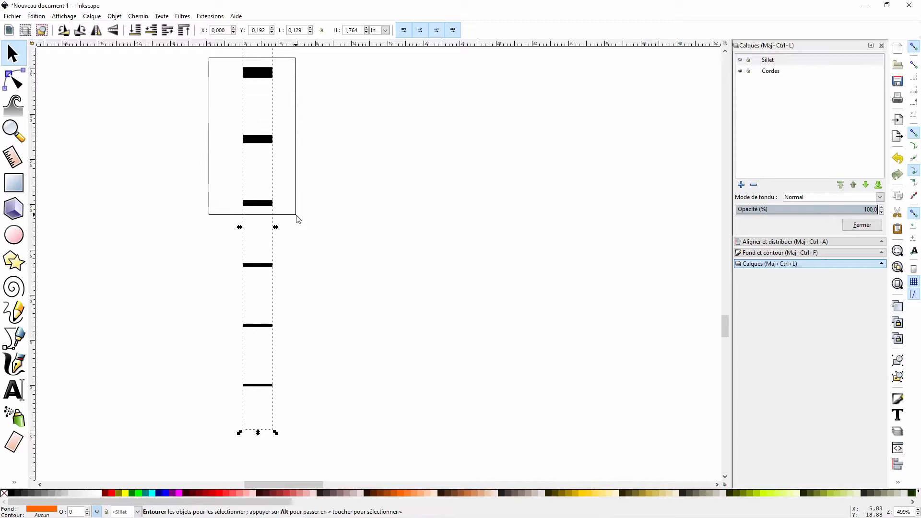
left_click(271, 204)
right_click(269, 204)
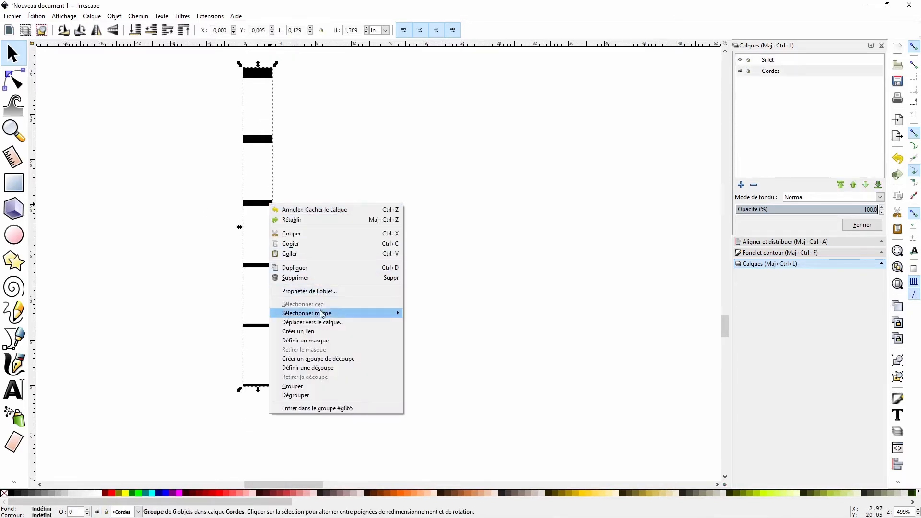
left_click(321, 322)
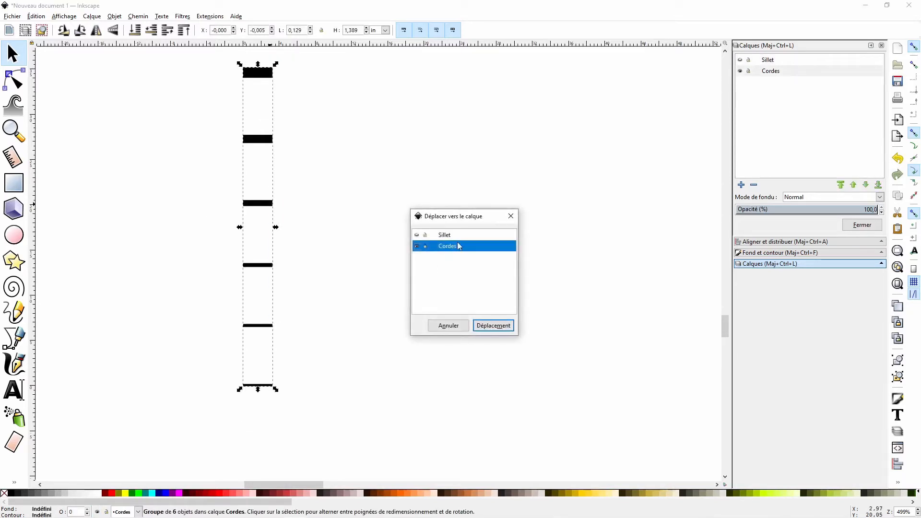
left_click(495, 326)
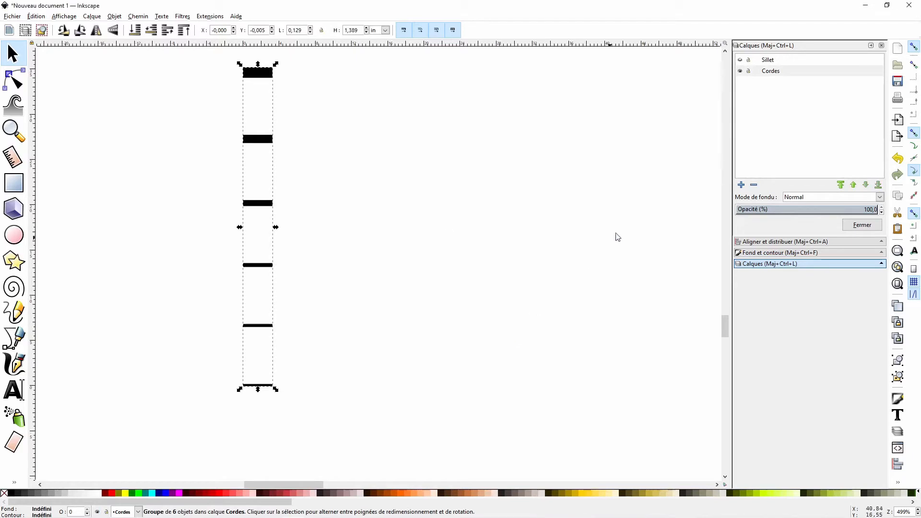
- Lower the Sillet layer beneath the Cordes layer and hide Cordes
left_click(773, 63)
left_click(866, 185)
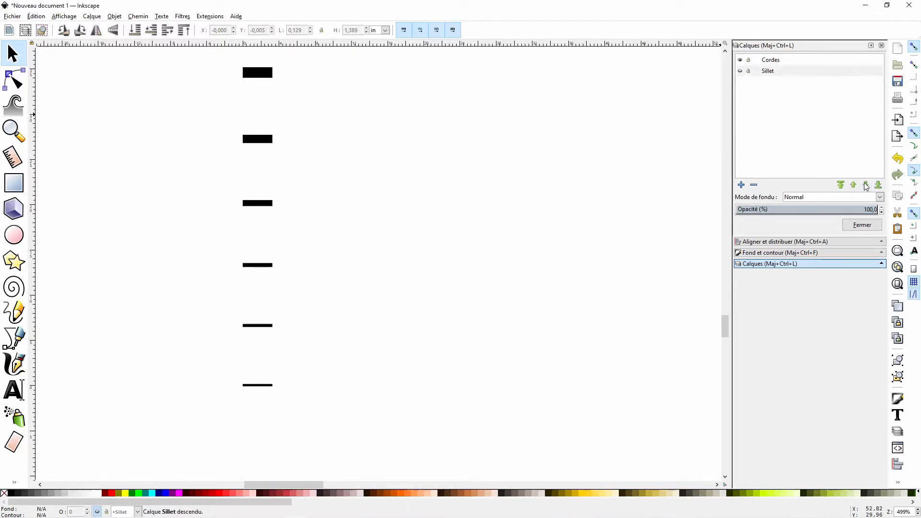
left_click(740, 60)
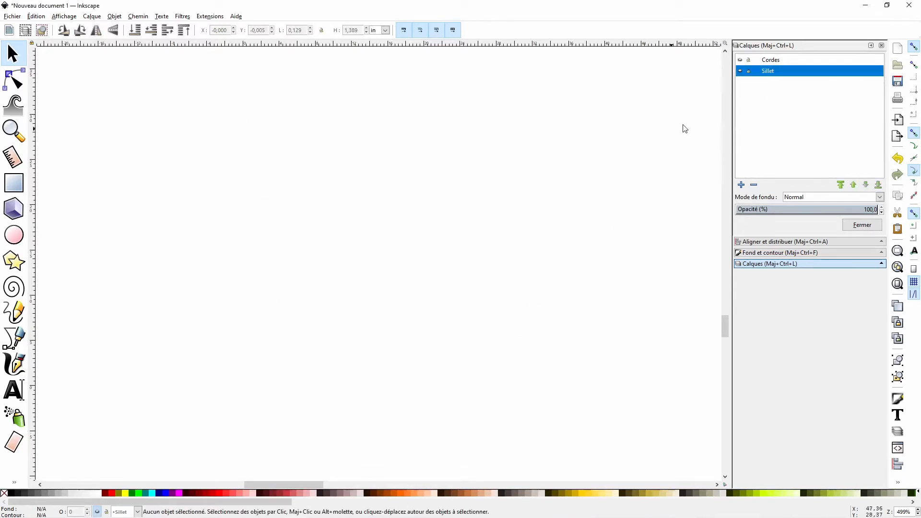
- Make the Sillet and Cordes layers visible again
left_click(741, 71)
left_click(741, 60)
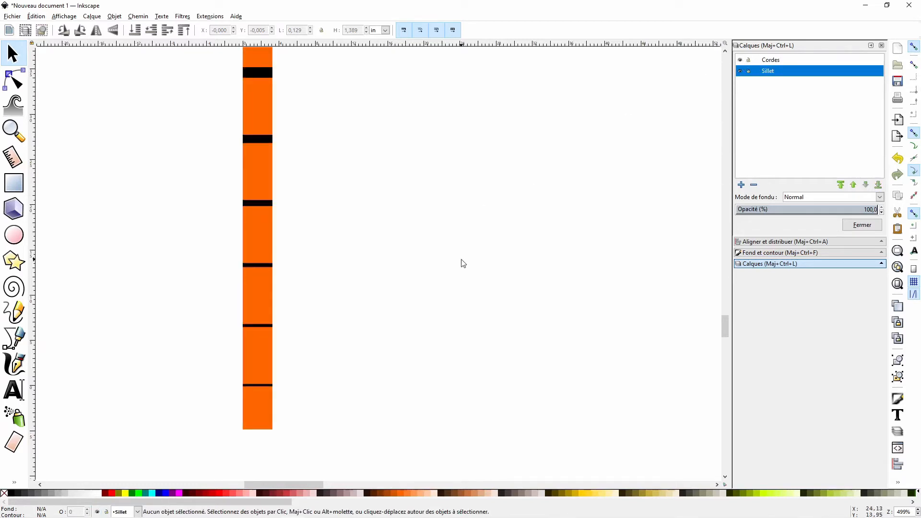
key("twosuperior")
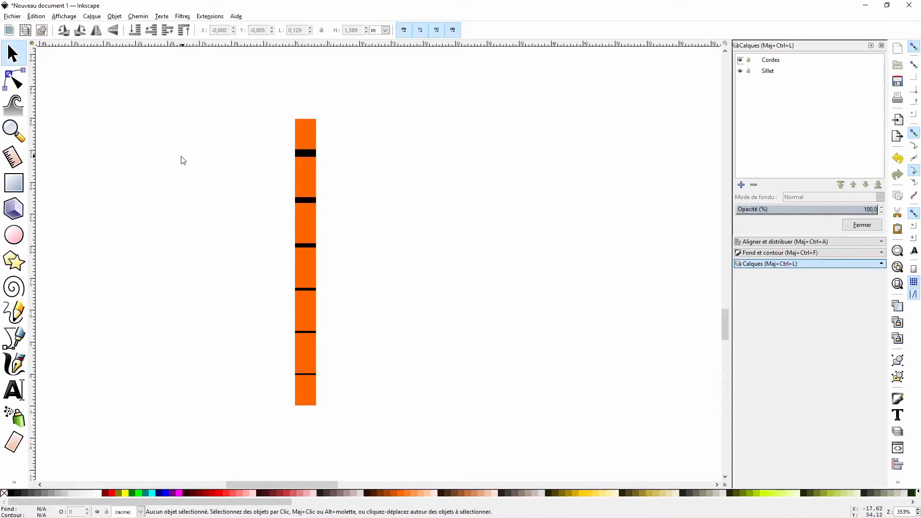
- Draw an ellipse with radii of about 3,6 and 3,15 mm beside the nut and fill it pale yellow
left_click(13, 235)
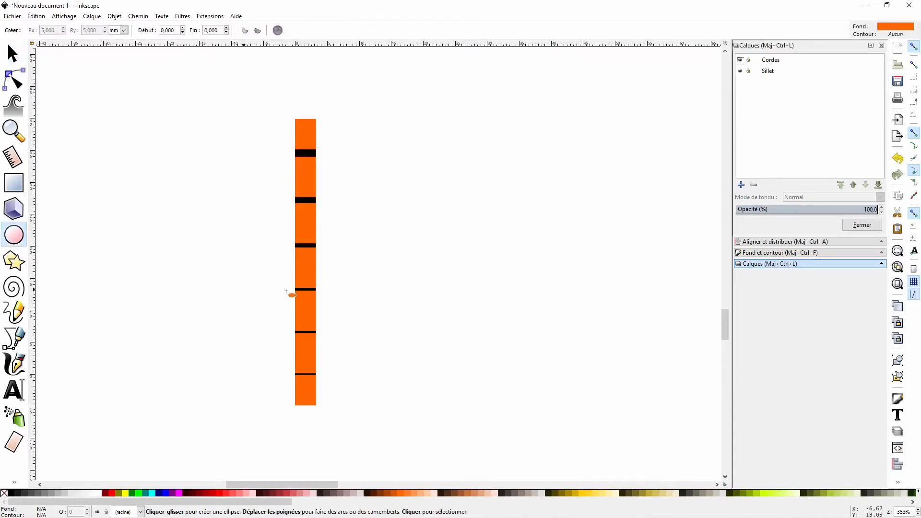
left_click_drag(425, 263, 472, 223)
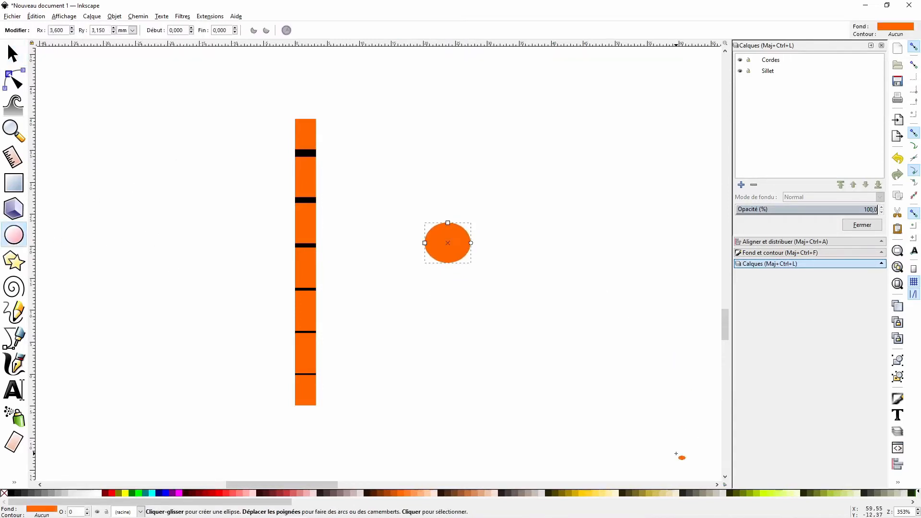
left_click(613, 494)
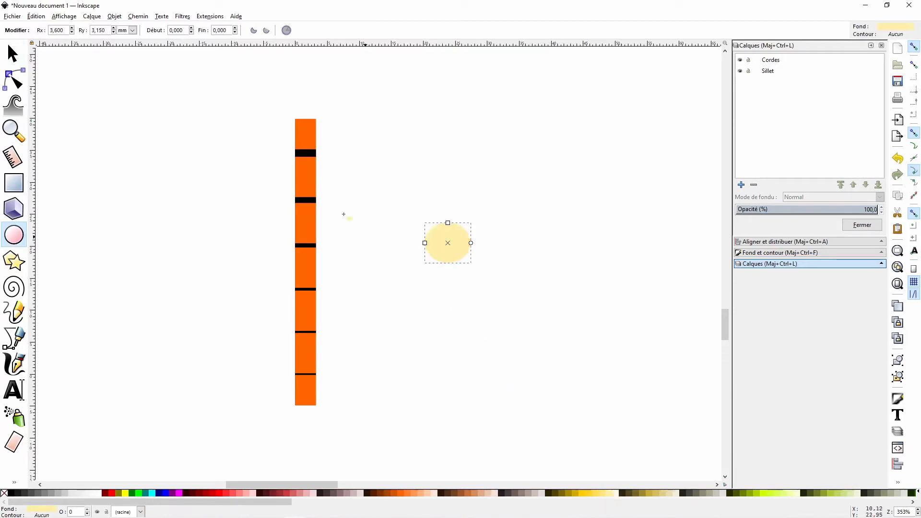
- Set both radii of the pale yellow ellipse to 5 mm
double_click(66, 31)
type("5")
key("Tab")
type("5")
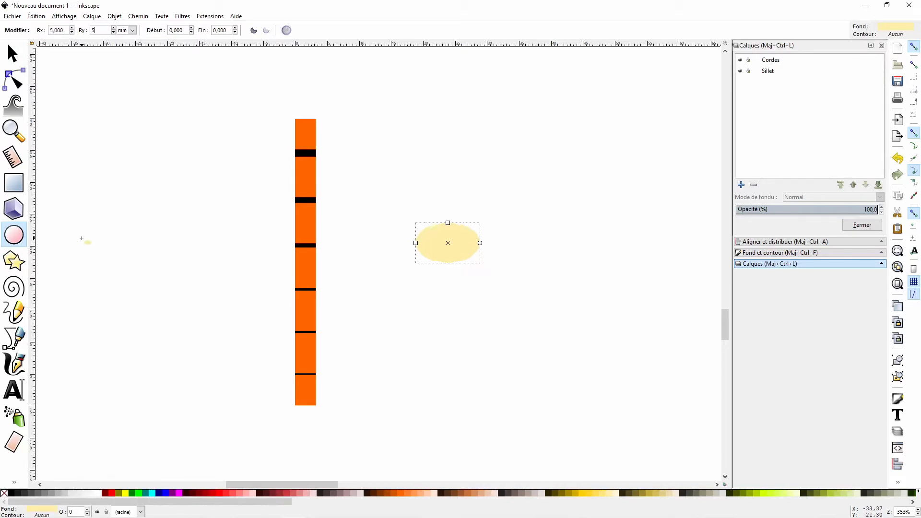
key("Tab")
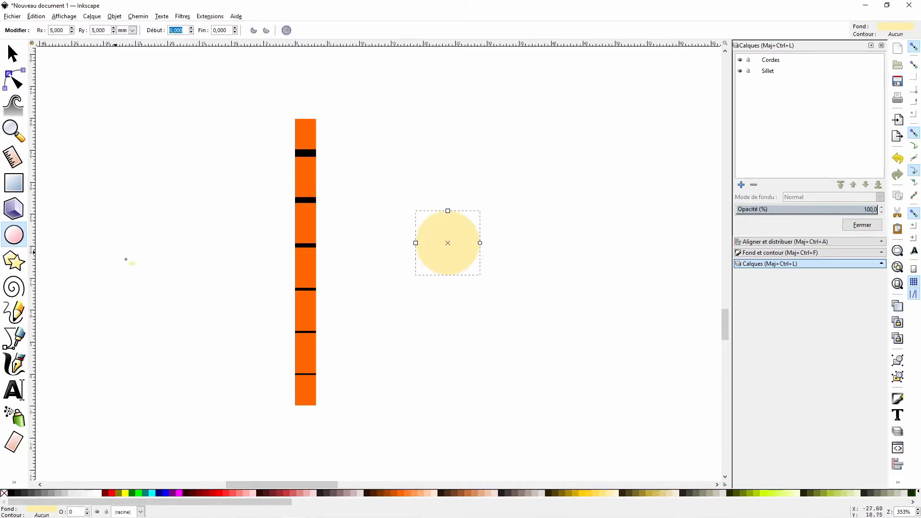
- Duplicate the pale yellow circle and set both radii of the copy to 3 mm
right_click(439, 262)
left_click(486, 326)
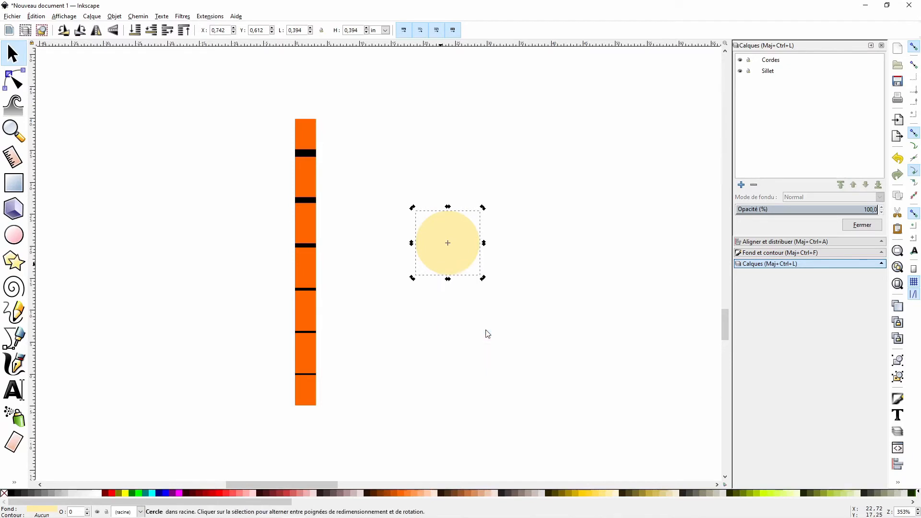
left_click(14, 235)
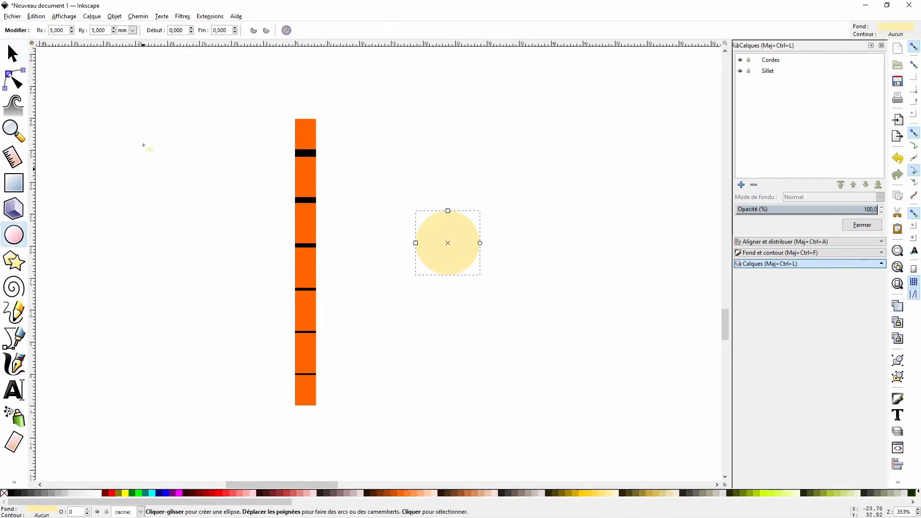
triple_click(65, 28)
type("3")
key("Tab")
type("3")
key("Tab")
key("Escape")
- Fill the smaller inner circle with muted red and deselect it
mouse_move(551, 499)
left_click(429, 492)
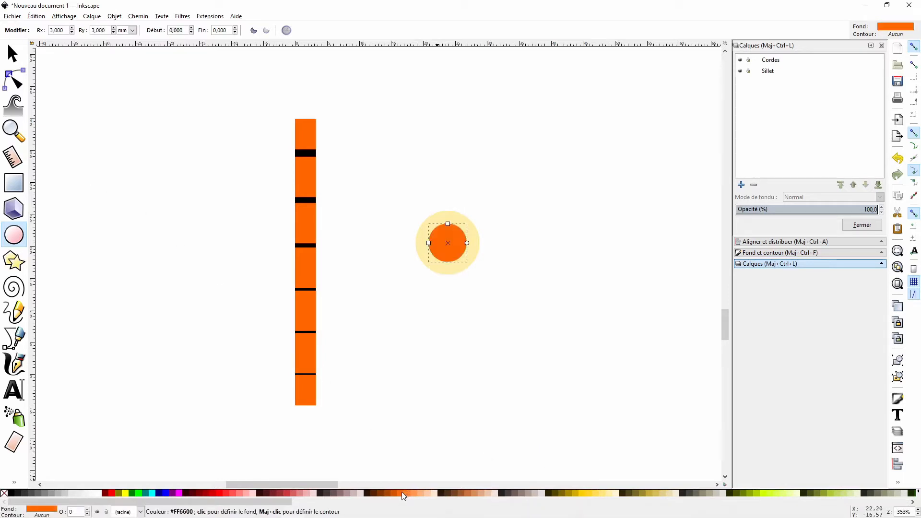
left_click(291, 494)
left_click(482, 285)
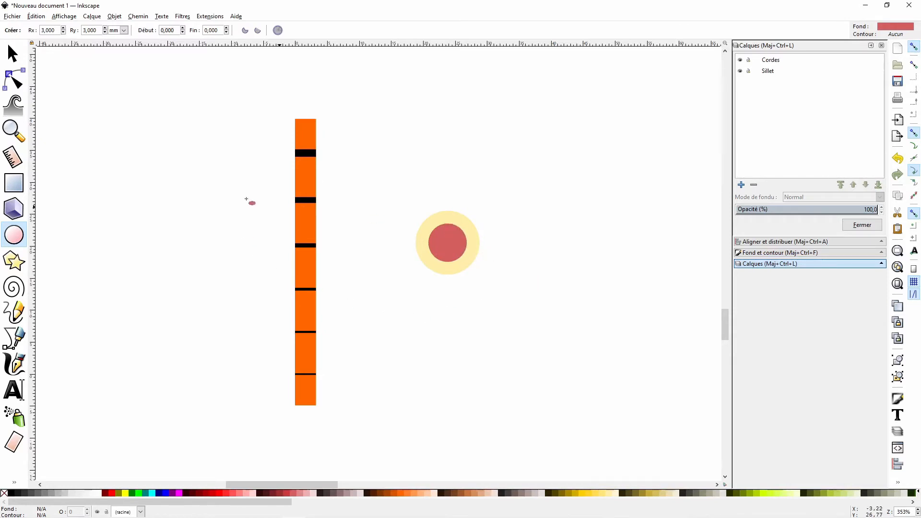
- Group the two concentric circles and move the group up level with the top of the nut
left_click(13, 53)
left_click_drag(382, 187, 545, 323)
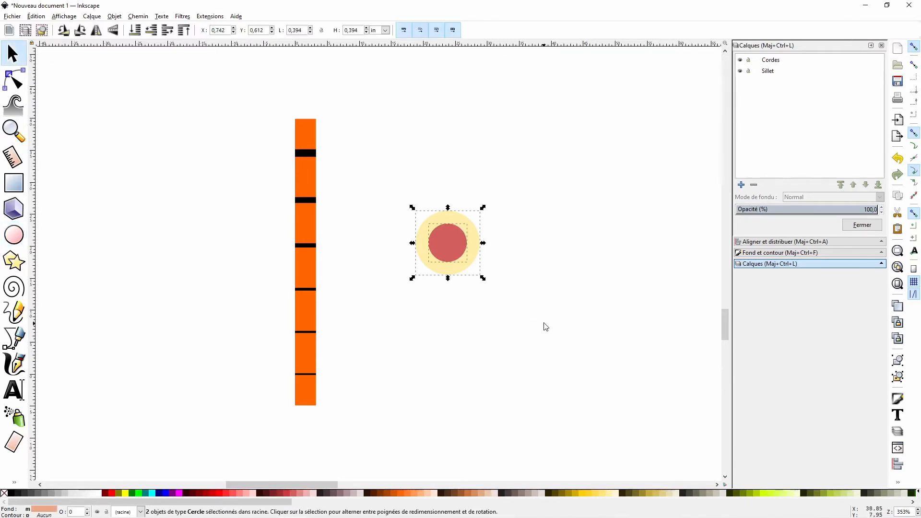
left_click(898, 360)
left_click_drag(463, 249, 436, 153)
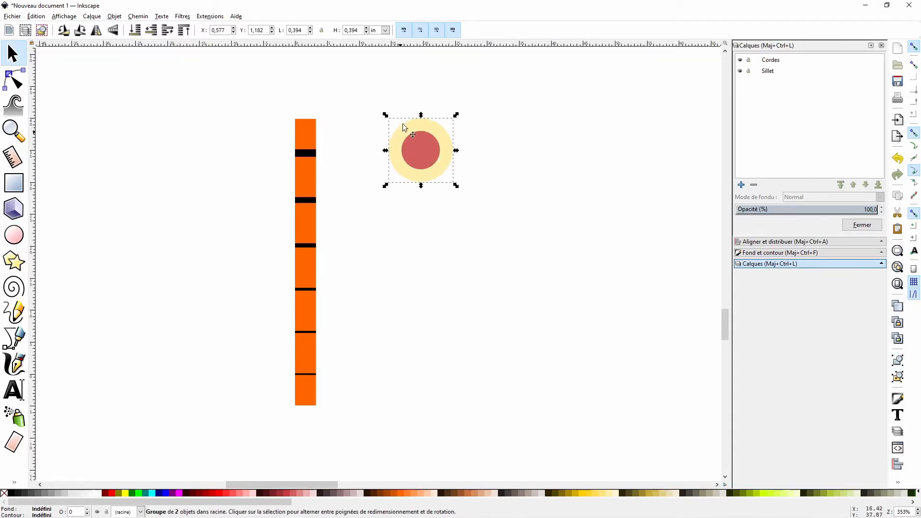
- Duplicate the circle group and place the copy to its right, forming the first pair
right_click(433, 142)
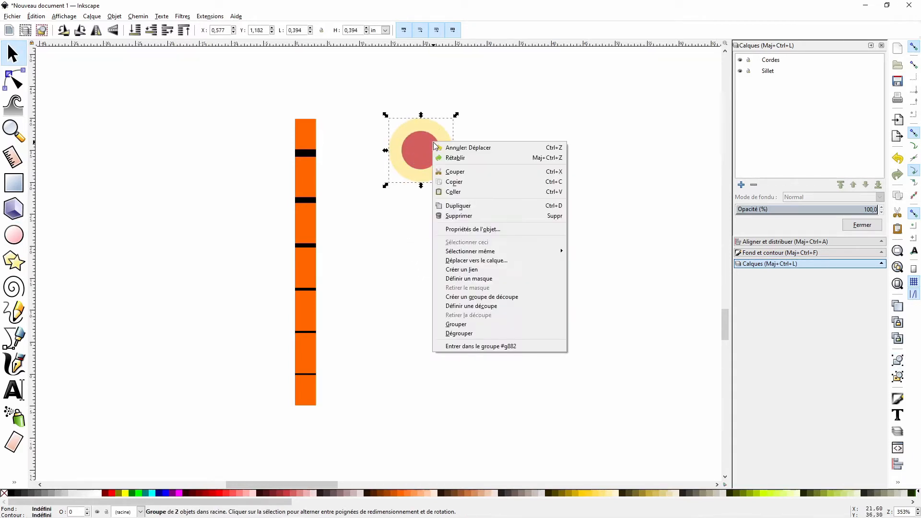
left_click(469, 204)
left_click_drag(453, 156, 504, 151)
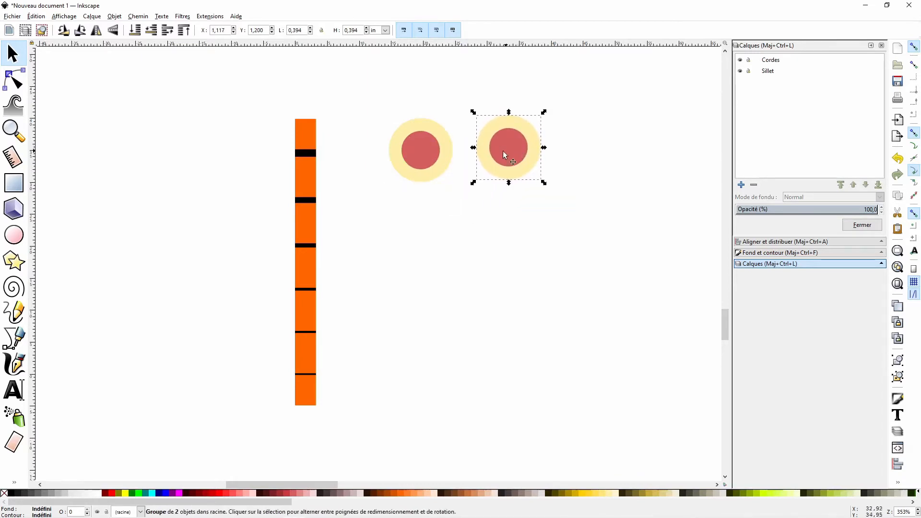
- Duplicate both circle groups together and place the copies below them as a second row
left_click(437, 153)
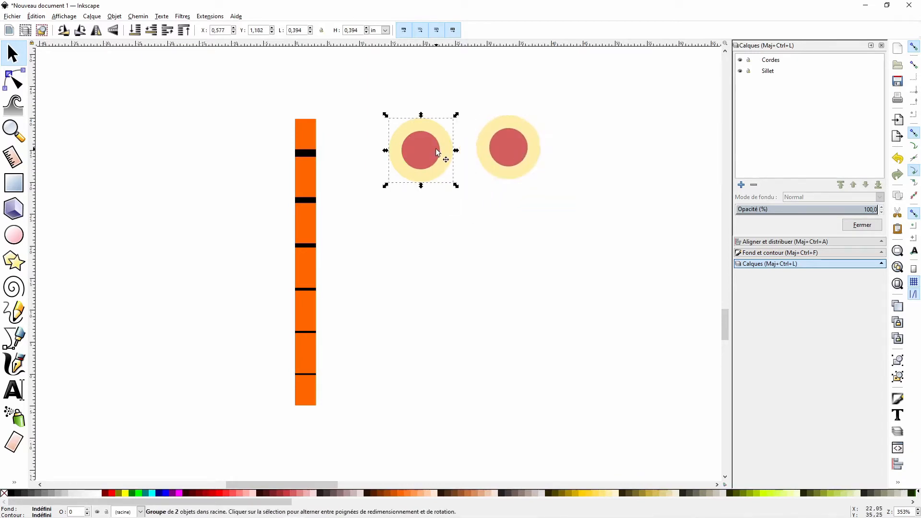
left_click(496, 151, "shift")
right_click(496, 151)
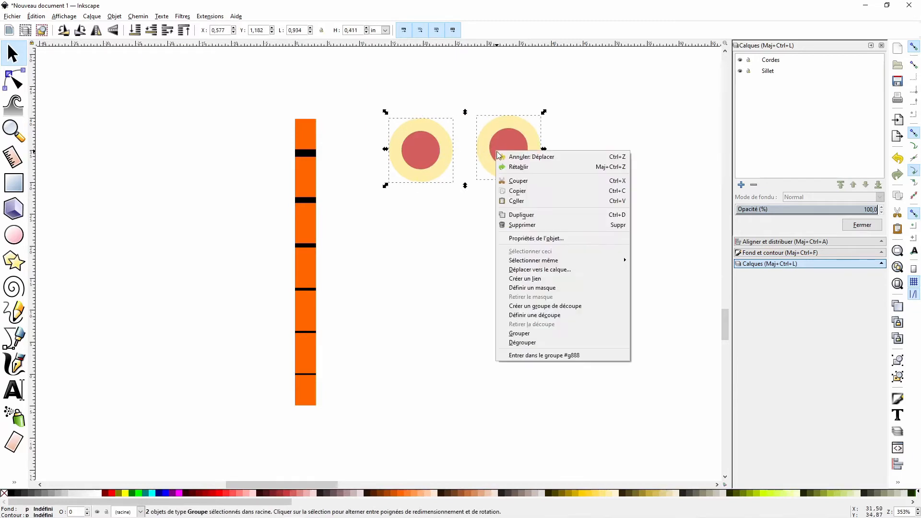
left_click(523, 212)
left_click_drag(513, 168, 509, 234)
- Duplicate the second row of circle groups, place the copies below as a third row and deselect them
right_click(510, 234)
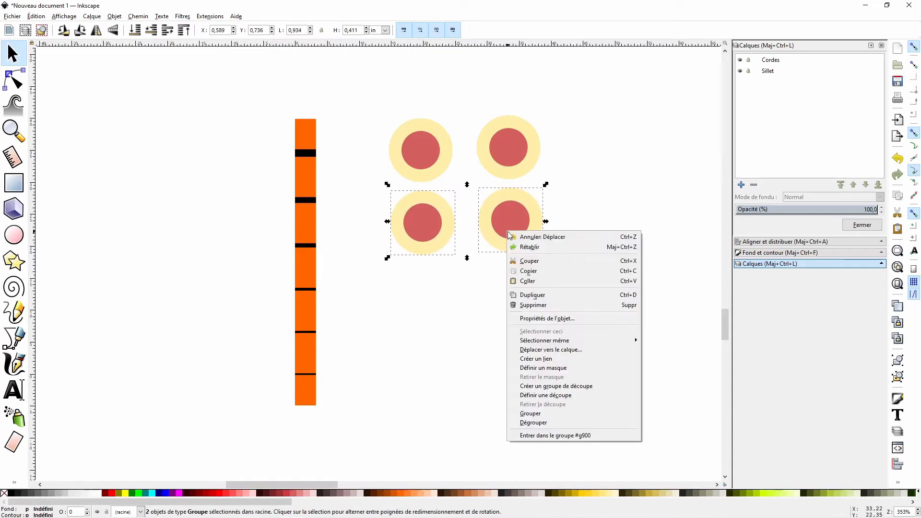
left_click(528, 294)
left_click_drag(511, 237, 511, 308)
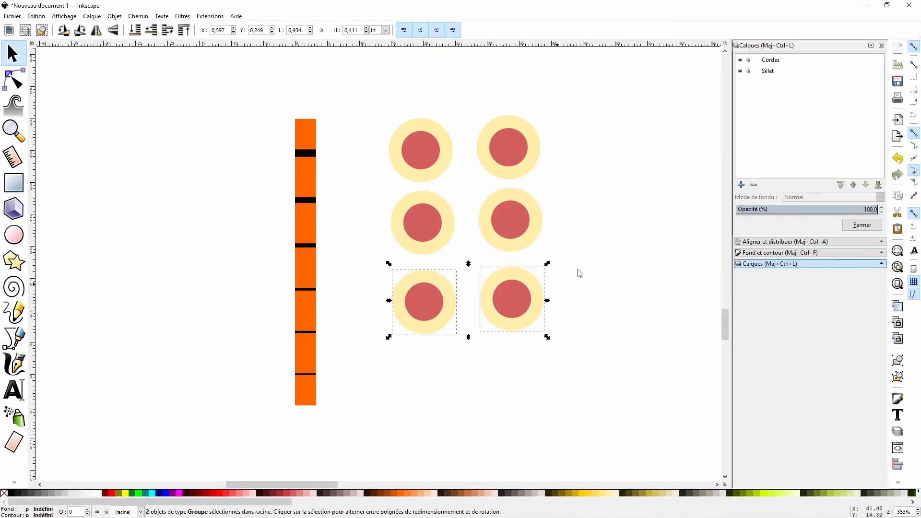
left_click(587, 269)
- Save the drawing as Sillet et Meca.svg
left_click(19, 18)
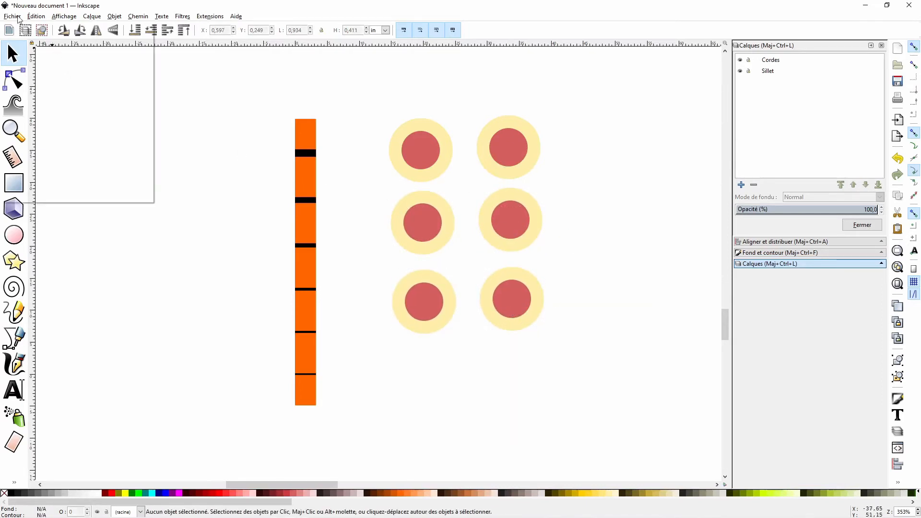
left_click(36, 87)
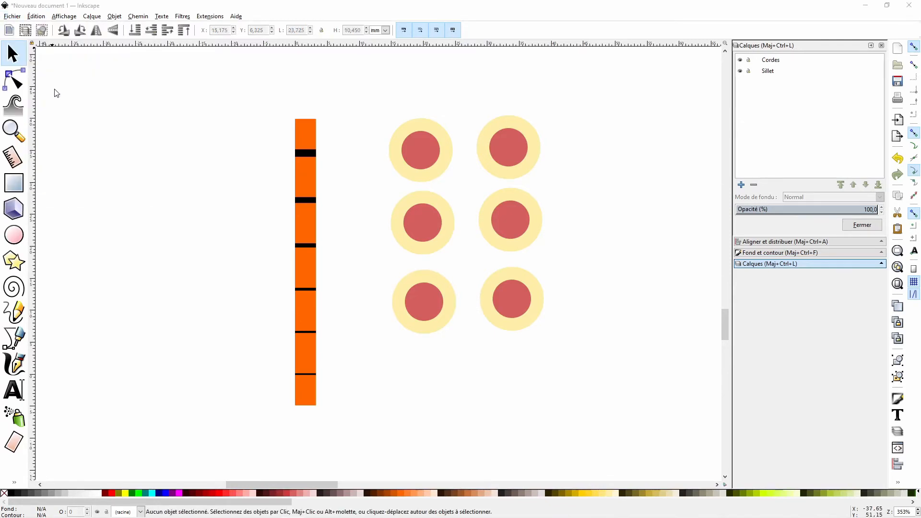
left_click(103, 59)
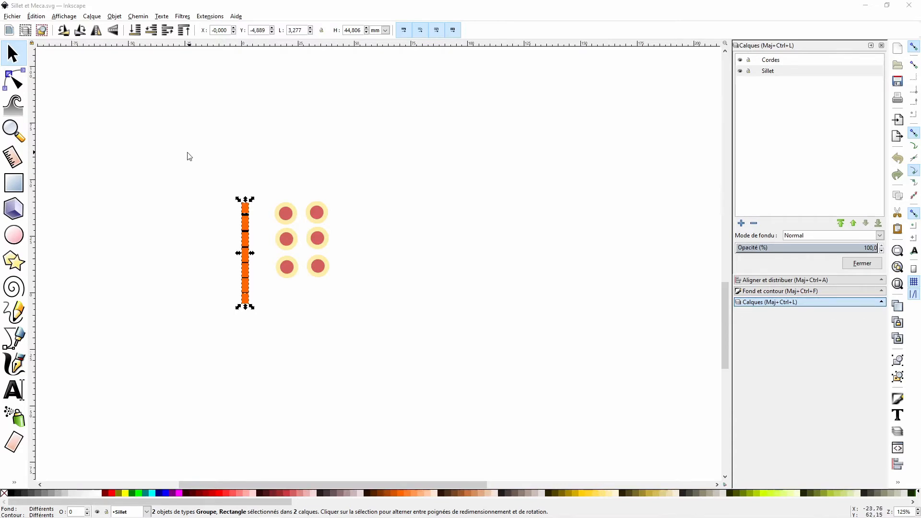
- Draw a rectangle about 124,5 by 18 mm above the circle groups and fill it pale cream
left_click(14, 183)
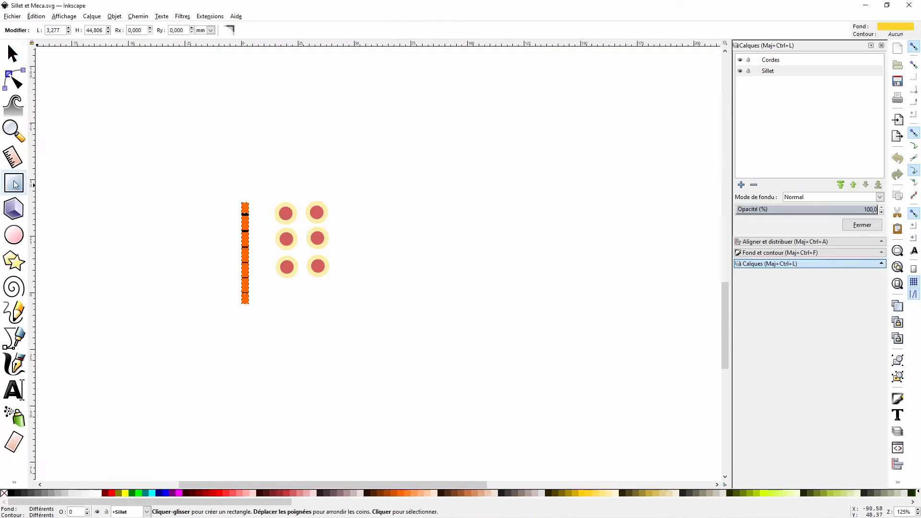
mouse_move(273, 145)
left_mouse_down()
mouse_move(430, 154)
mouse_move(555, 186)
left_mouse_up()
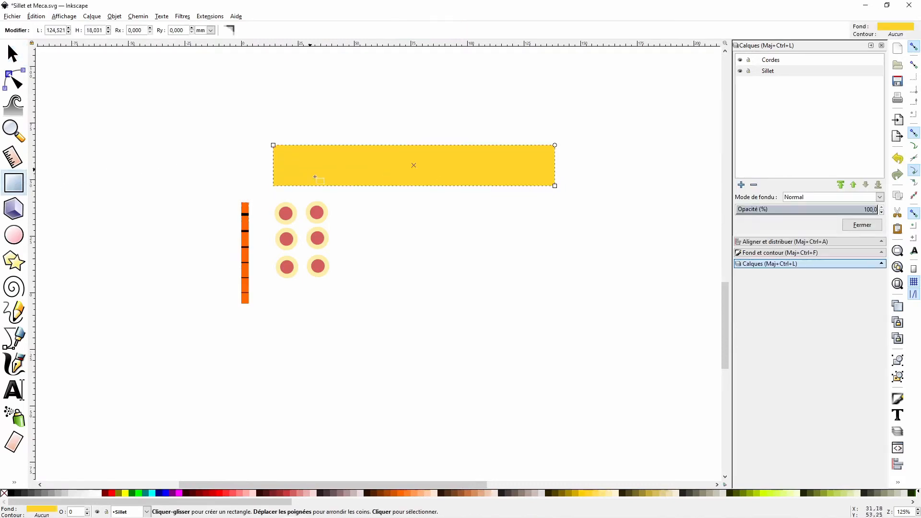
left_click(619, 493)
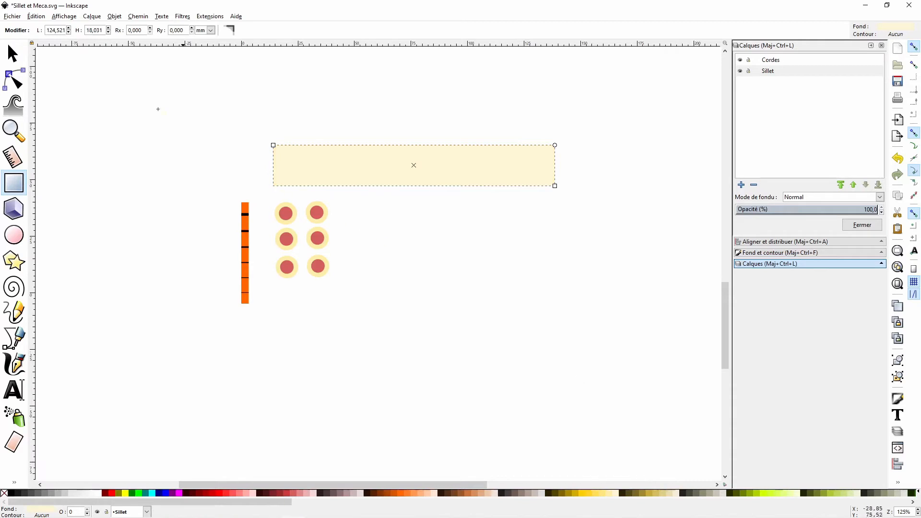
- Set the cream rectangle's width to 180 mm and its height to 80 mm
double_click(65, 28)
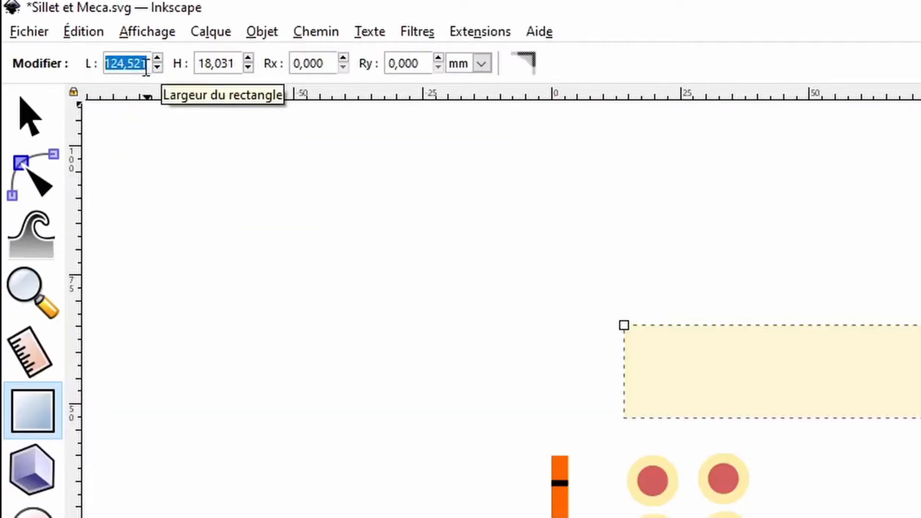
type("180")
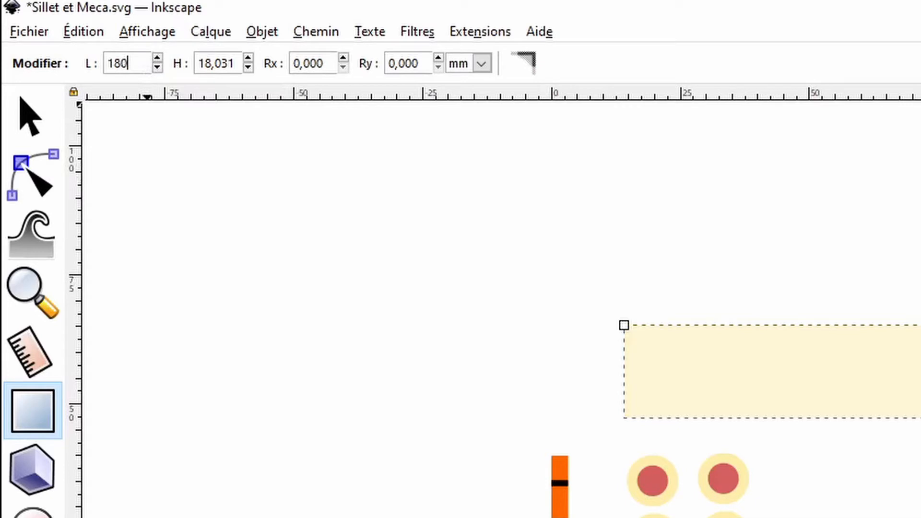
double_click(222, 60)
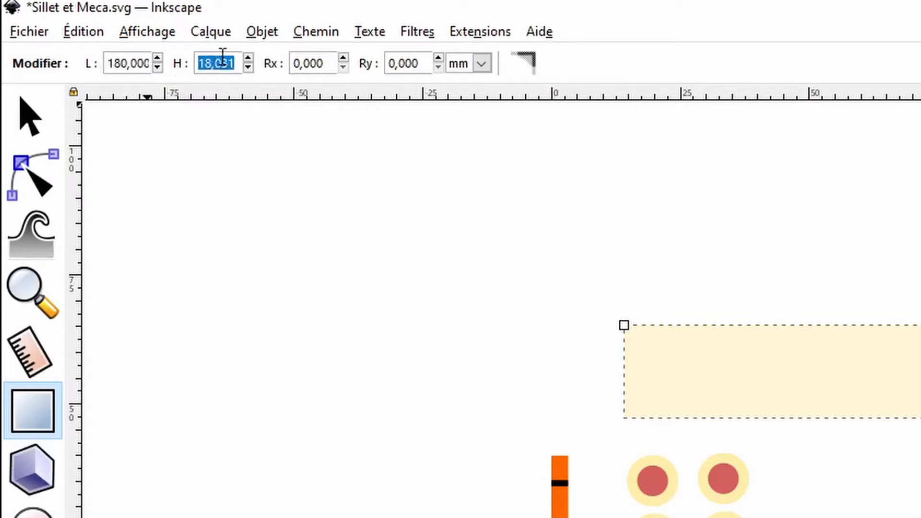
type("80")
key("Return")
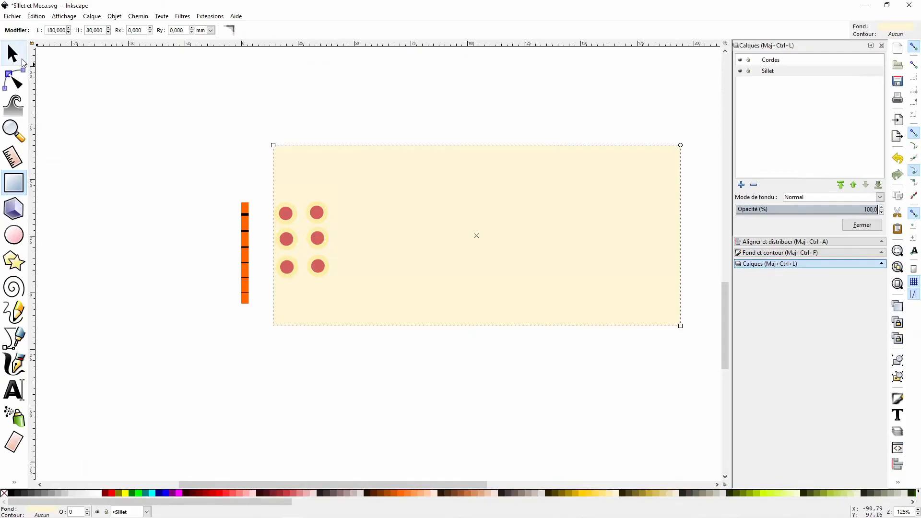
- Align the cream rectangle's left edge to the orange nut's right edge, centre it vertically on the nut, and deselect both
left_click(41, 123)
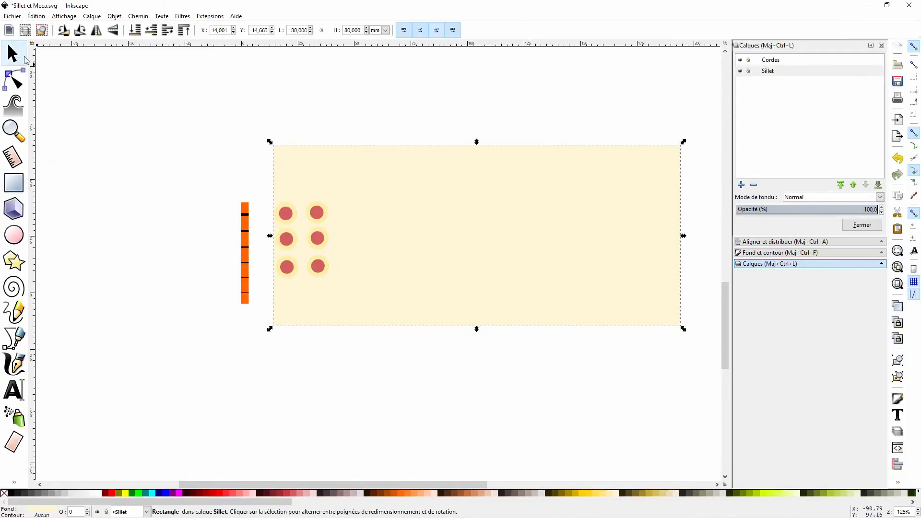
left_click(248, 208, "shift")
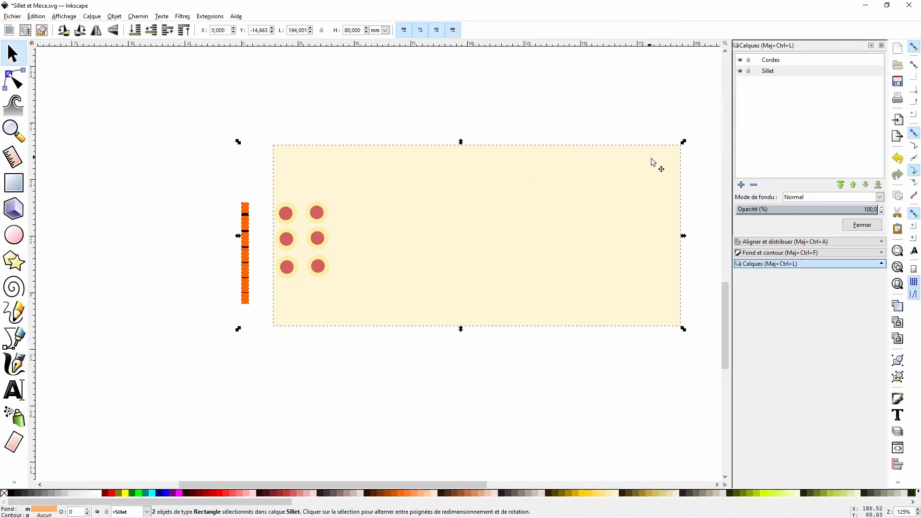
left_click(787, 242)
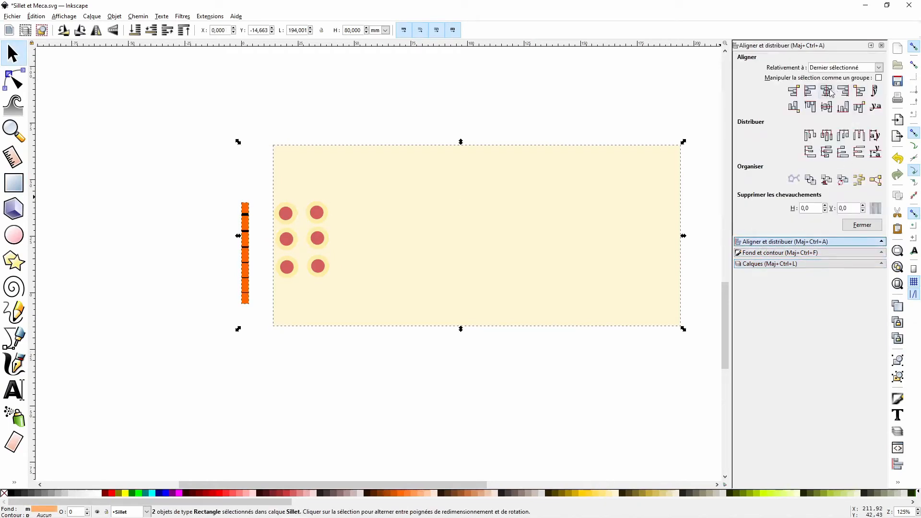
left_click(794, 91)
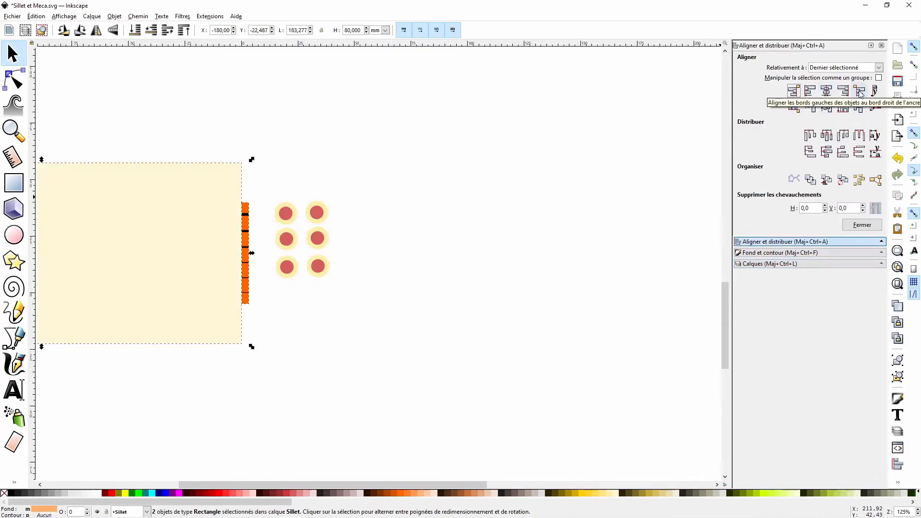
left_click(861, 93)
left_click(374, 125)
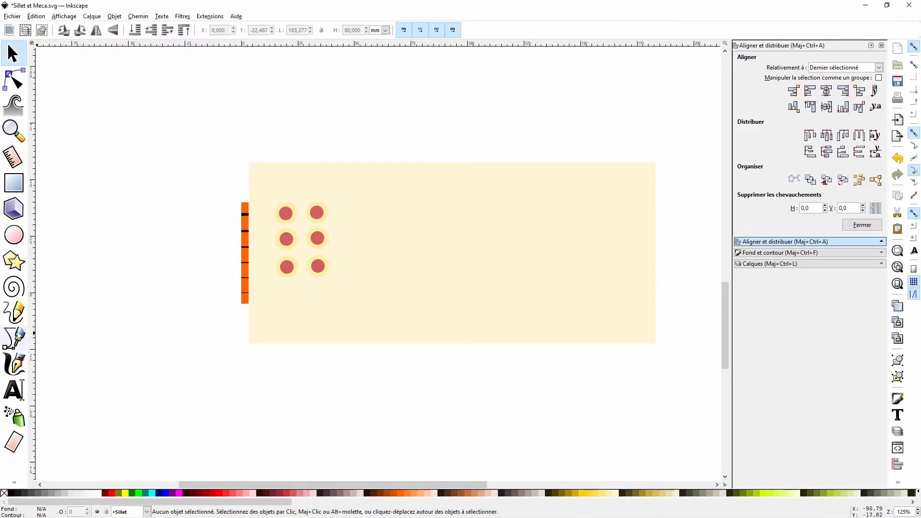
- Draw a closed six-point straight-sided headstock outline, about 176 by 69 mm, over the cream rectangle, passing through the nut's two right corners
left_click(630, 316)
left_click(898, 251)
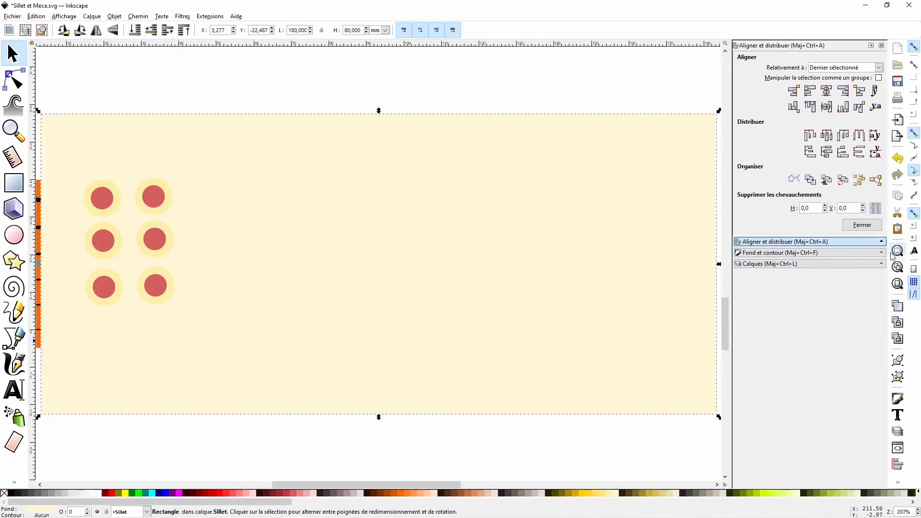
left_click(14, 339)
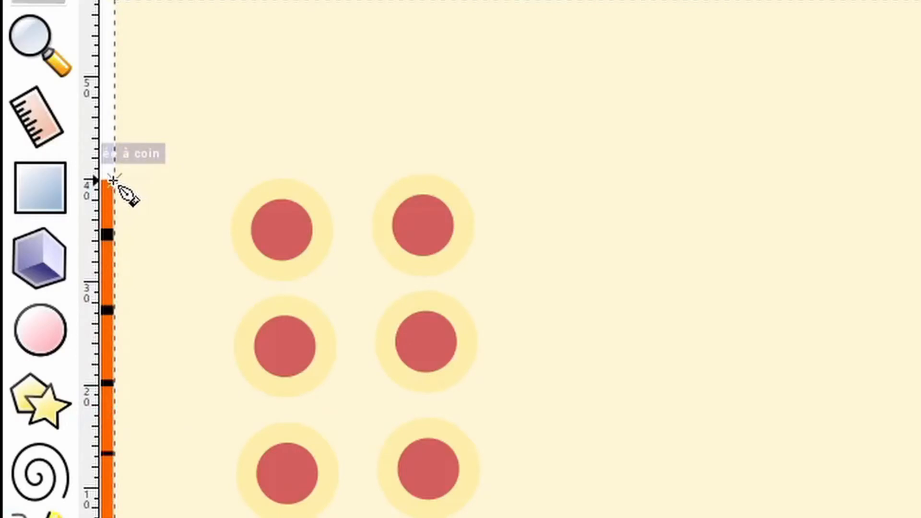
left_click(114, 181)
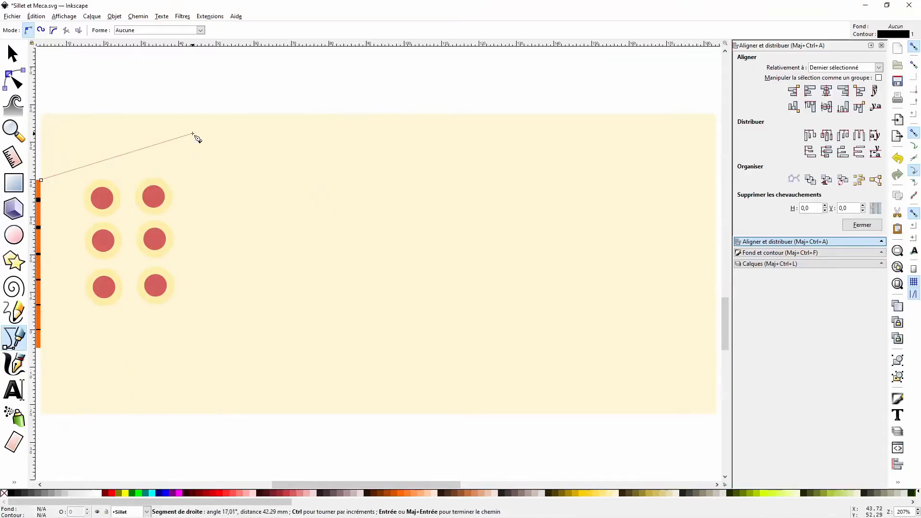
left_click(192, 134)
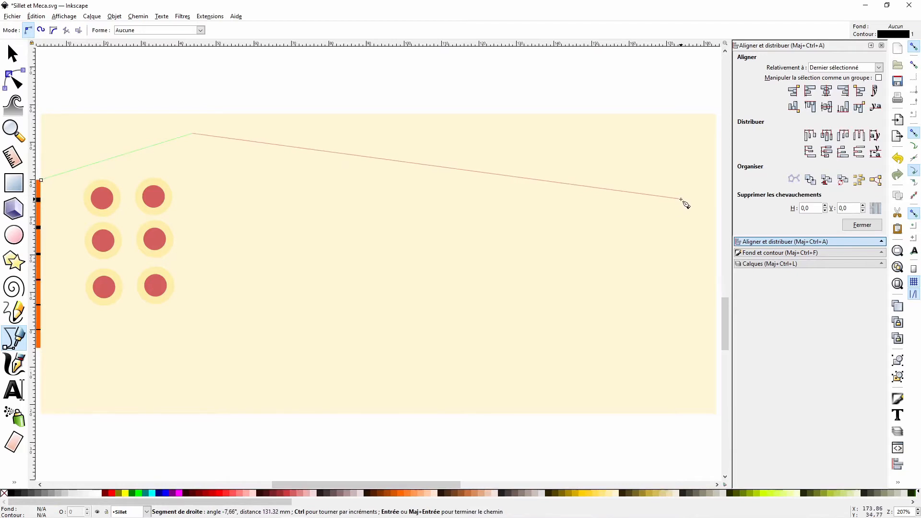
left_click(681, 198)
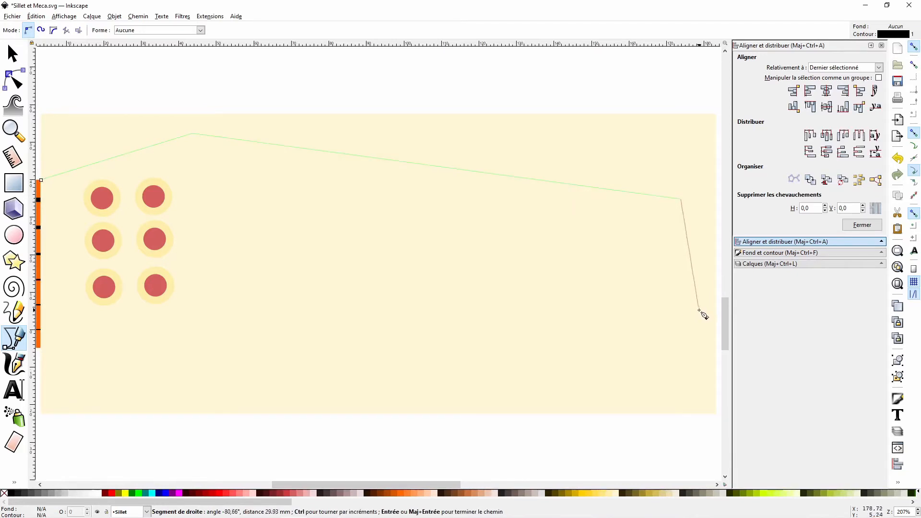
left_click(700, 309)
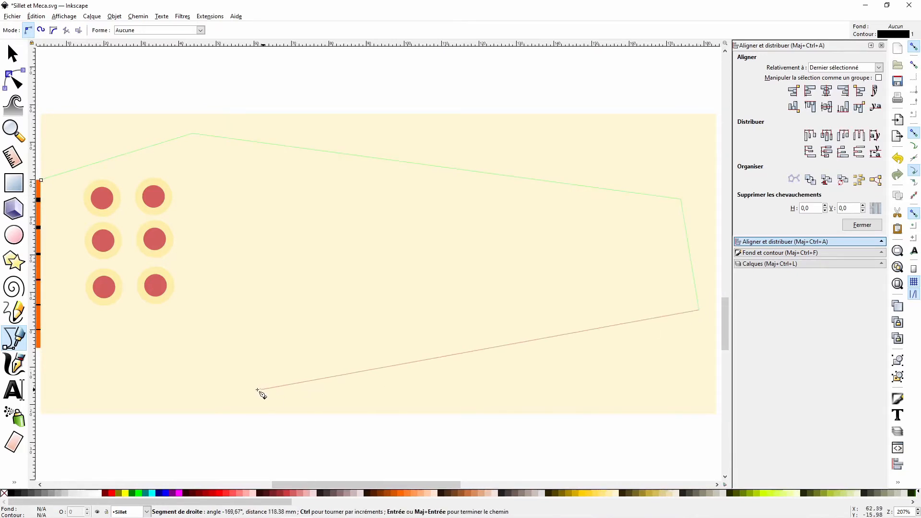
left_click(228, 391)
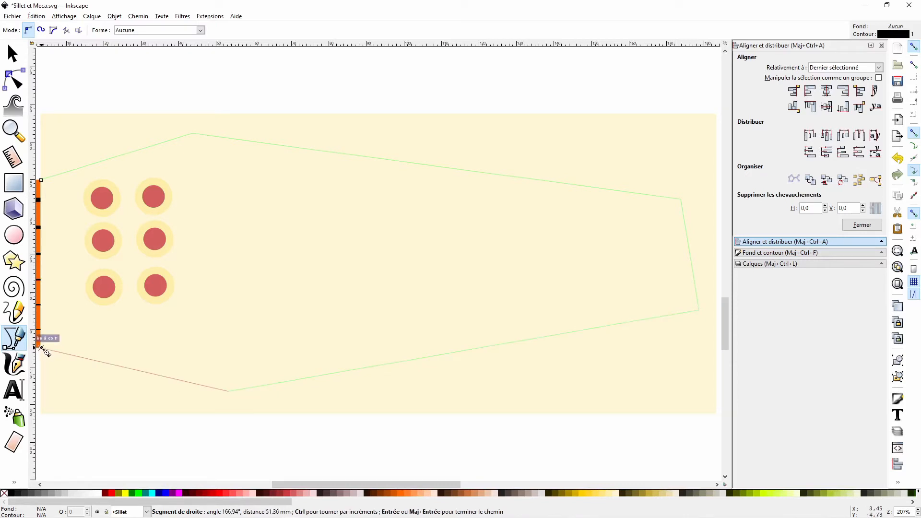
left_click(42, 349)
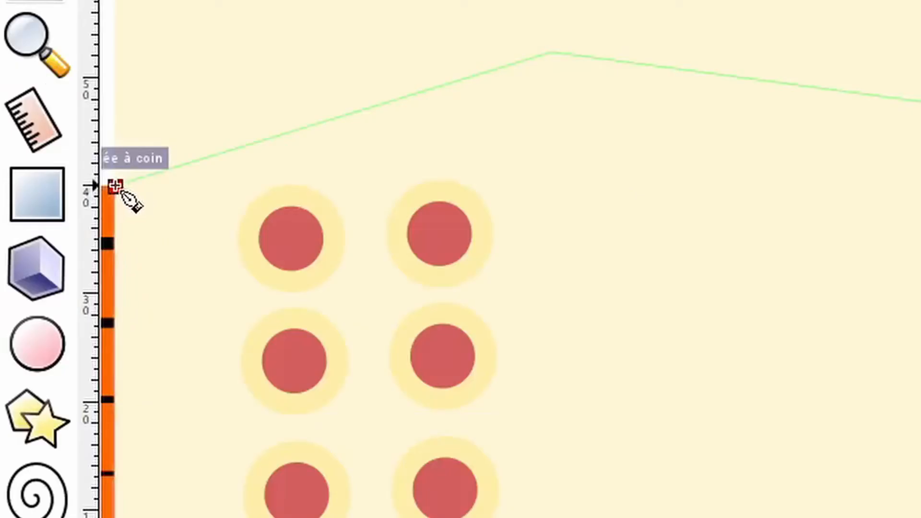
left_click(116, 186)
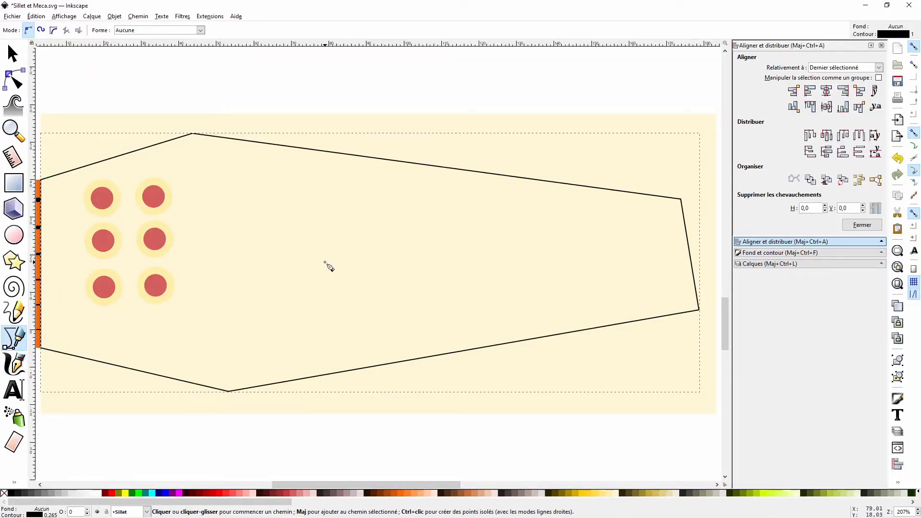
left_click(13, 54)
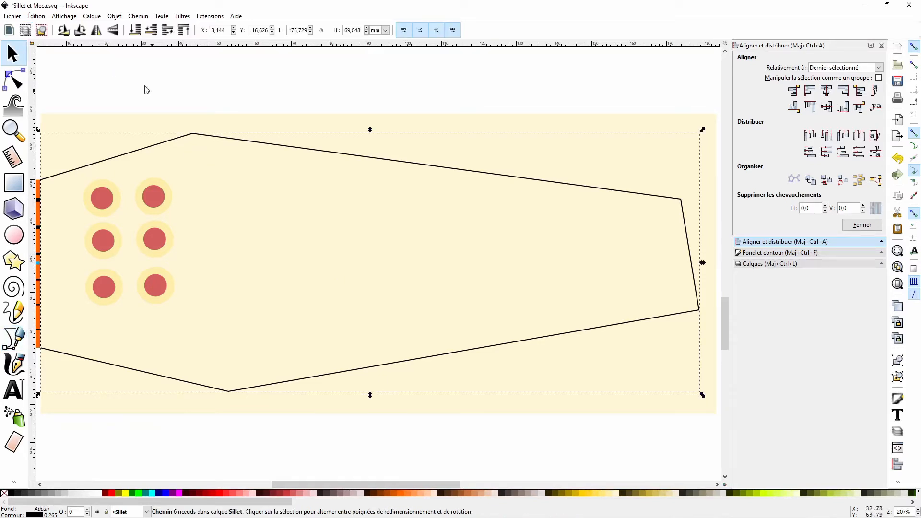
- Curve the outline's straight edges by pulling Bézier handles out of the upper peak, both tip nodes and the lower peak
left_click(19, 83)
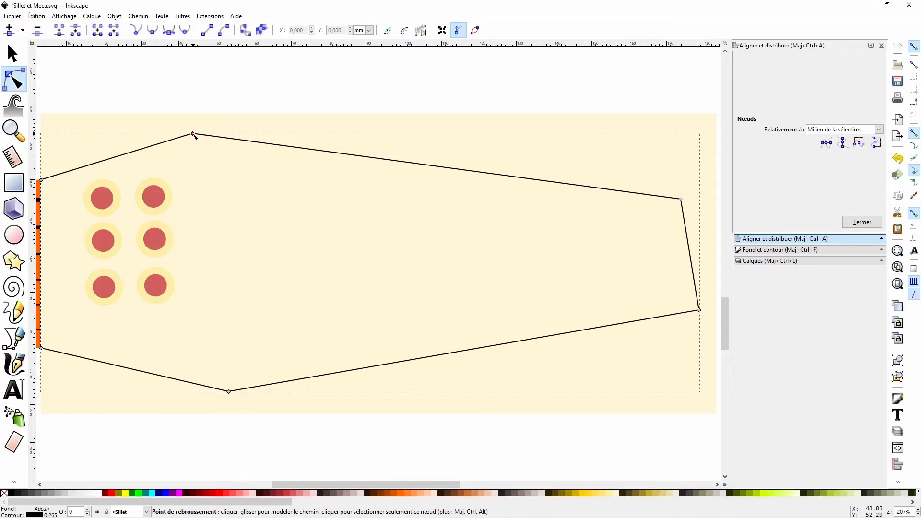
left_click_drag(195, 135, 365, 208)
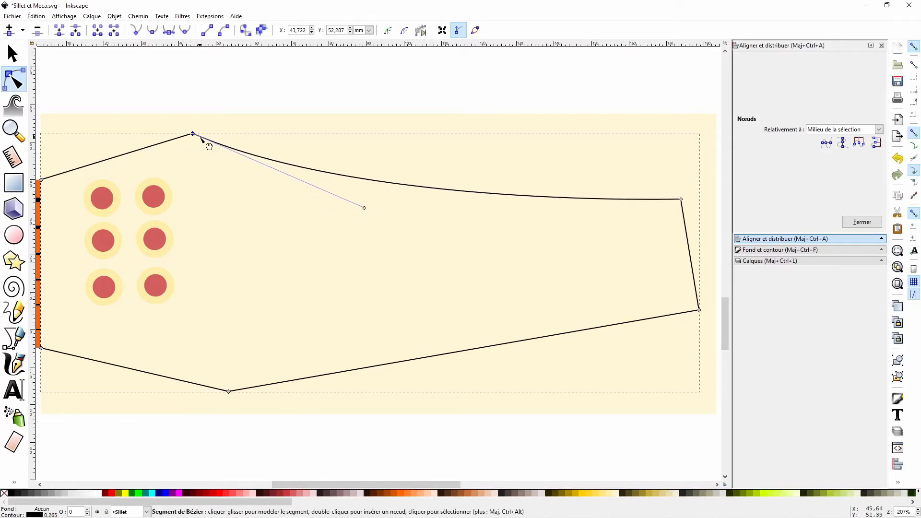
left_click_drag(194, 137, 113, 179)
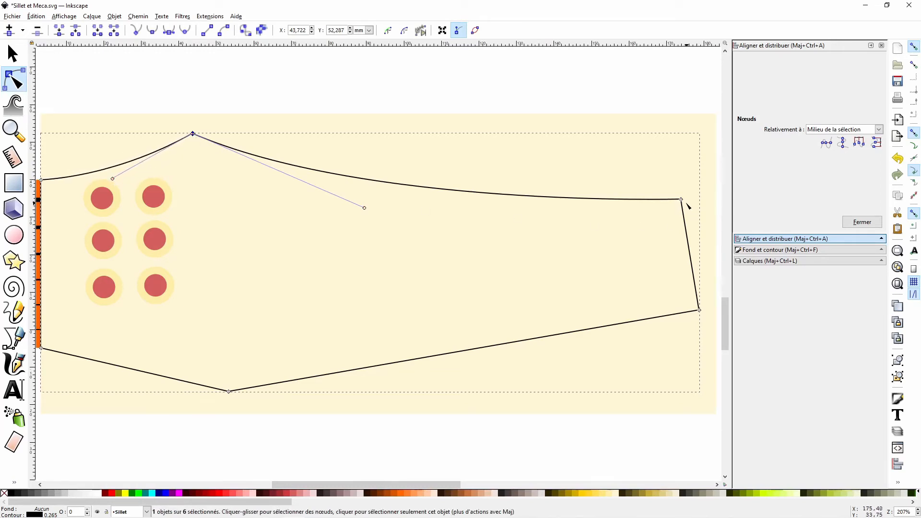
left_click_drag(683, 202, 712, 251, "shift")
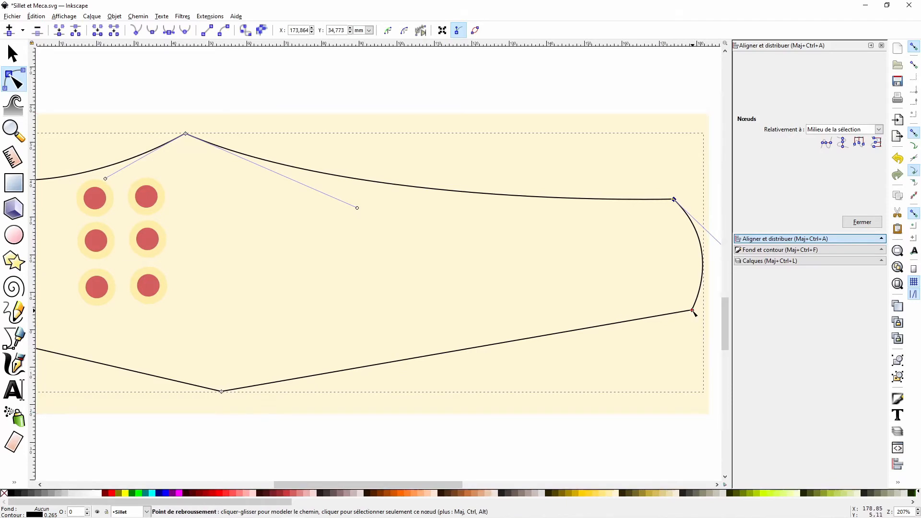
left_click_drag(695, 313, 665, 347, "shift")
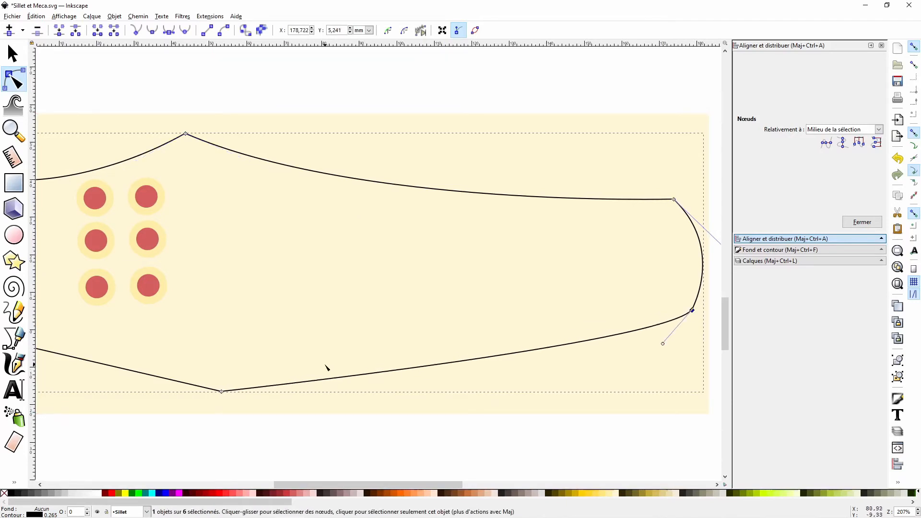
left_click_drag(344, 485, 308, 483)
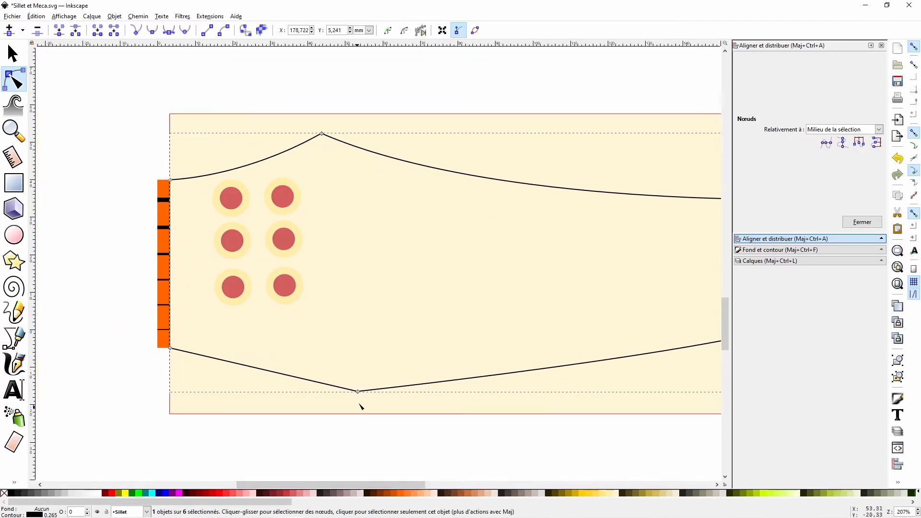
left_click_drag(358, 393, 269, 335, "shift")
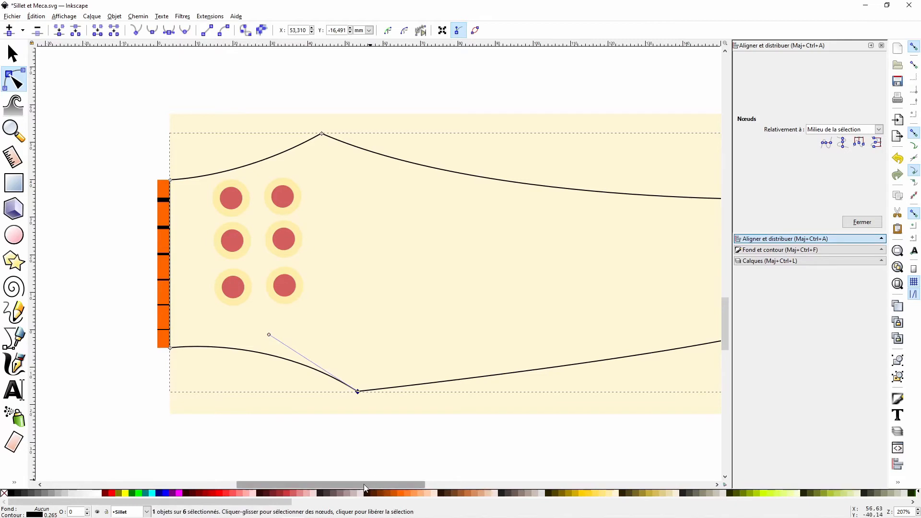
- Widen the outline by moving its upper peak node to about X 44.1, Y 55.2 mm and its lower peak node to about X 52.9, Y -19.0 mm
left_click_drag(364, 485, 398, 480)
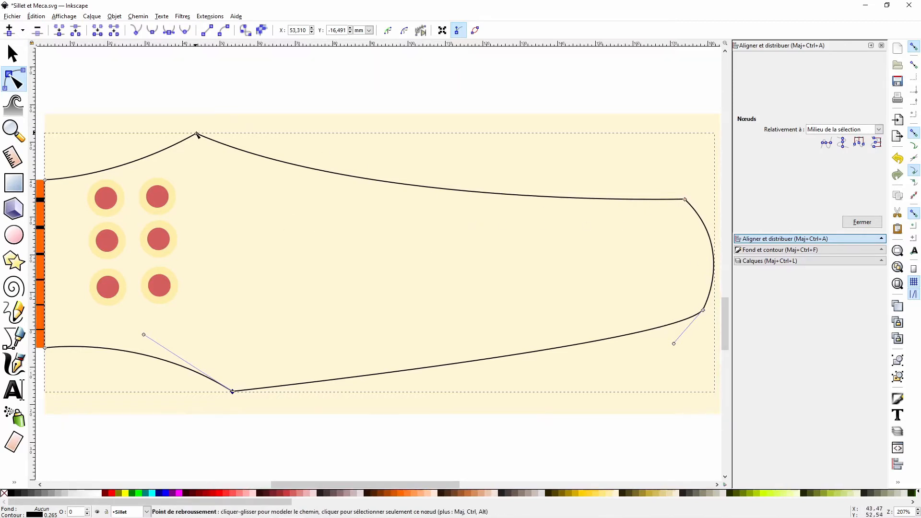
left_click_drag(196, 134, 199, 122)
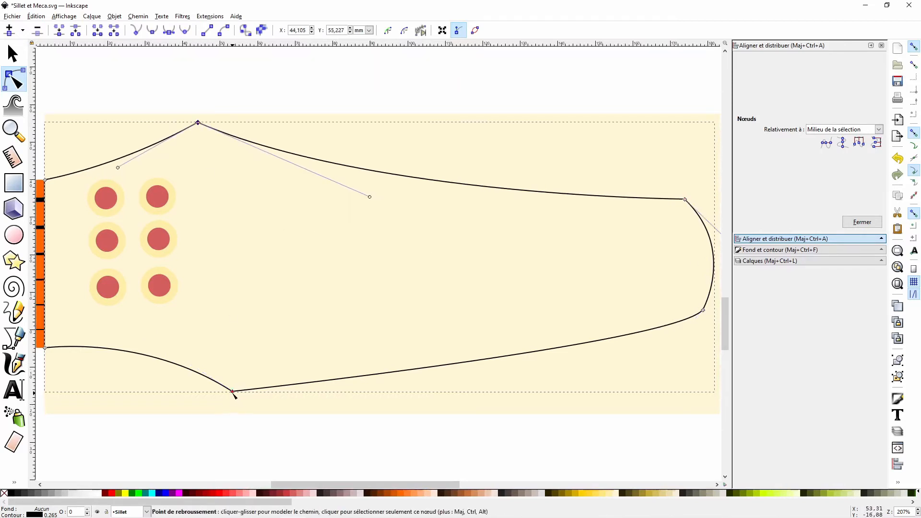
left_click_drag(233, 392, 232, 402)
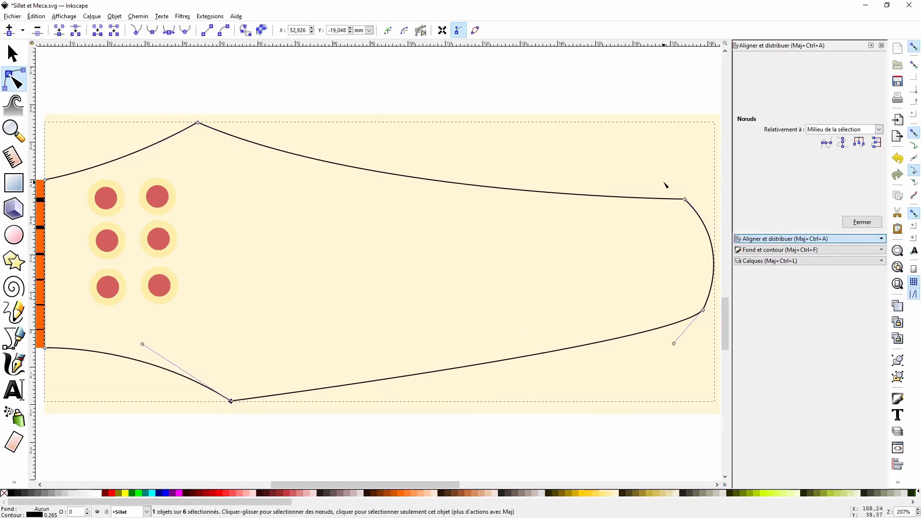
- Shift the outline's two tip nodes together slightly toward the nut, then leave node editing
left_click_drag(665, 184, 595, 313)
left_click_drag(441, 486, 411, 484)
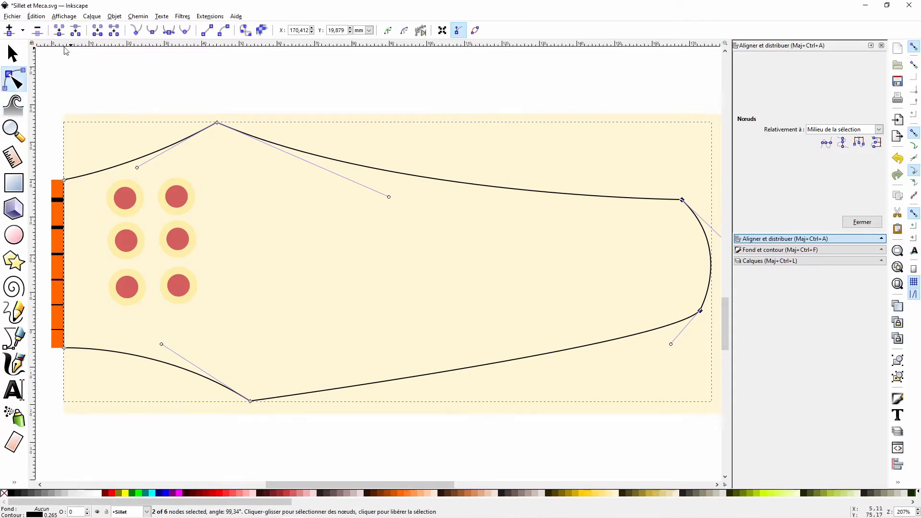
left_click(13, 54)
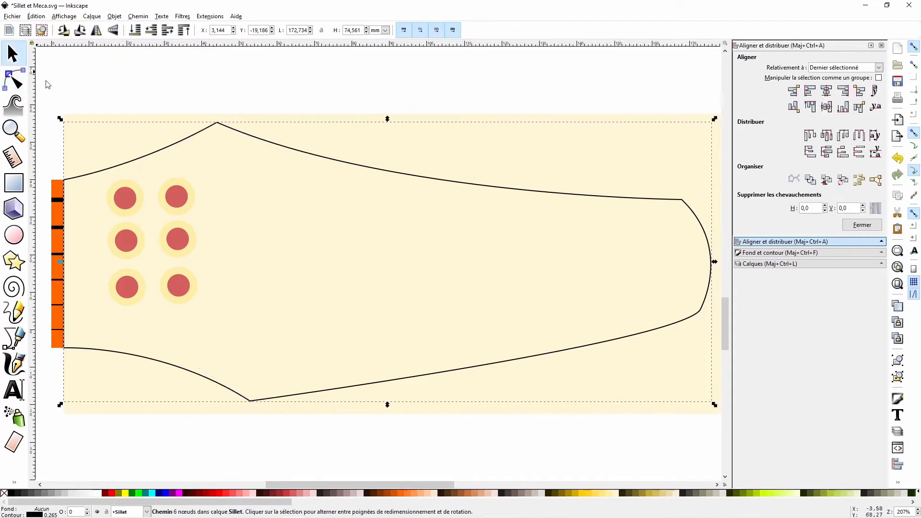
- Spread the six tuning machine circle groups inside the outline, three along its upper edge and three along its lower edge, and deselect
left_click(133, 202)
left_click_drag(135, 201, 276, 199)
left_click_drag(184, 191, 427, 221)
left_click_drag(186, 237, 598, 232)
left_click_drag(187, 286, 591, 304)
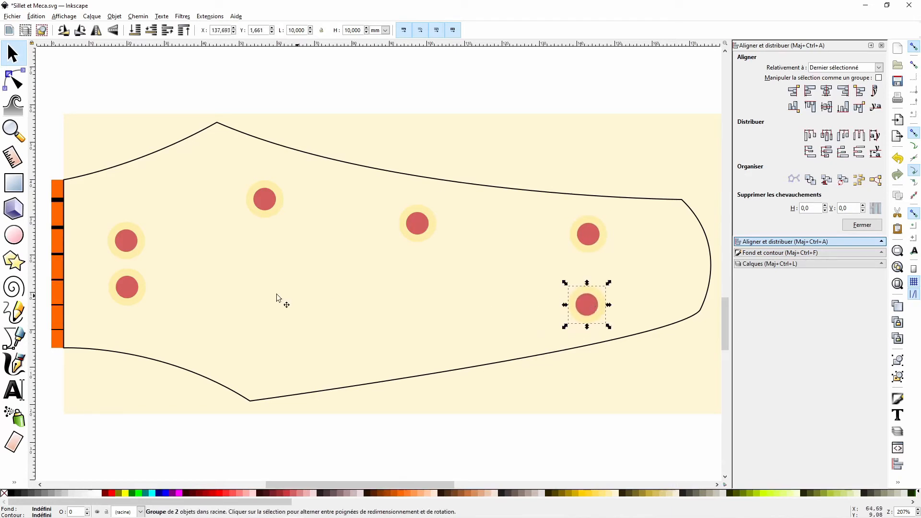
left_click_drag(144, 290, 448, 336)
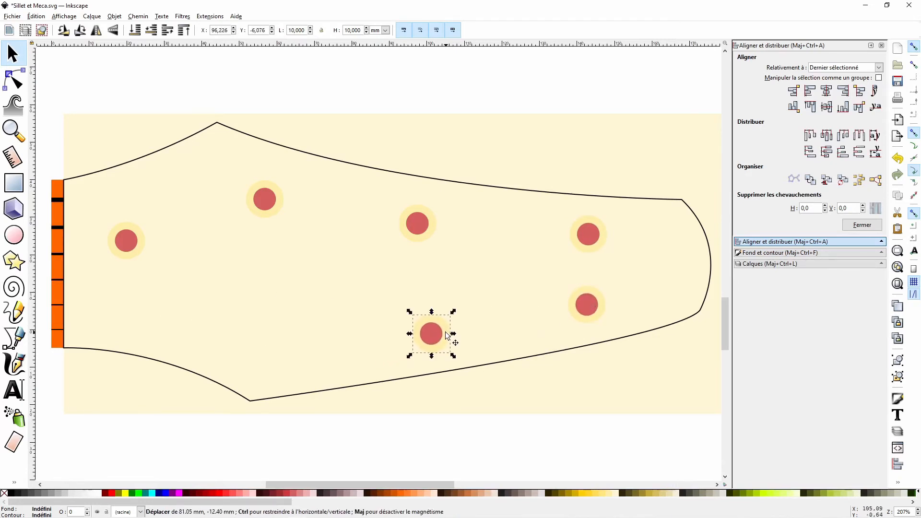
left_click_drag(128, 249, 290, 356)
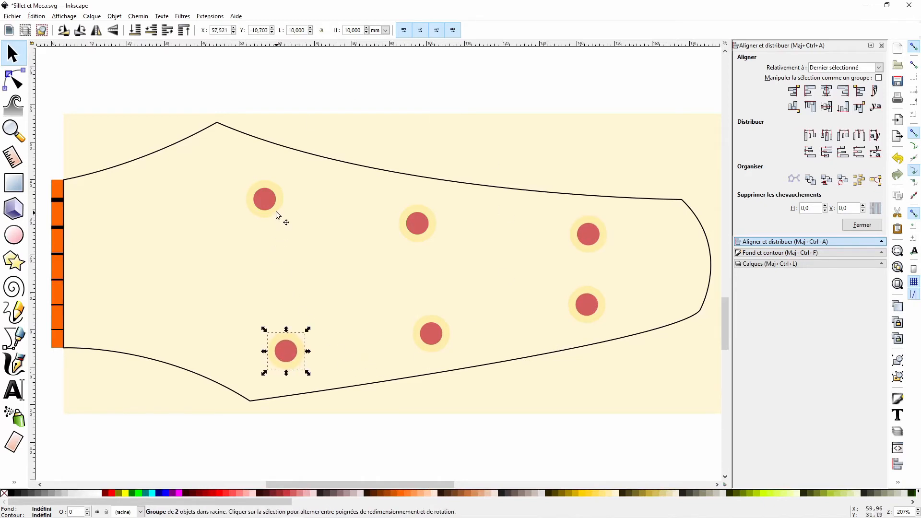
left_click_drag(270, 201, 267, 197)
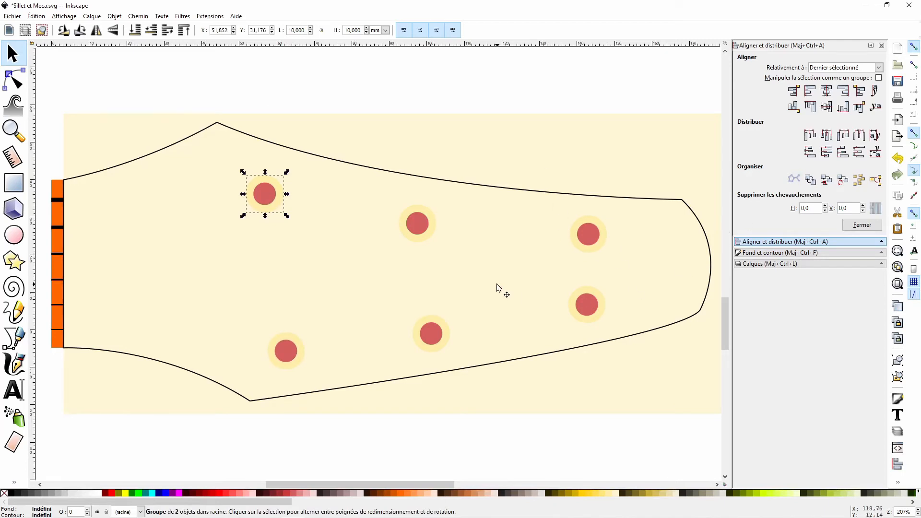
left_click(515, 100)
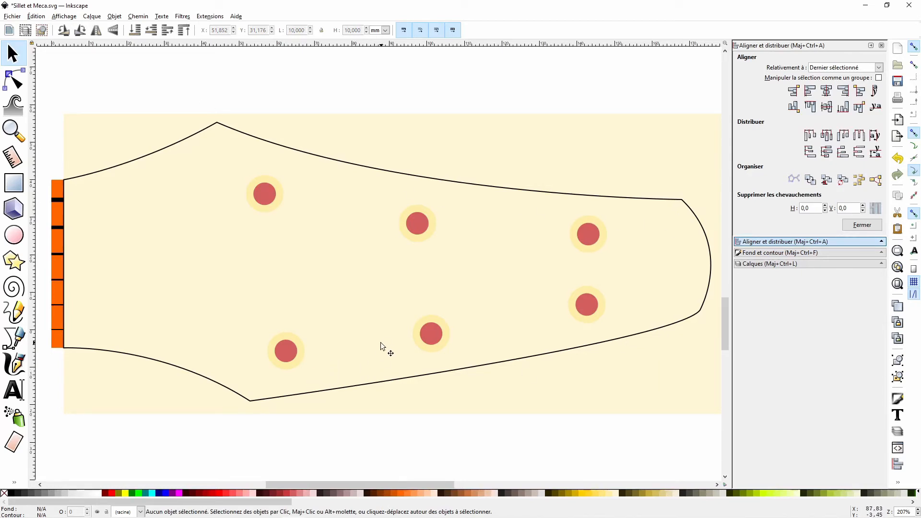
- Save the drawing under the new name Sillet et Meca Cadre.svg
left_click(13, 16)
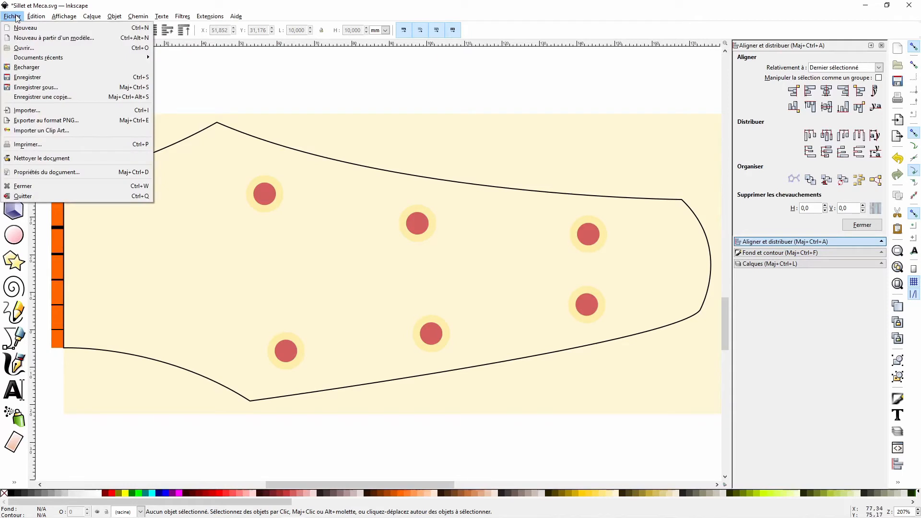
left_click(36, 87)
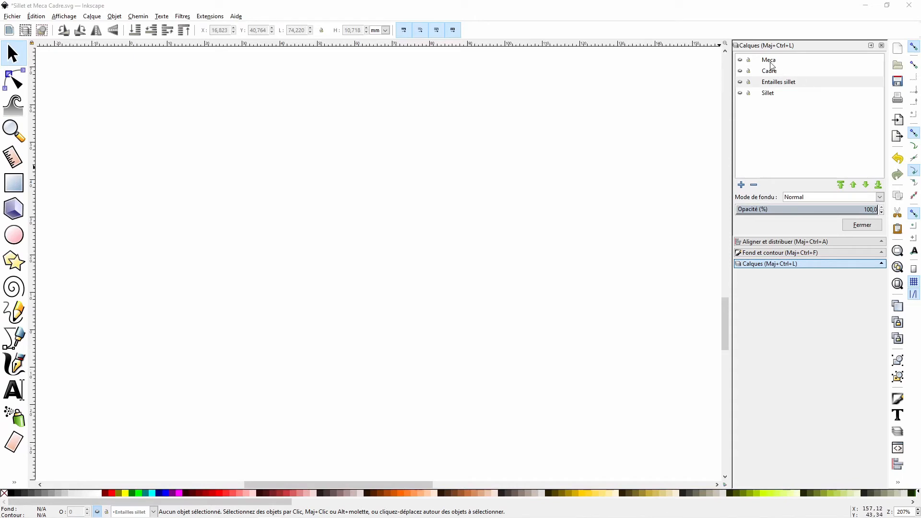
- Show and hide the Meca, Cadre and Sillet layers one by one to check their contents, and show the Entailles sillet layer
left_click(742, 61)
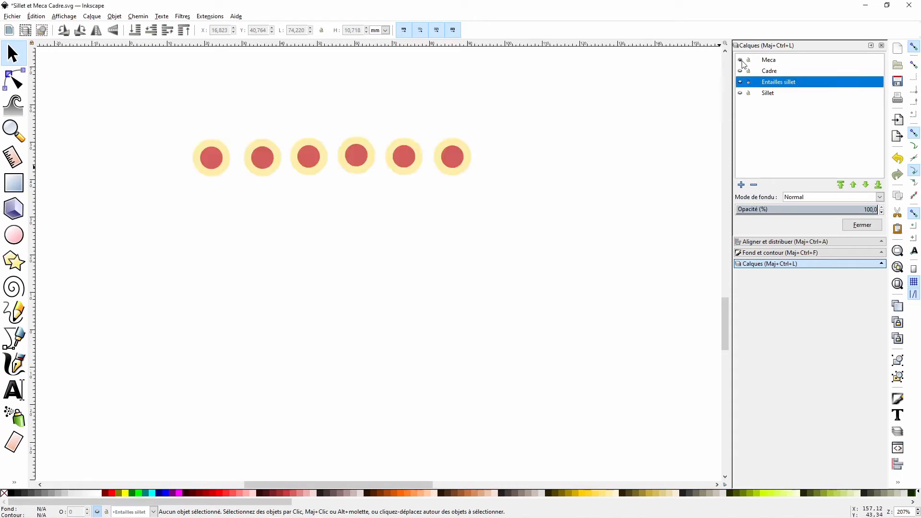
left_click(742, 61)
left_click(742, 72)
left_click(742, 71)
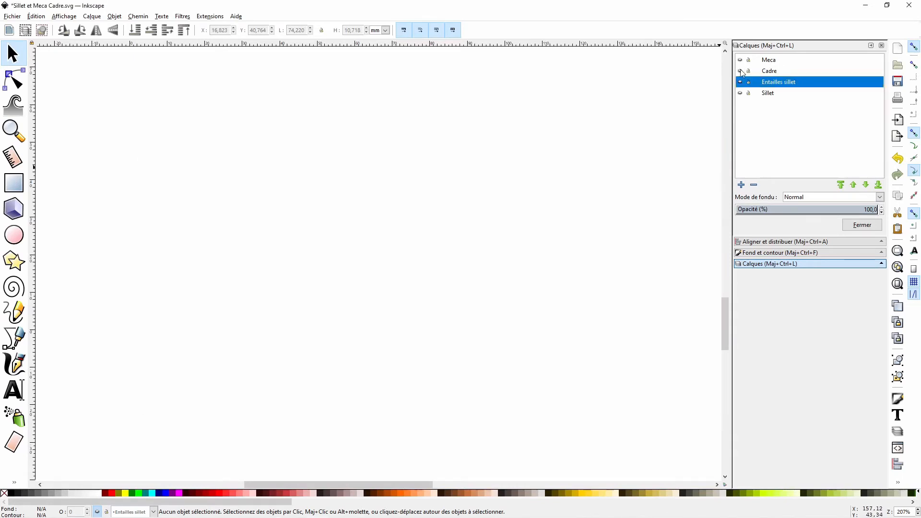
left_click(742, 94)
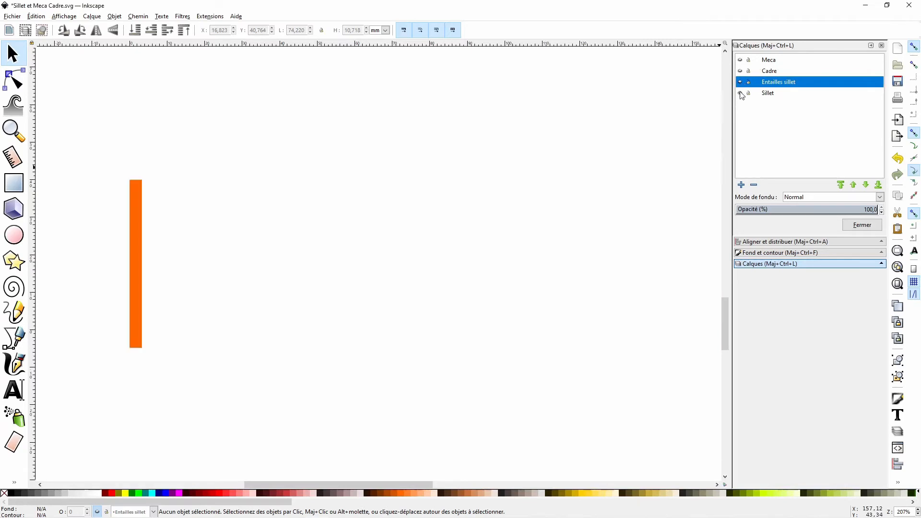
left_click(742, 94)
left_click(741, 83)
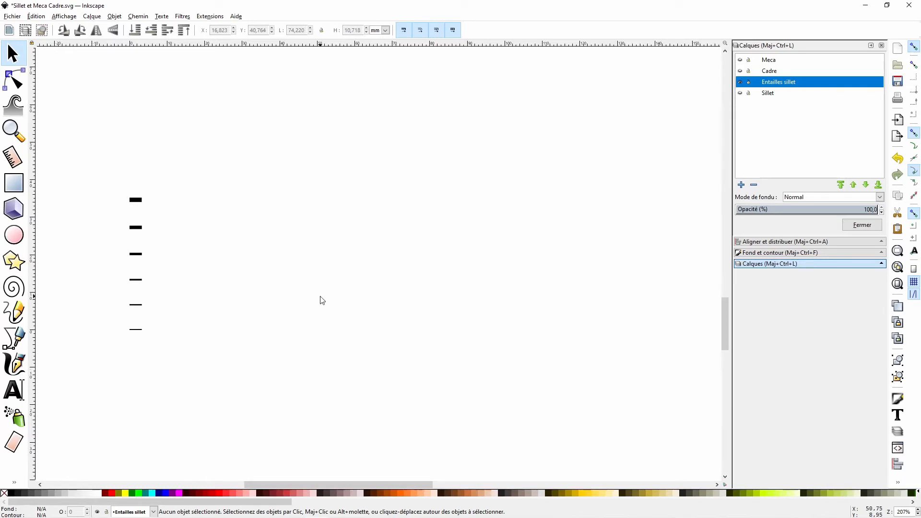
- Switch to the Photos app to view the reference drawing tele humbucker.jpg
mouse_move(379, 517)
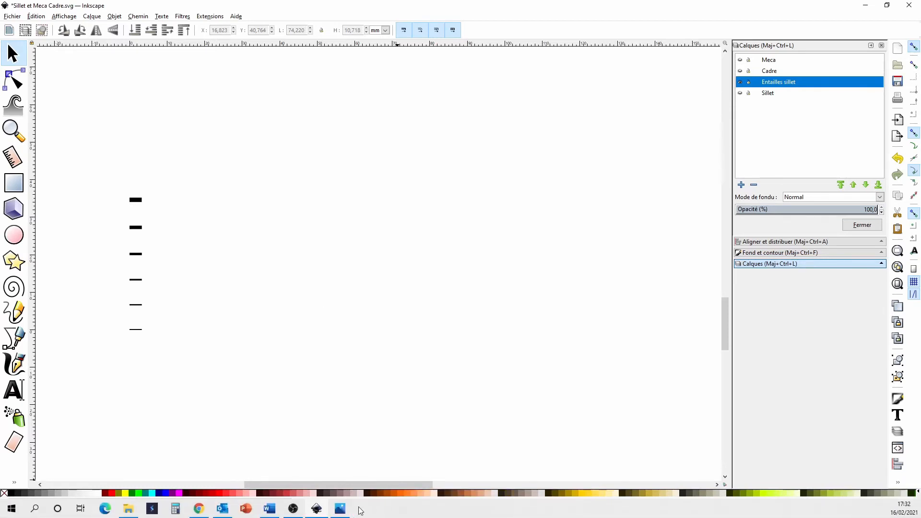
left_click(342, 510)
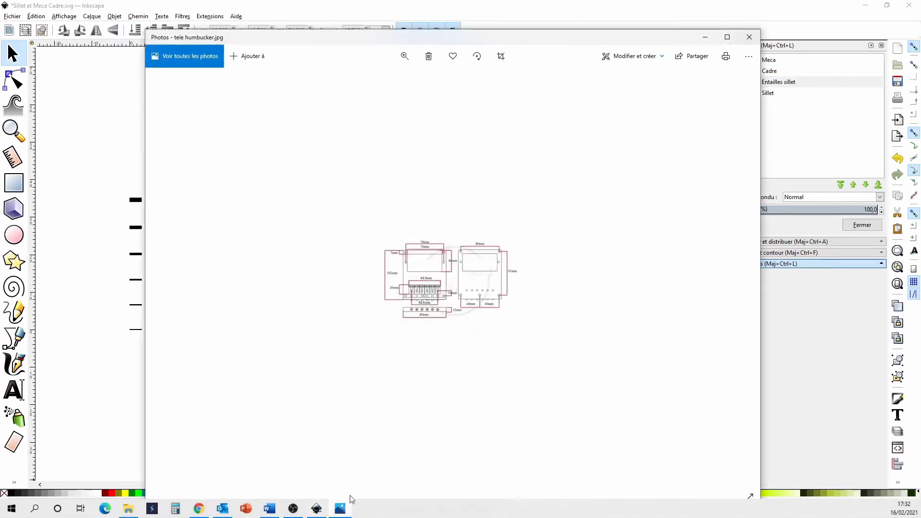
- Enlarge the reference drawing to examine the bridge's string spacing dimensions, and close it
left_click(405, 54)
left_click_drag(362, 83, 432, 88)
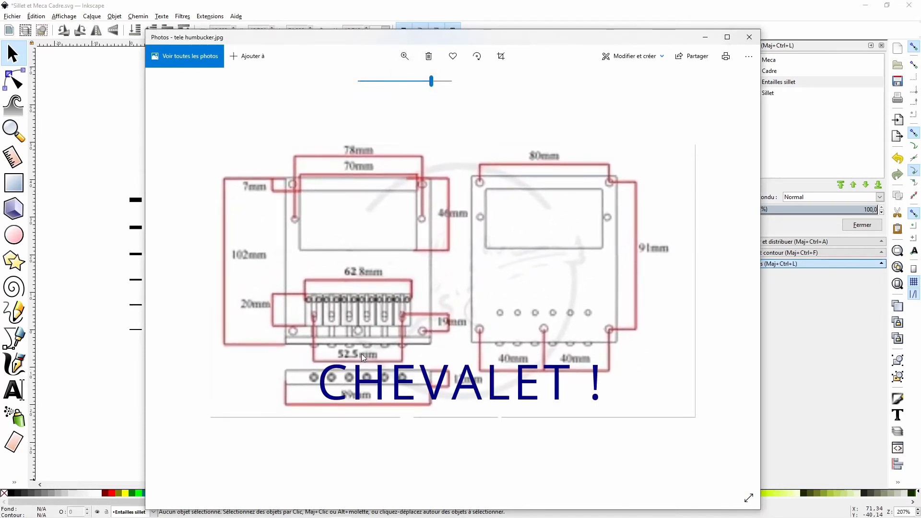
left_click(750, 37)
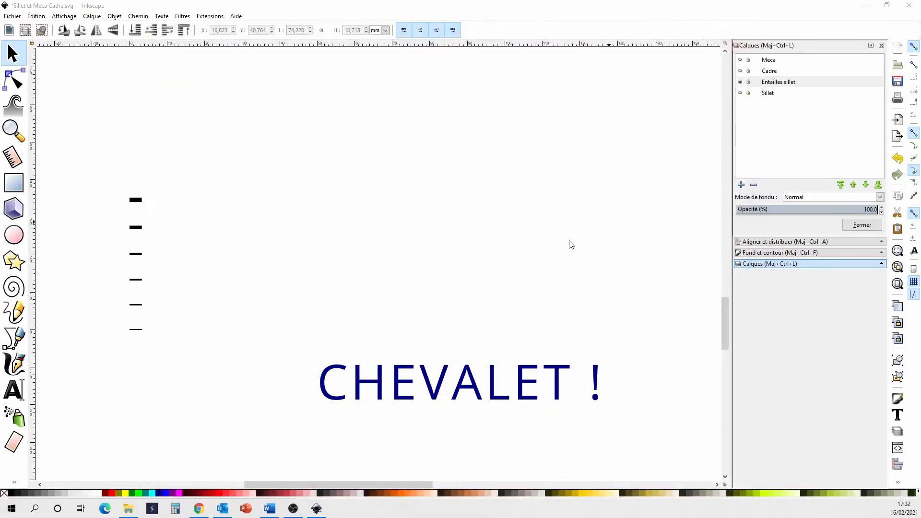
- Duplicate the group of six nut slots, move the copy horizontally to X about -11.6 mm, and ungroup it
left_click_drag(107, 181, 171, 354)
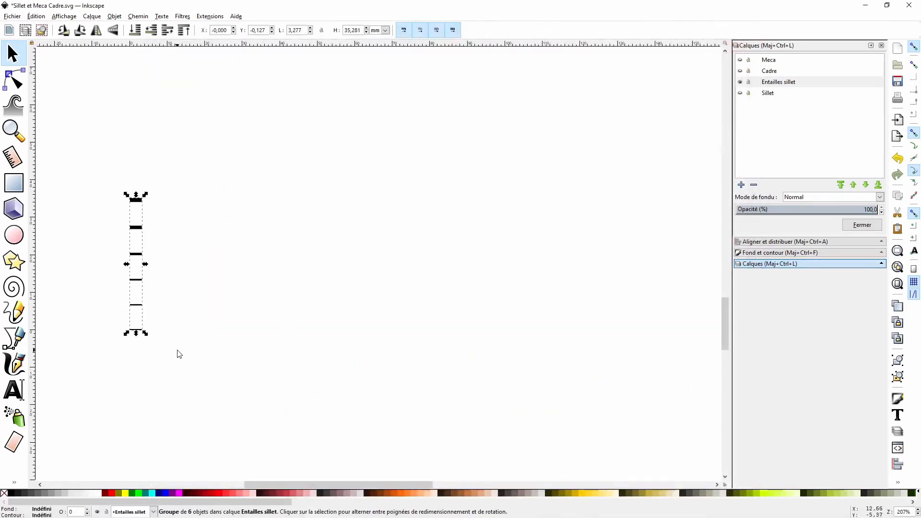
right_click(139, 204)
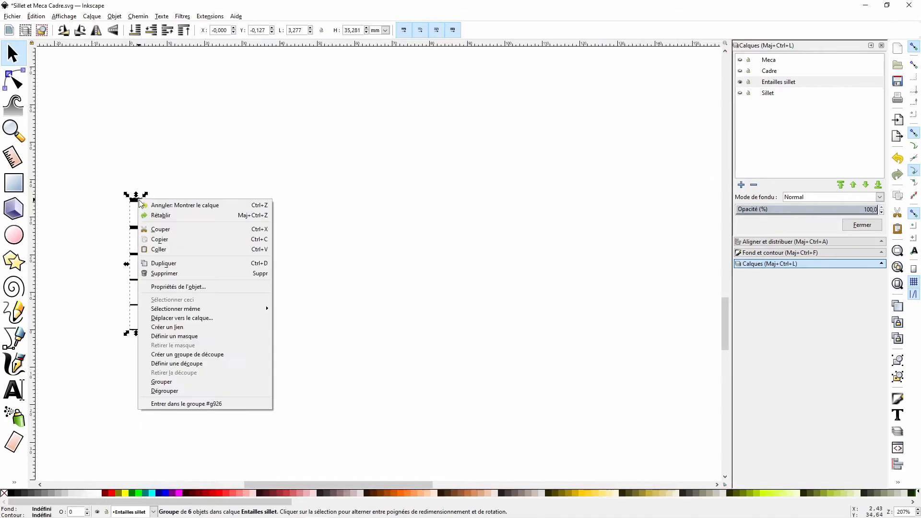
left_click(156, 261)
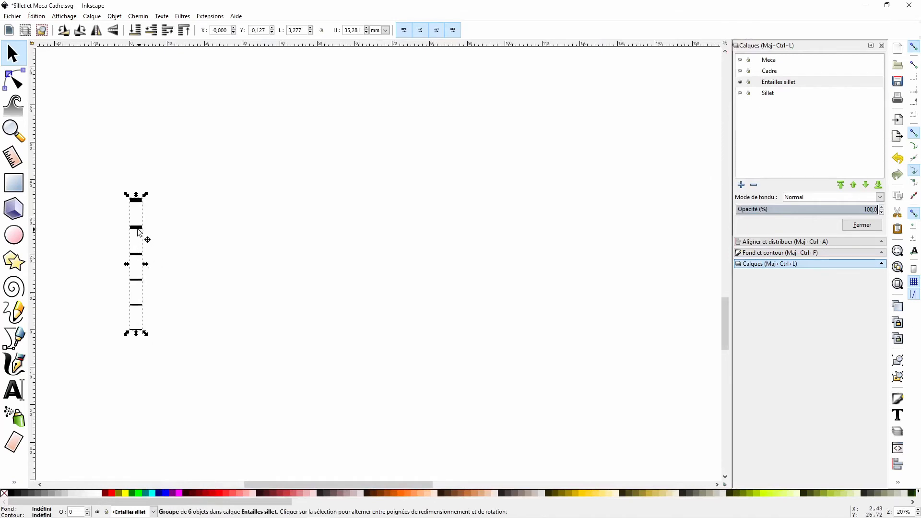
left_click_drag(138, 224, 94, 225)
scroll(283, 485, "left", 1)
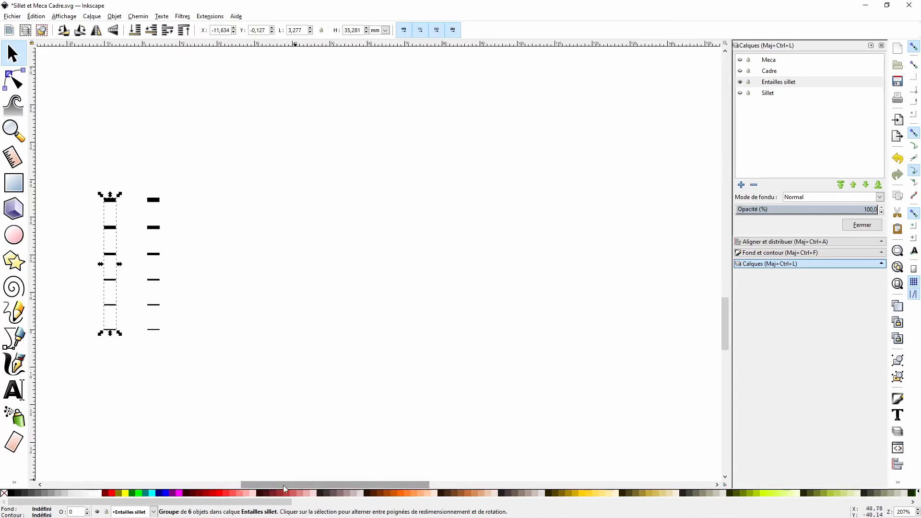
left_click_drag(283, 485, 243, 480)
scroll(333, 382, "up", 2)
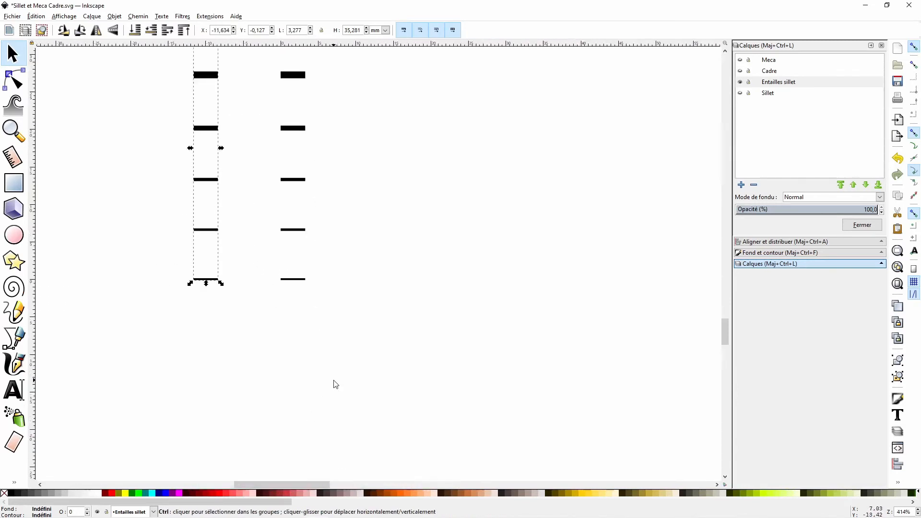
scroll(726, 330, "up", 5)
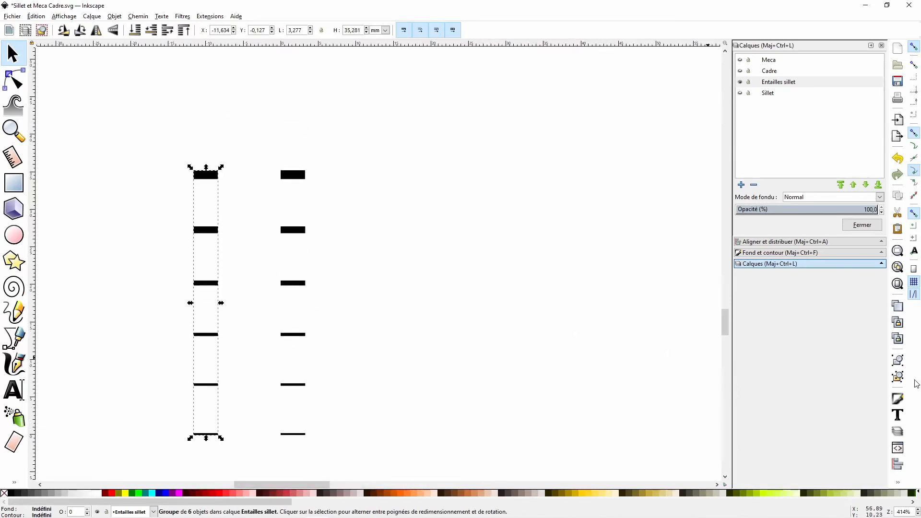
left_click(551, 319)
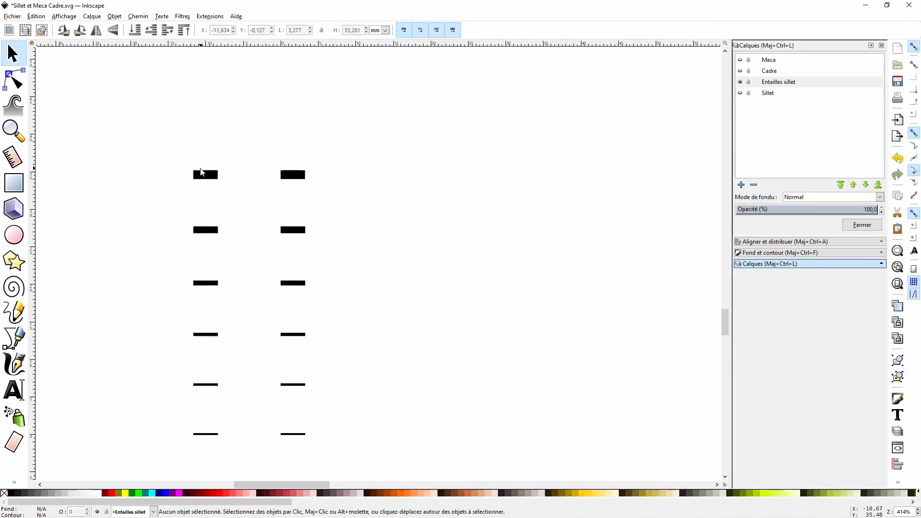
- Set the vertical position of the copy's uppermost slot to 52,5-(1,168/2) mm
left_click(202, 172)
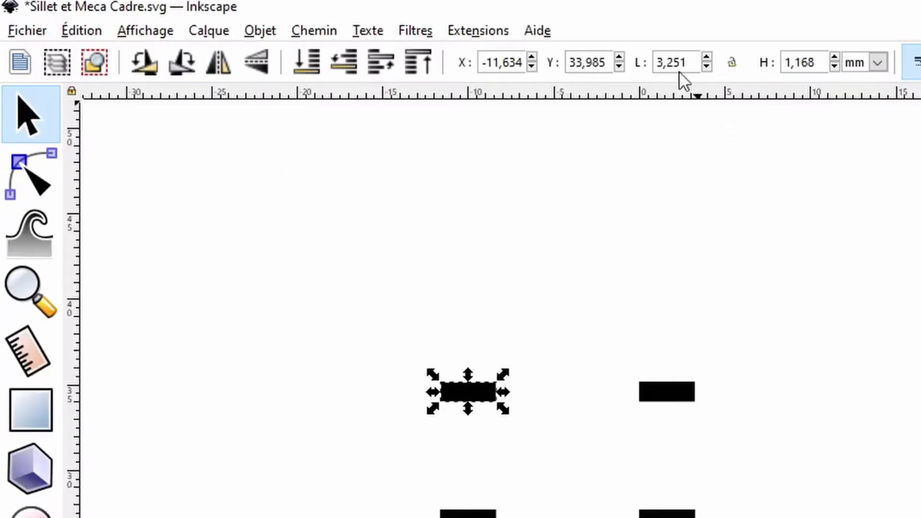
double_click(265, 30)
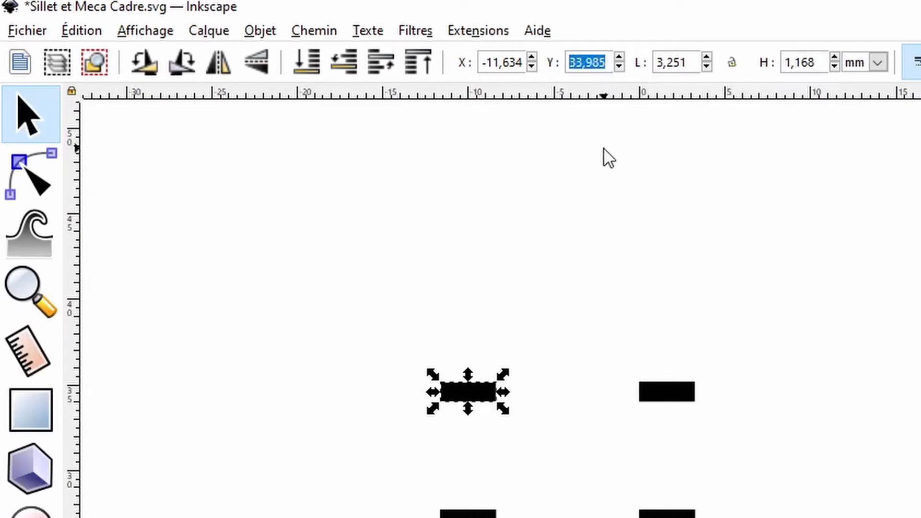
type("52")
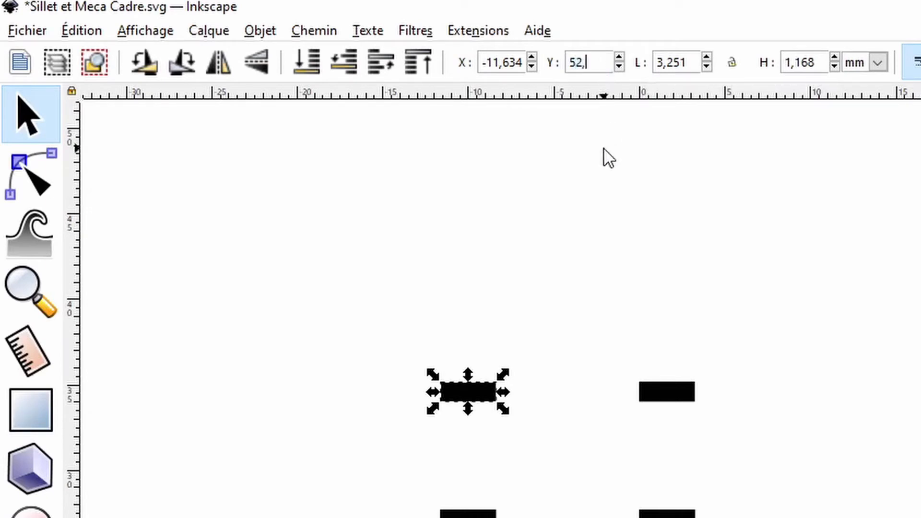
type(",5-(1,")
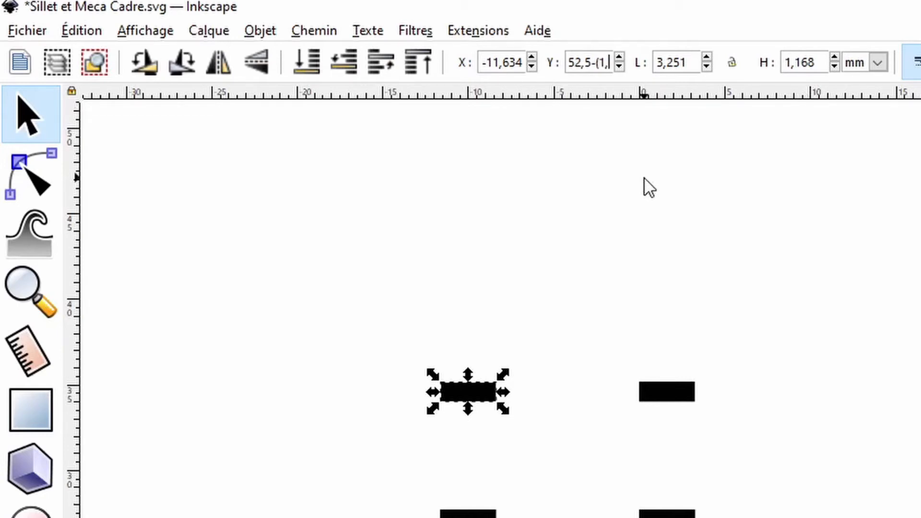
type("168/2")
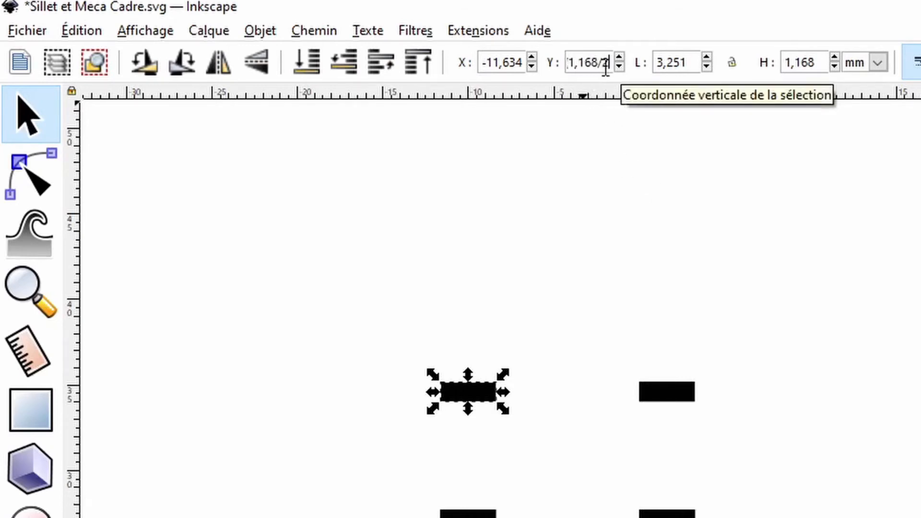
type(")")
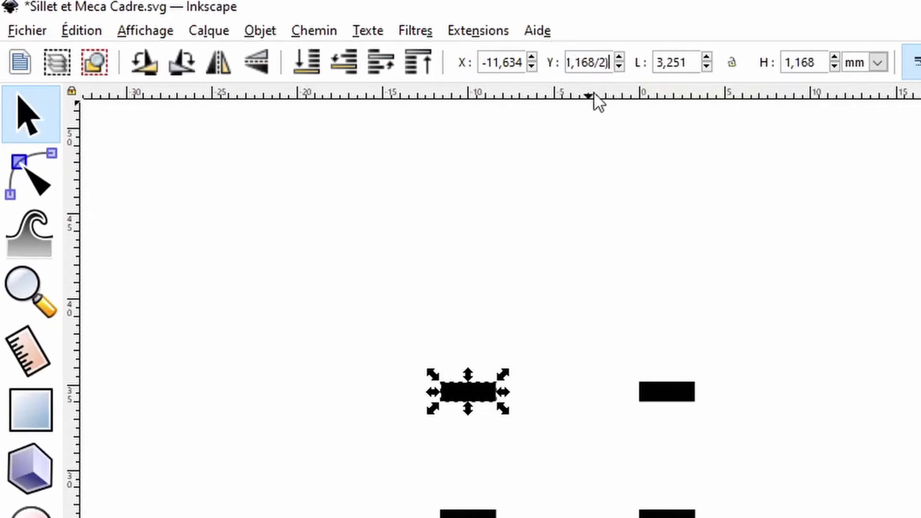
key("Return")
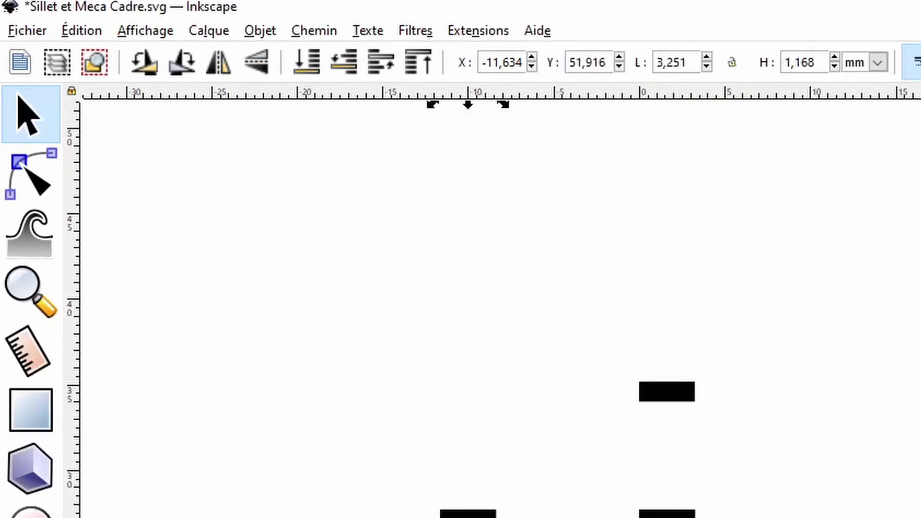
scroll(501, 308, "up", 5)
scroll(500, 308, "down", 4)
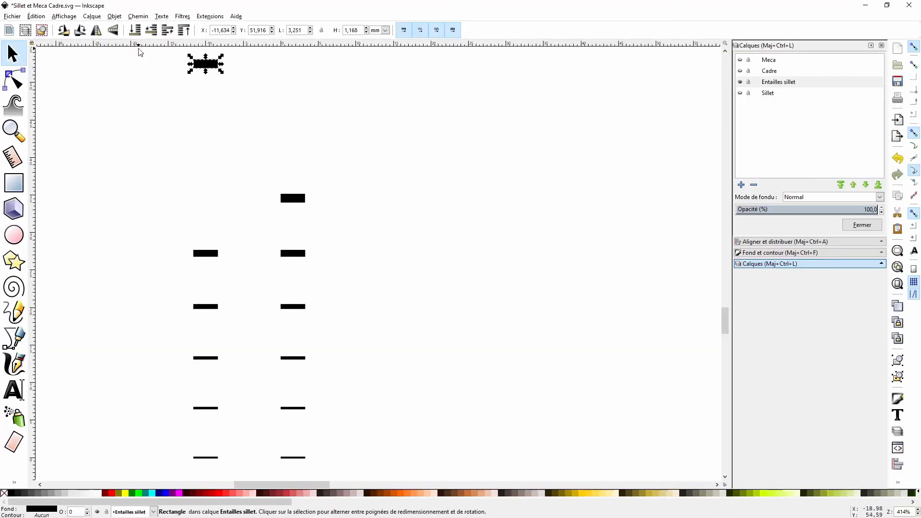
- Distribute the six copied slots vertically with equal gaps between them and group them
left_click_drag(138, 48, 249, 468)
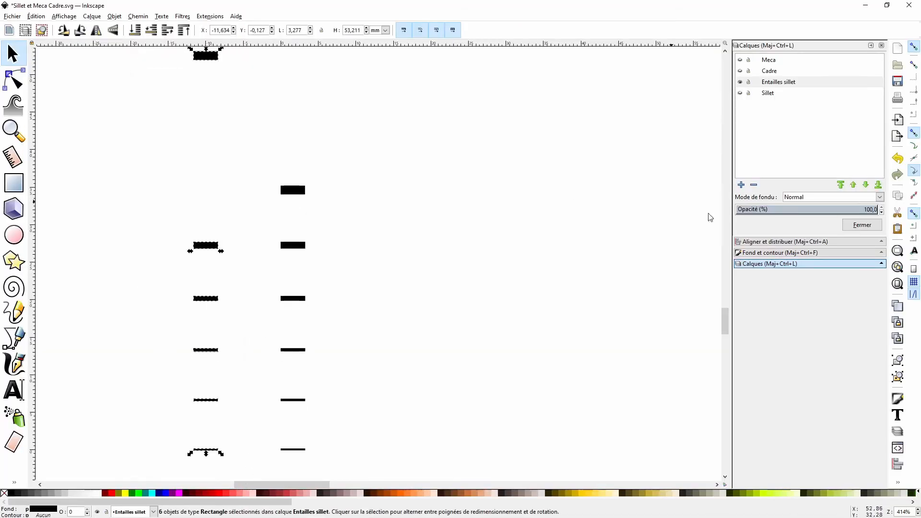
left_click(768, 252)
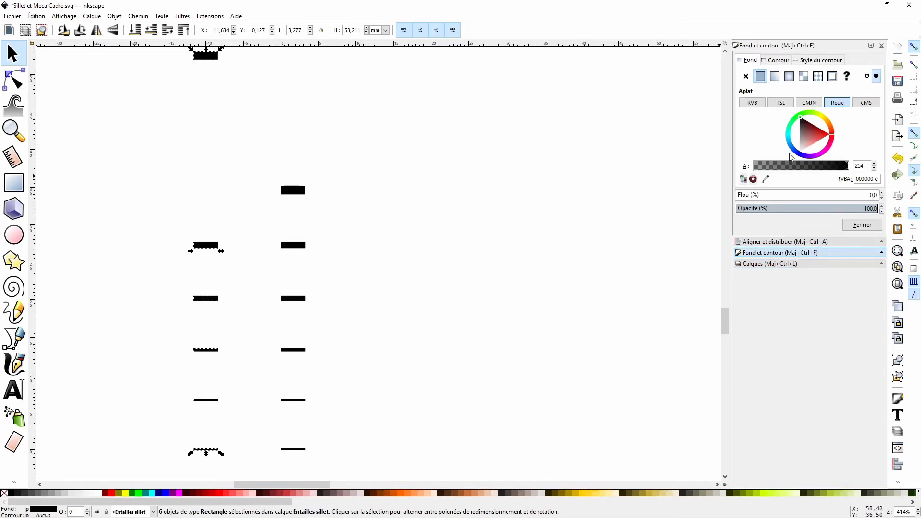
left_click(782, 242)
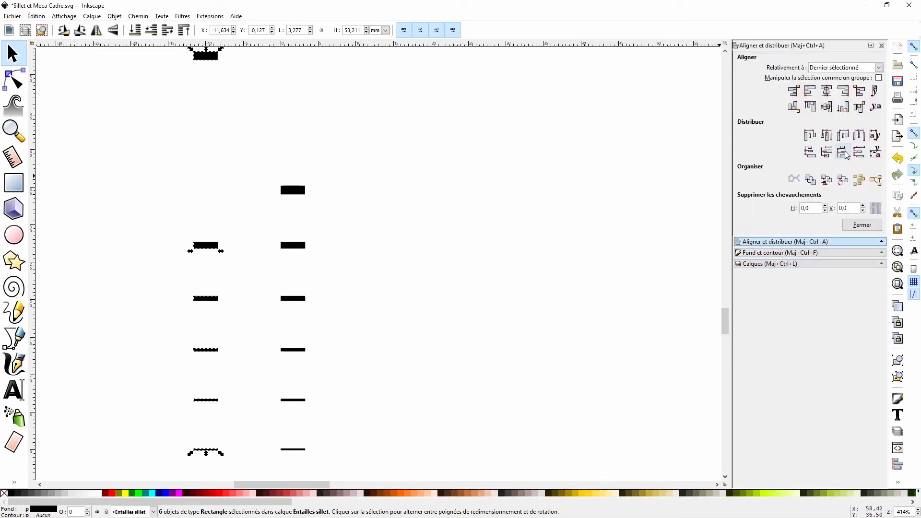
left_click(861, 152)
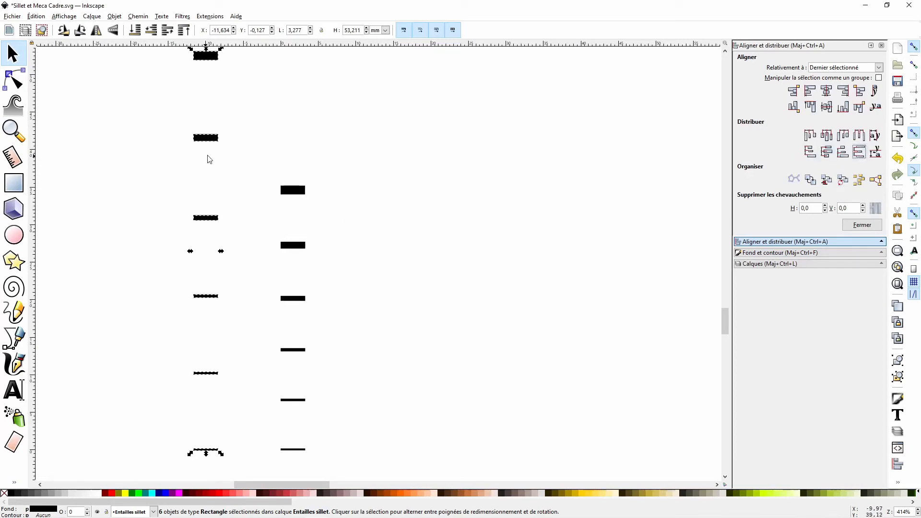
left_click(413, 315)
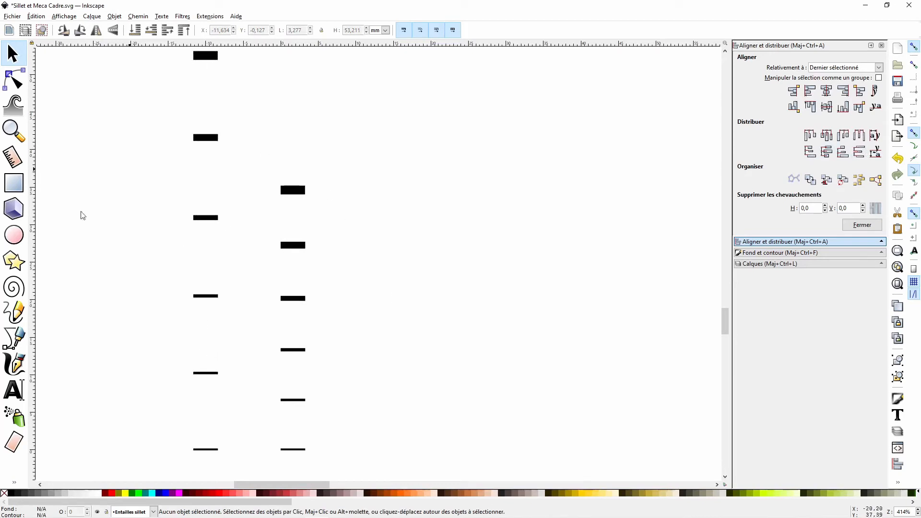
key("ctrl+a")
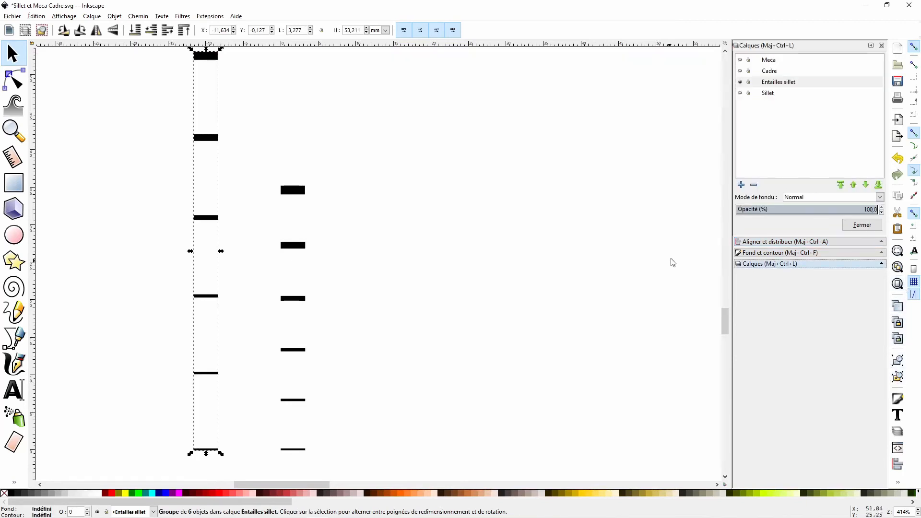
- Add a layer named Diapason above the current layer
left_click(742, 186)
type("Diapason")
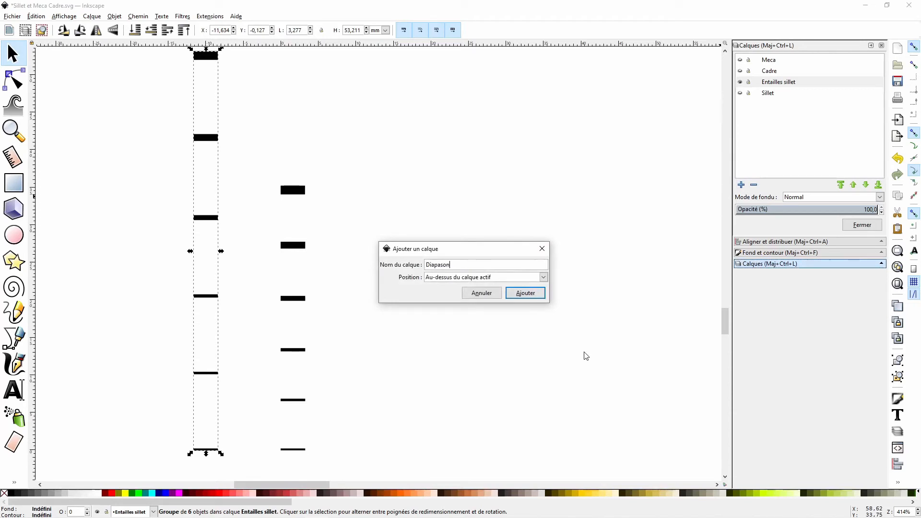
key("Return")
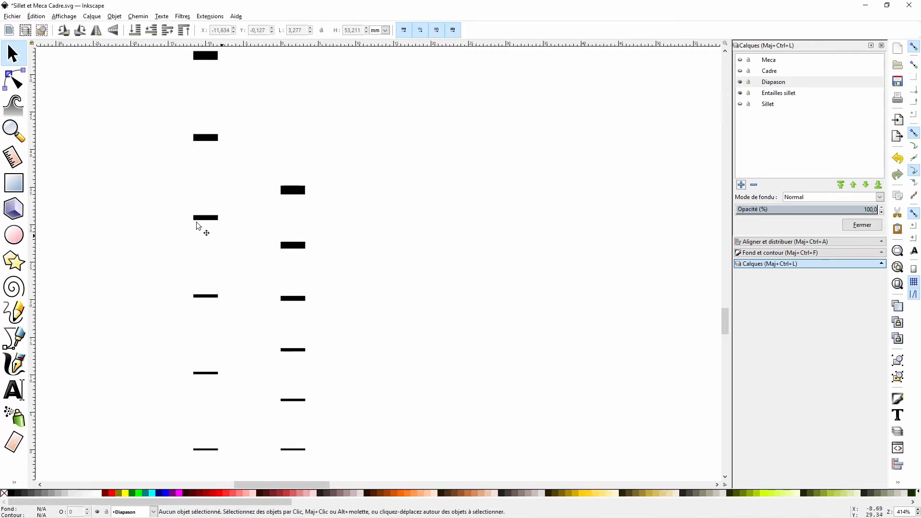
- Draw a rectangle about 6 mm high beside the slots, set its width to 25,5 in and fill it light orange
left_click(14, 183)
left_click_drag(367, 255, 630, 301)
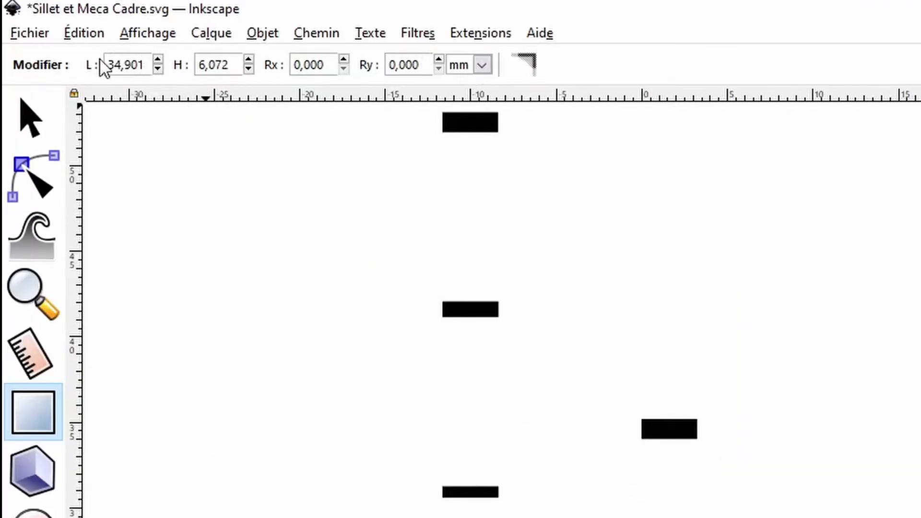
left_click(482, 65)
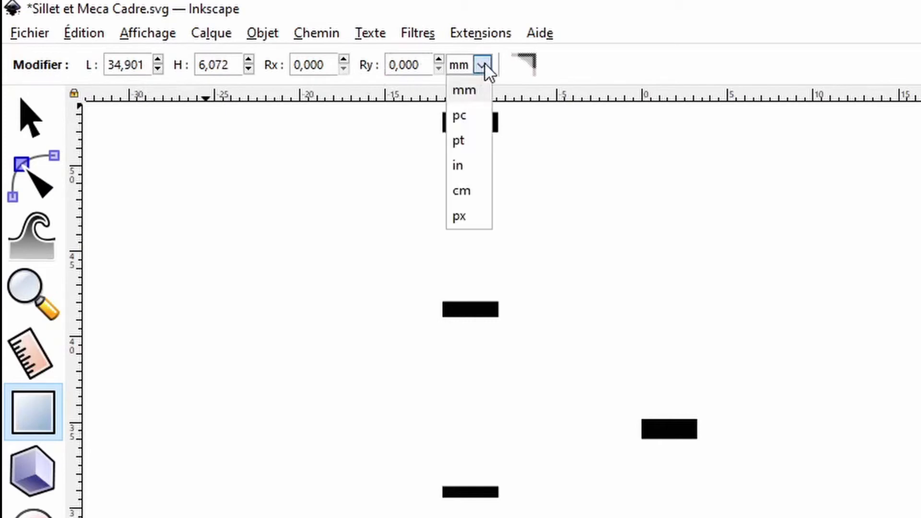
left_click(473, 164)
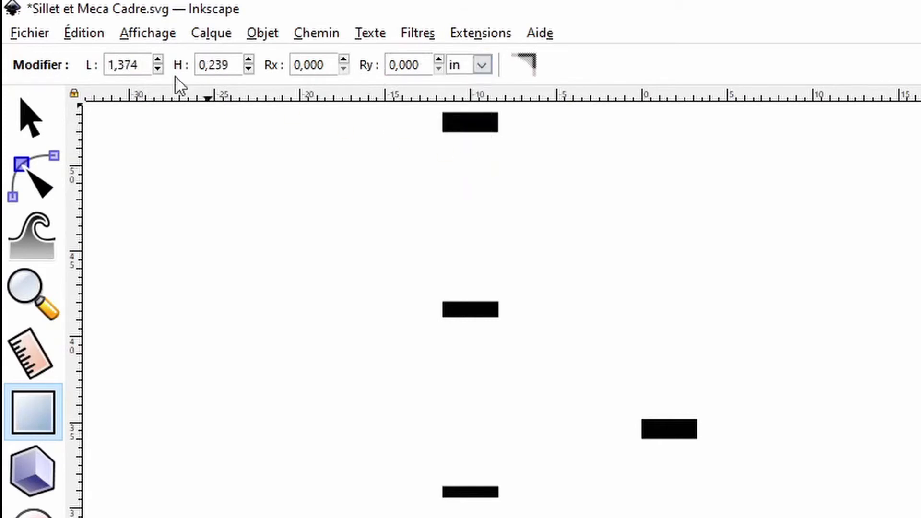
double_click(144, 67)
type("25,5")
key("Return")
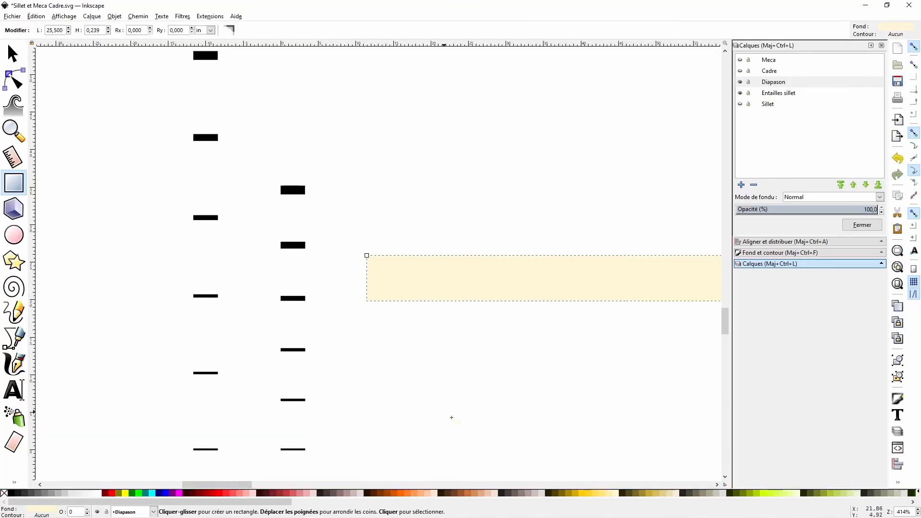
left_click(414, 493)
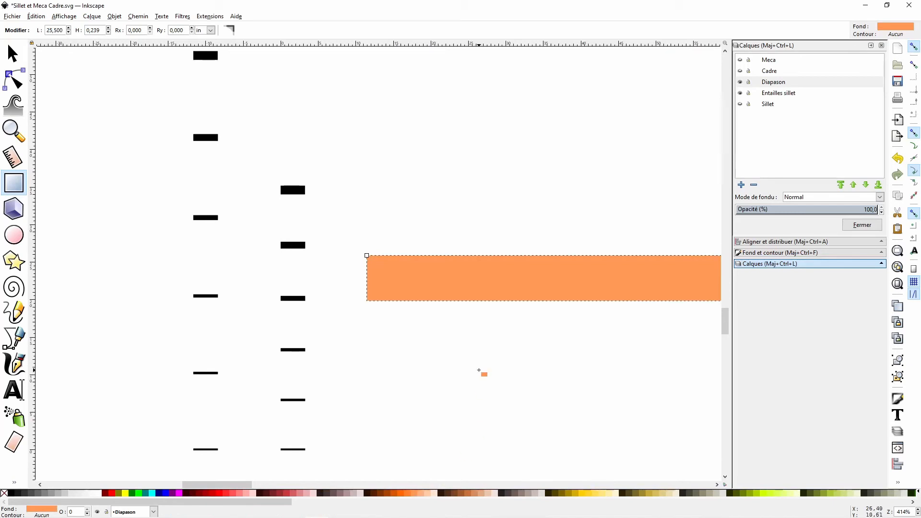
- Show the Sillet layer, centre the 25,5 in rectangle vertically on the nut and place its right edge against the nut's left edge
left_click(741, 105)
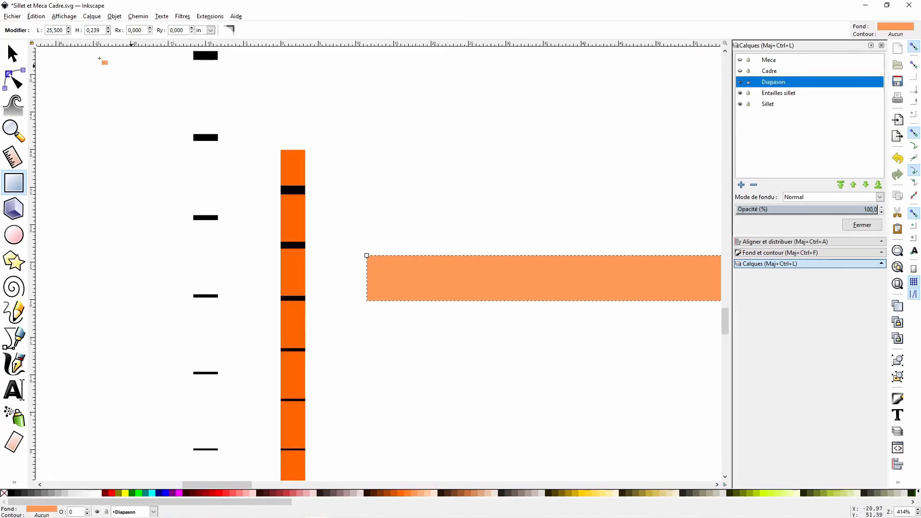
left_click(13, 53)
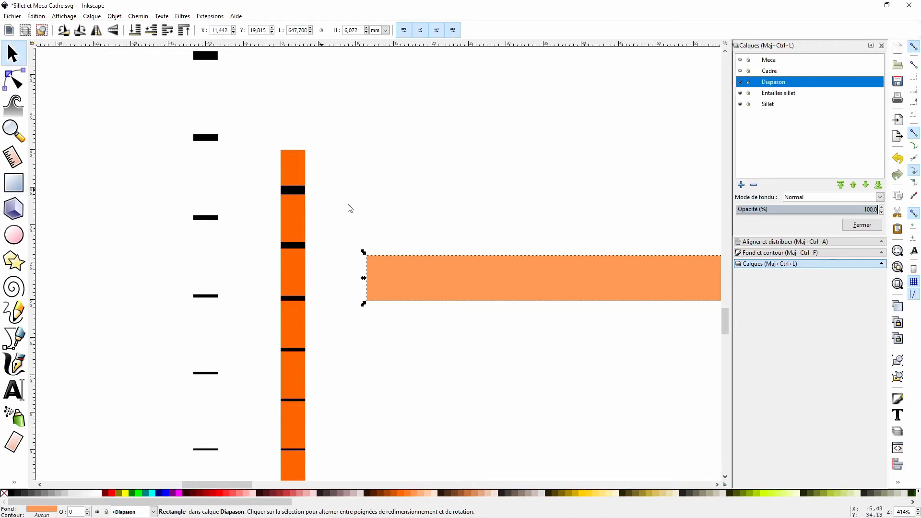
left_click(477, 259)
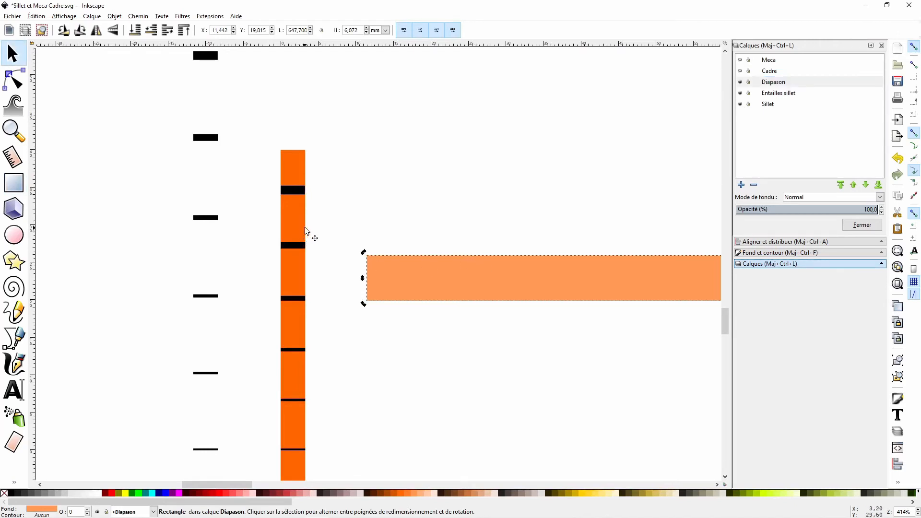
left_click(304, 165, "shift")
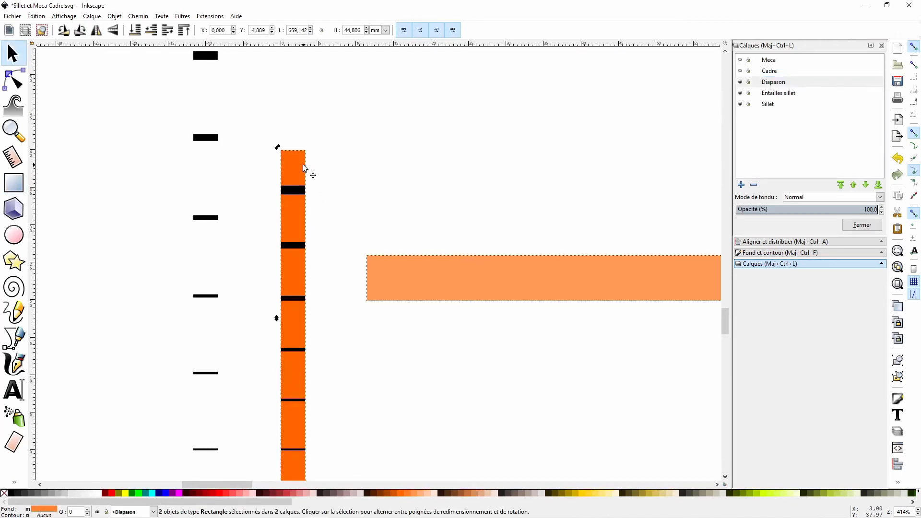
left_click(781, 242)
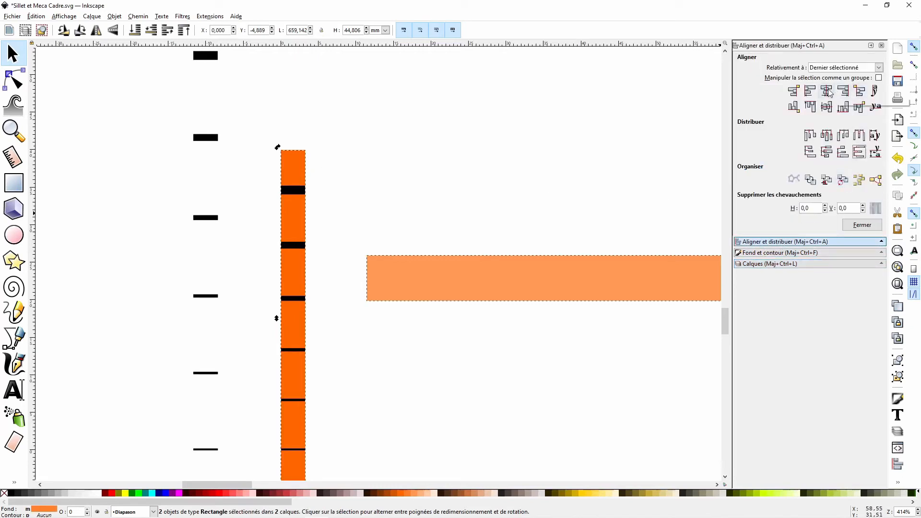
left_click(827, 106)
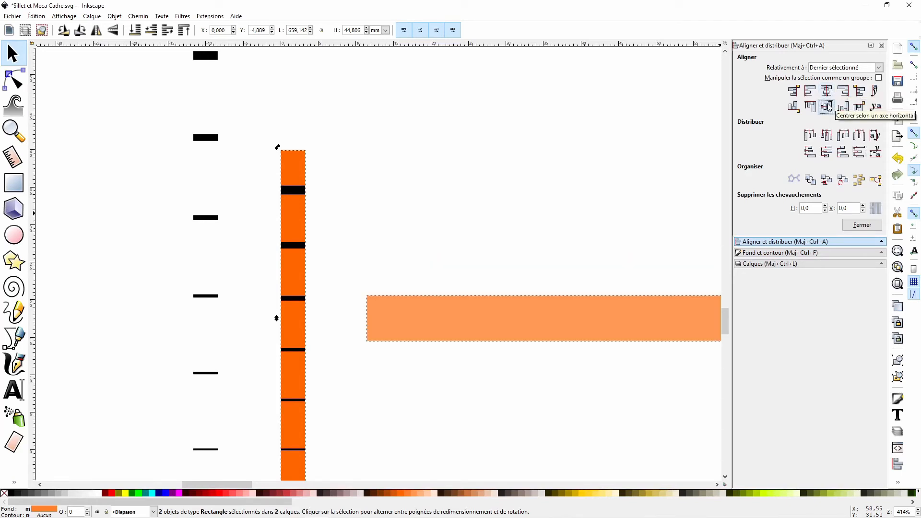
left_click(798, 91)
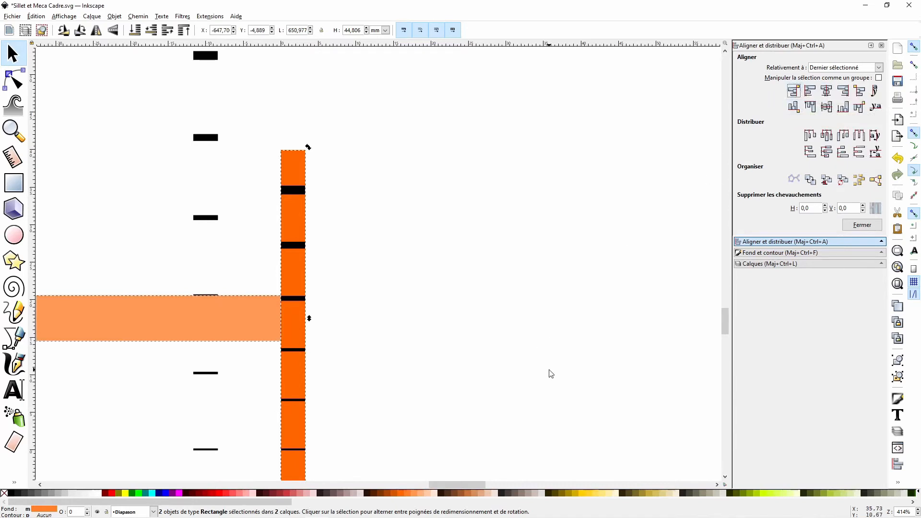
scroll(551, 374, "down", 1, "ctrl")
scroll(552, 375, "down", 6, "ctrl")
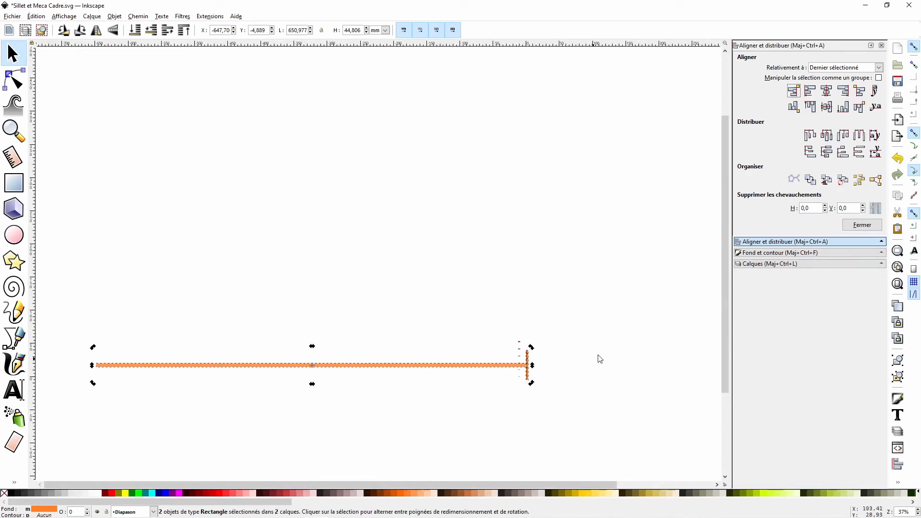
- Centre the bridge slot group vertically on the scale length rectangle and place its right edge against the rectangle's left end
scroll(604, 350, "up", 3)
left_click(367, 329)
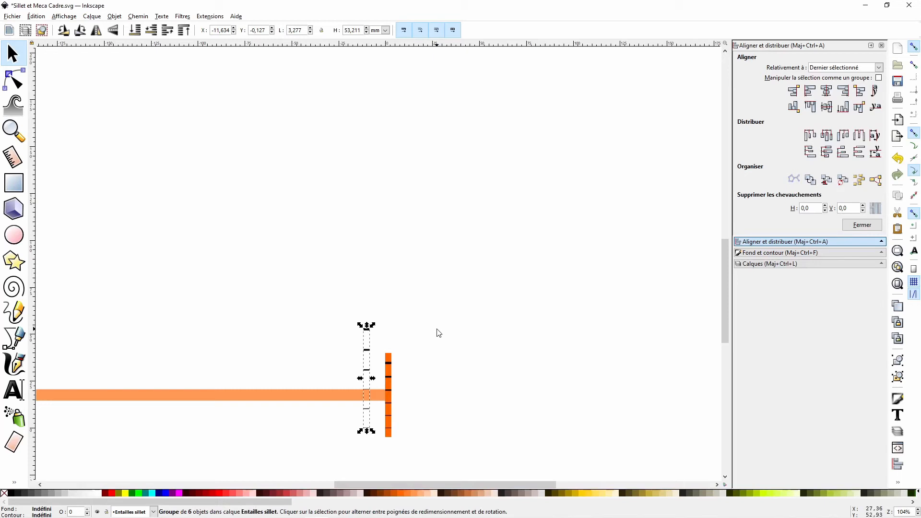
left_click(282, 396, "shift")
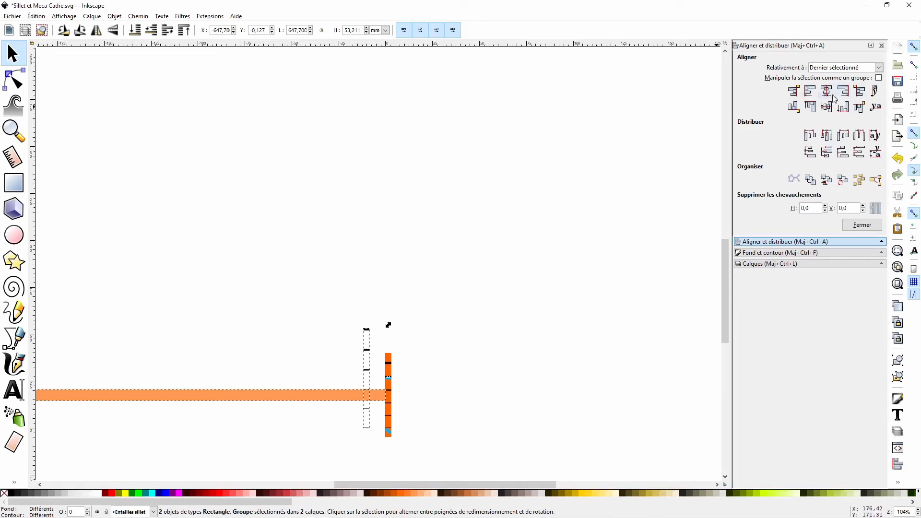
left_click(828, 111)
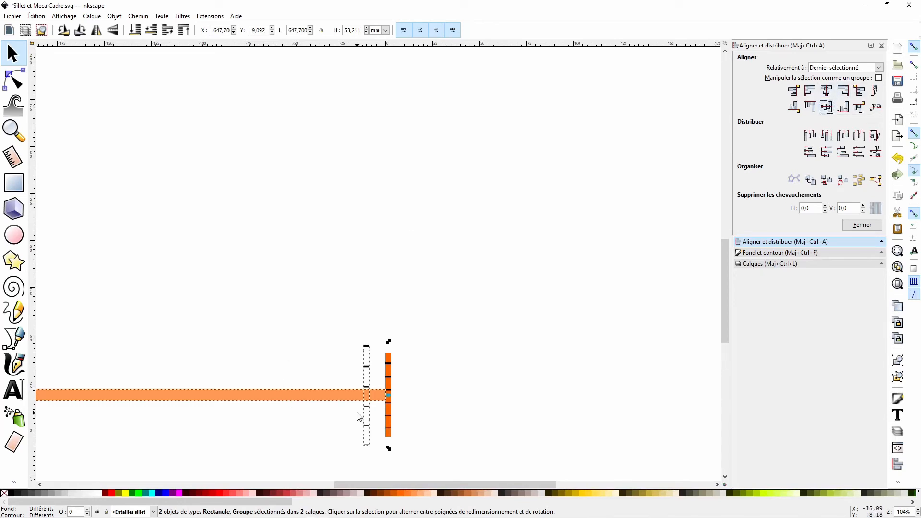
left_click(795, 92)
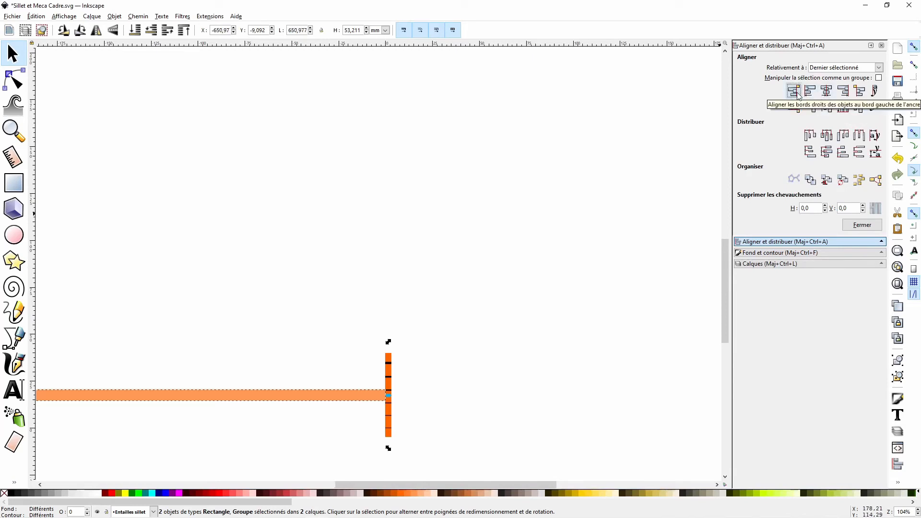
scroll(473, 267, "down", 3, "ctrl")
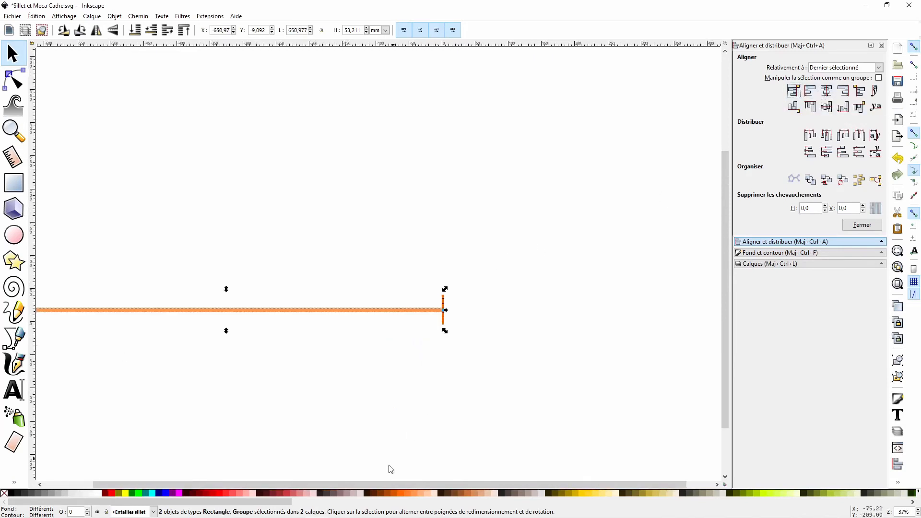
scroll(390, 486, "left", 2)
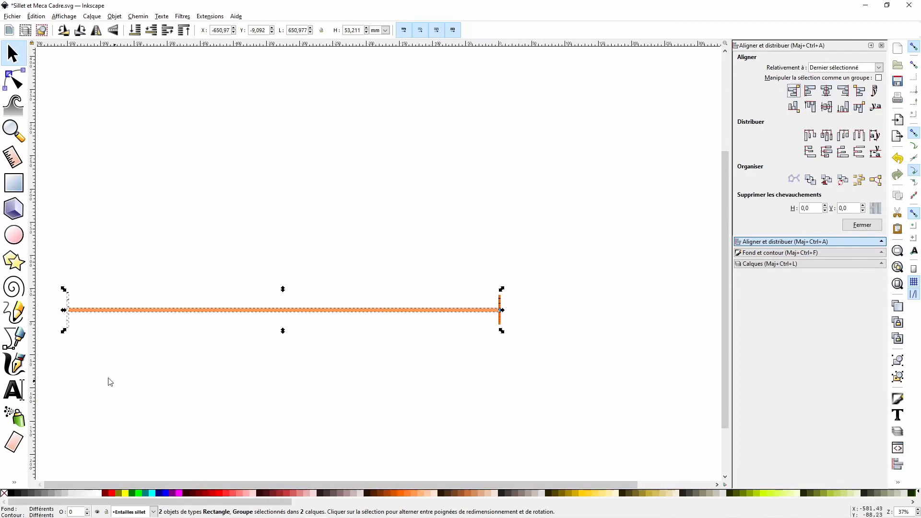
scroll(66, 357, "up", 4, "ctrl")
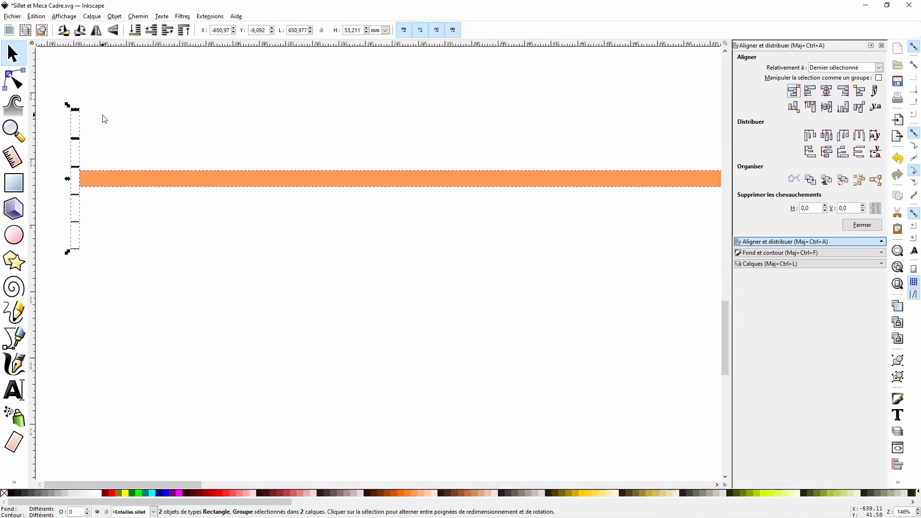
scroll(344, 276, "down", 2, "ctrl")
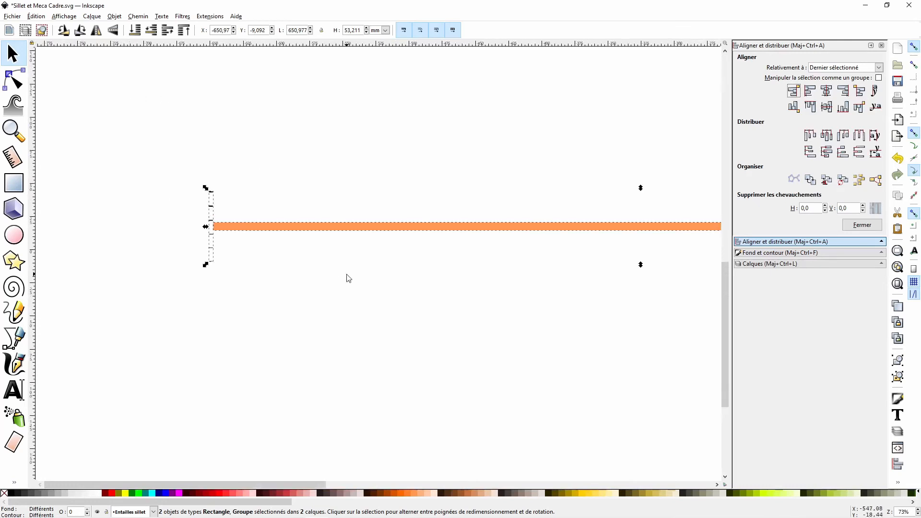
left_click_drag(267, 485, 337, 484)
scroll(391, 391, "down", 1, "ctrl")
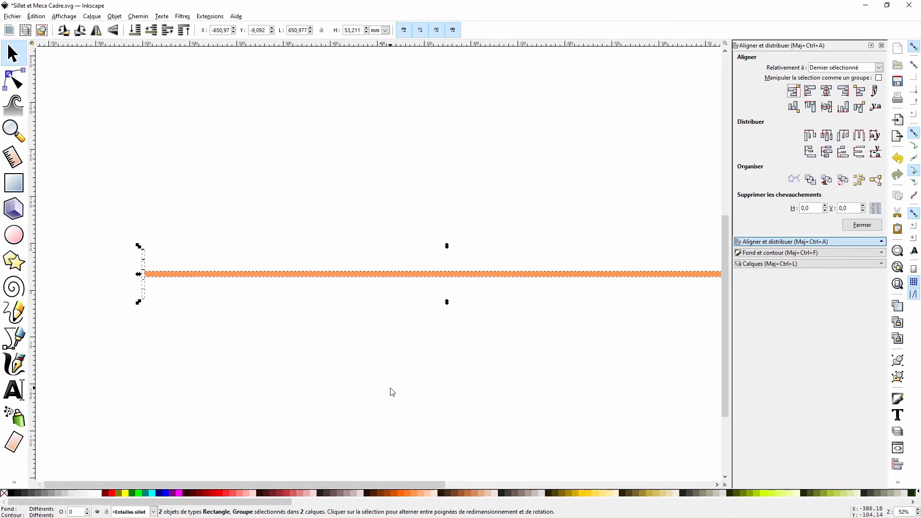
left_click_drag(309, 483, 335, 482)
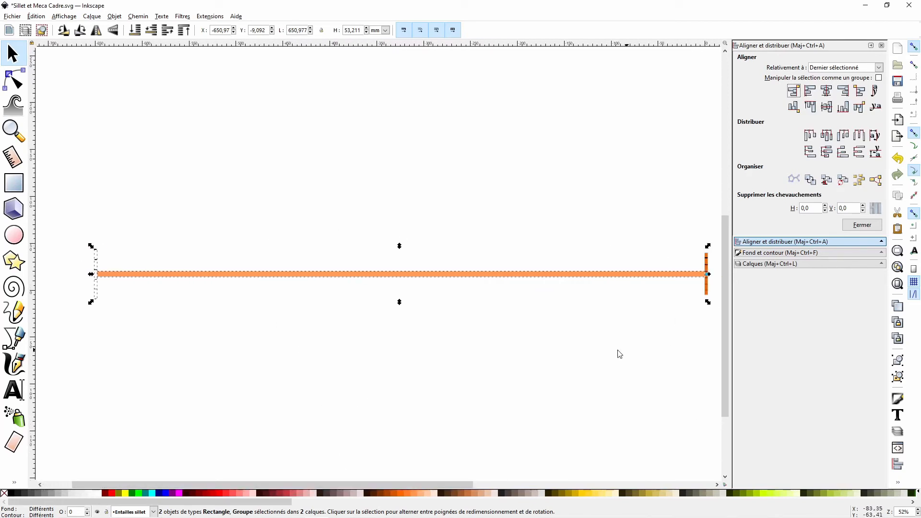
- Ungroup the six bridge slots and stretch them together to an overall width of 780 mm to form the strings
left_click(248, 311)
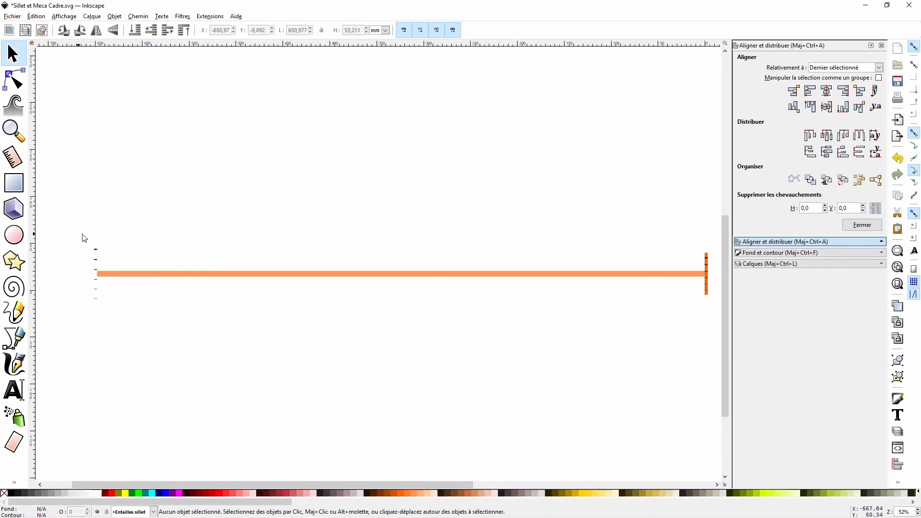
left_click_drag(79, 234, 109, 303)
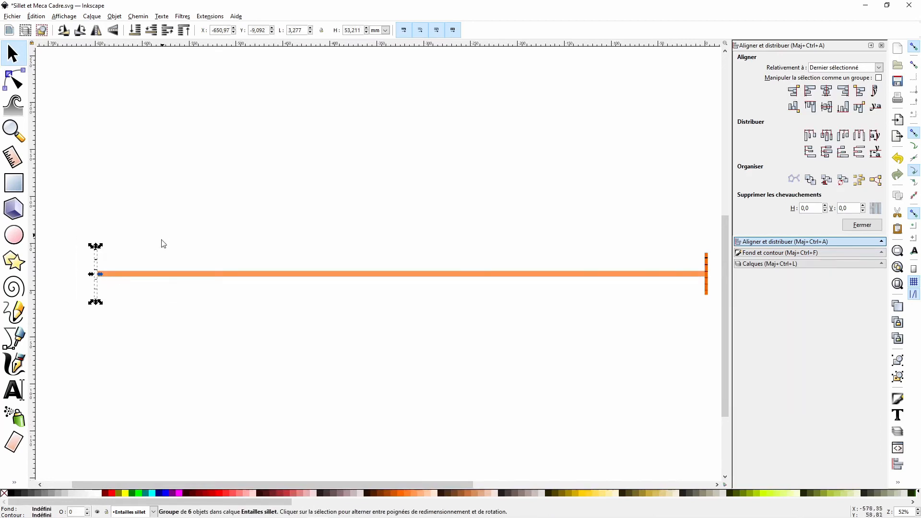
left_click(898, 378)
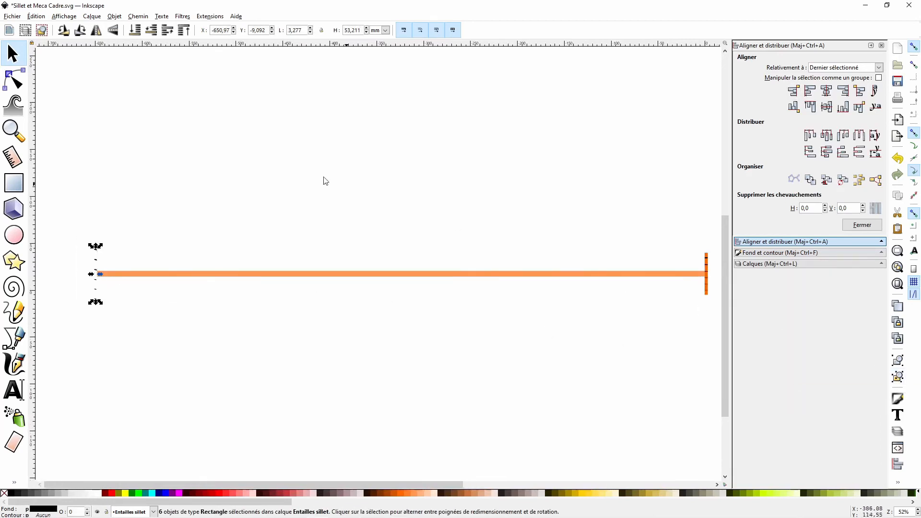
left_click(283, 164)
left_click_drag(78, 228, 109, 318)
type("780")
key("Return")
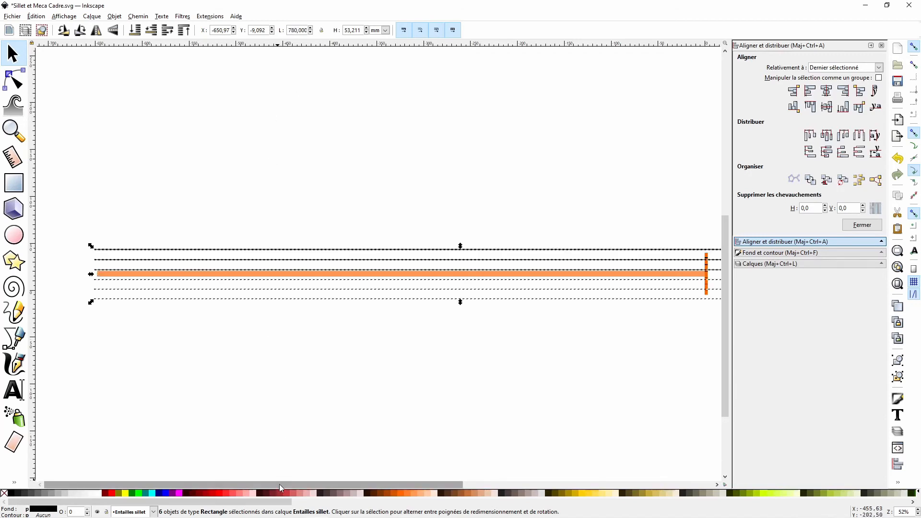
- Convert the six stretched string rectangles to paths and deselect them
left_click_drag(282, 484, 406, 480)
left_click(513, 358)
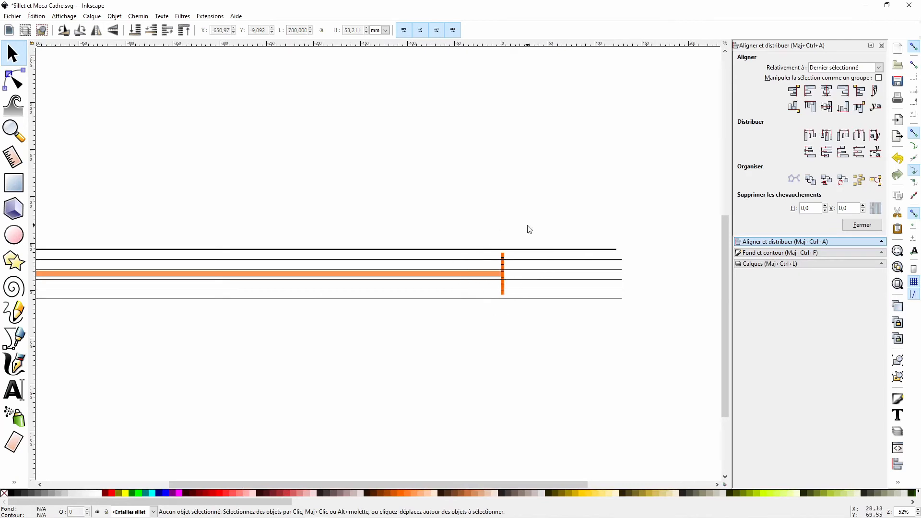
scroll(542, 257, "up", 4)
left_click_drag(407, 483, 449, 481)
scroll(445, 307, "down", 1)
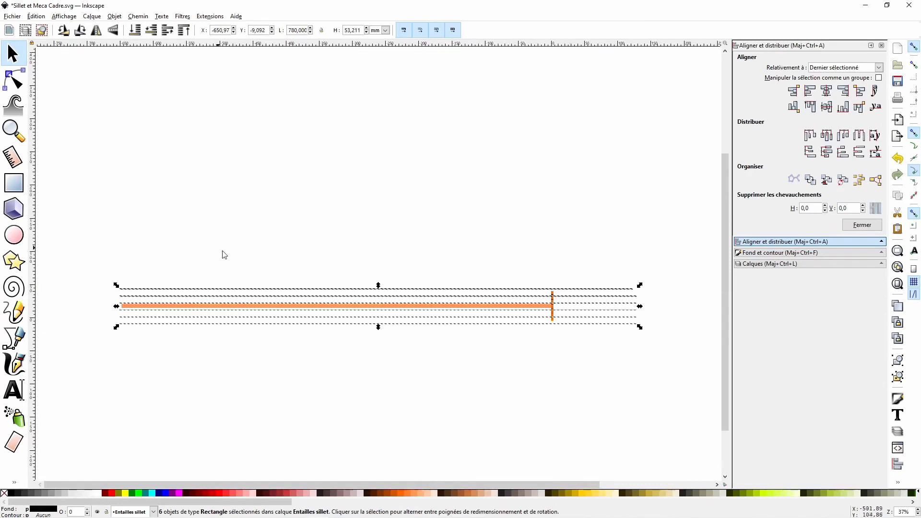
left_click(139, 16)
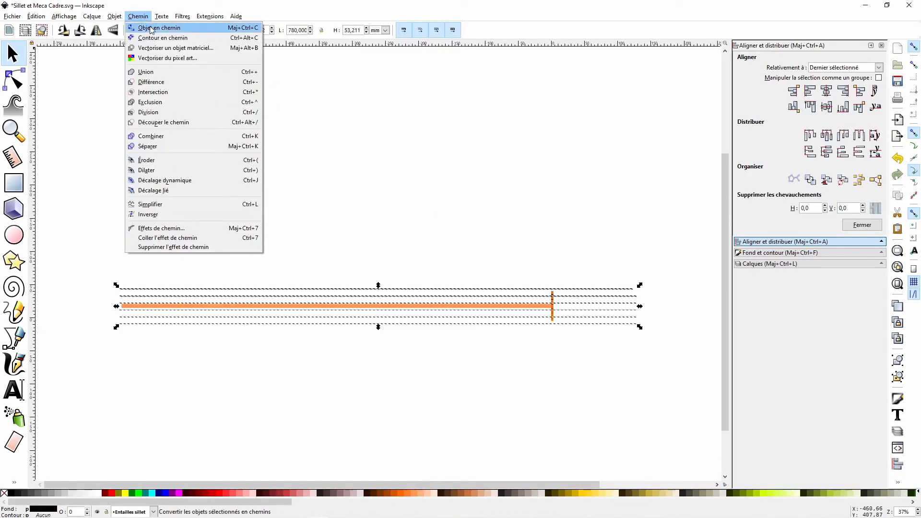
left_click(152, 29)
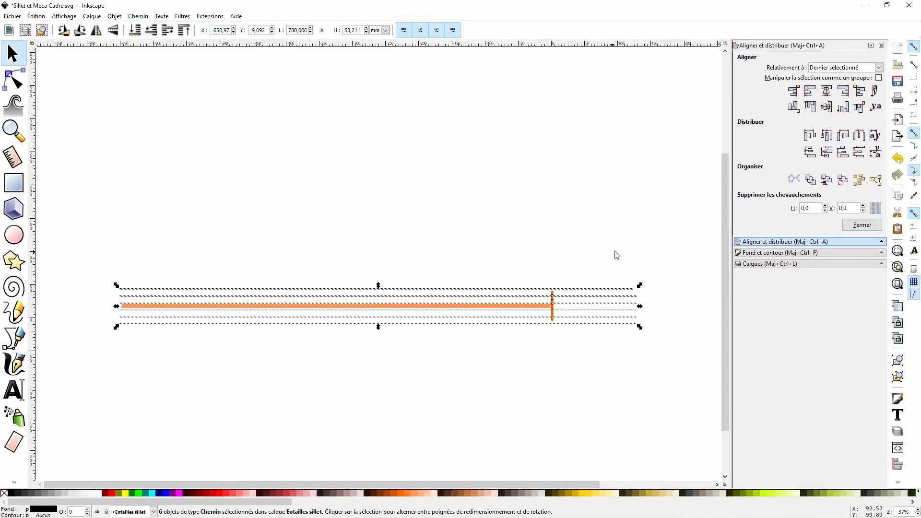
key("Escape")
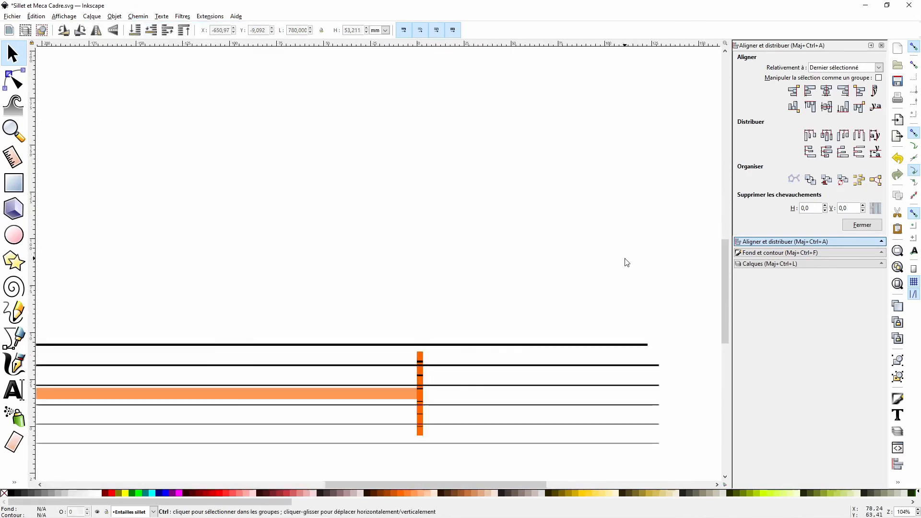
- Lower the right-end nodes of the third string from the top by about 2 mm so it passes over its nut slot
scroll(625, 262, "up", 3)
scroll(724, 283, "down", 6)
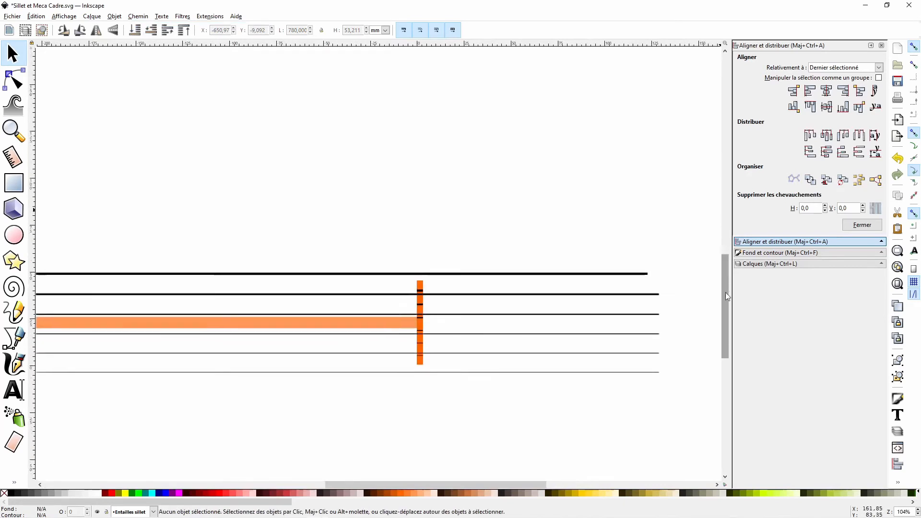
scroll(572, 258, "up", 1)
scroll(563, 256, "up", 1)
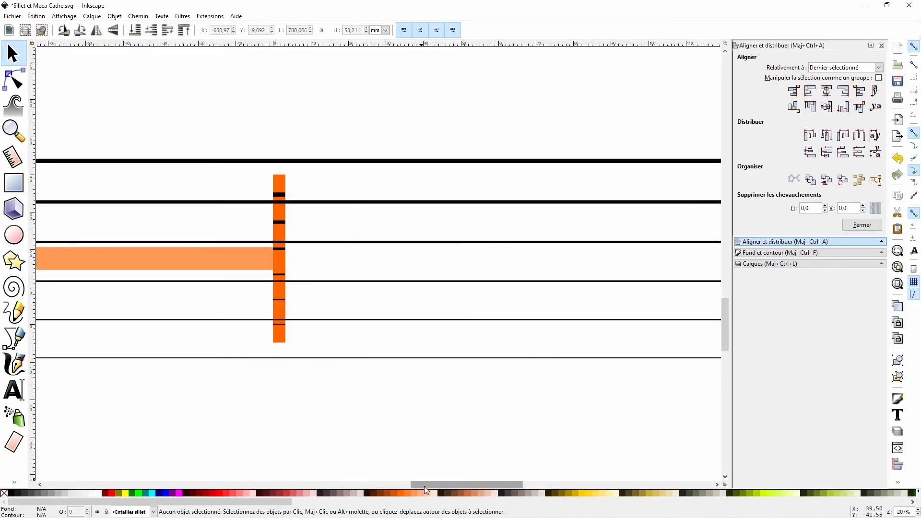
left_click_drag(440, 485, 465, 483)
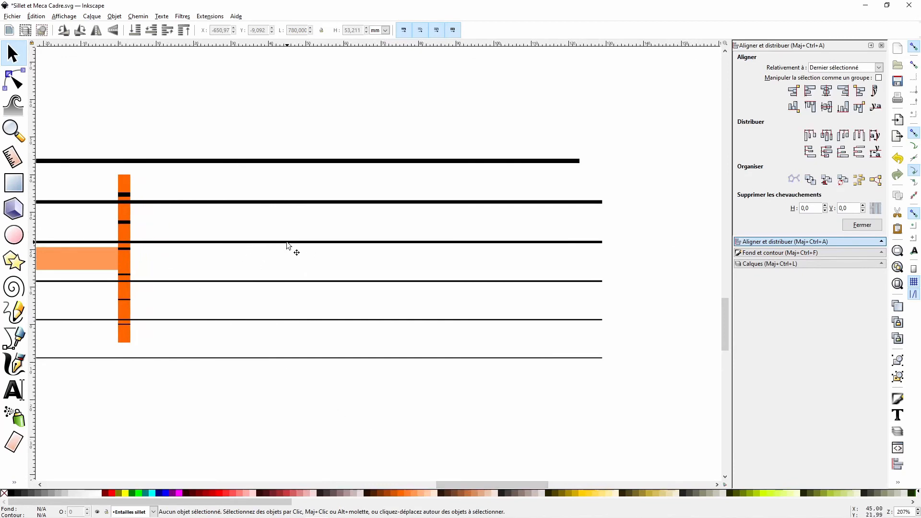
left_click(312, 244)
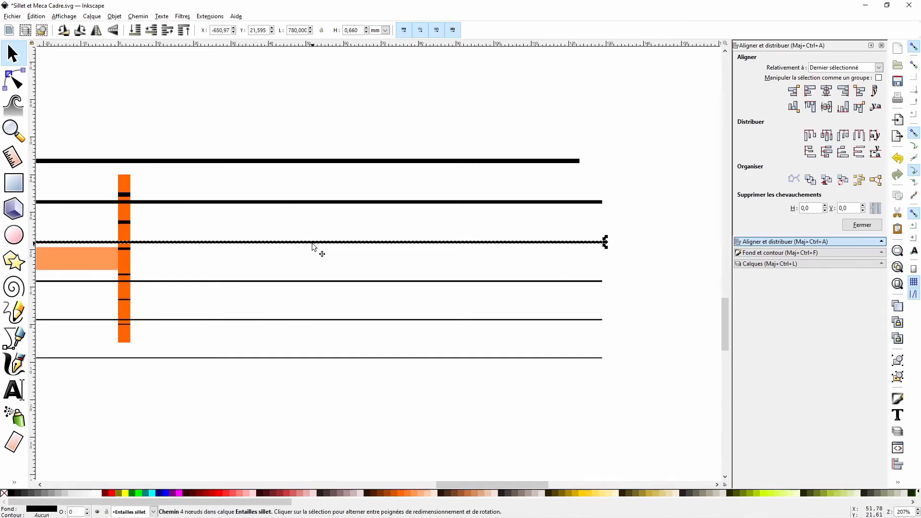
left_click(15, 78)
left_click_drag(581, 229, 613, 252)
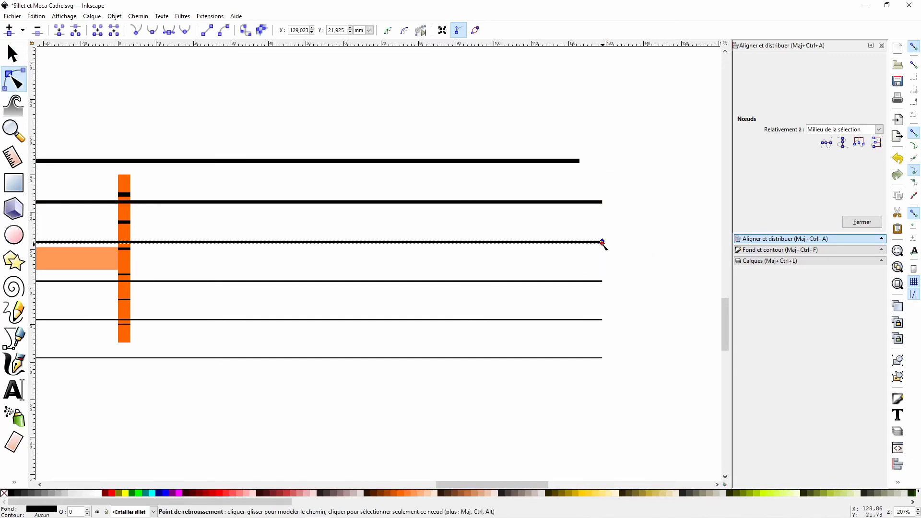
left_click_drag(602, 243, 603, 249)
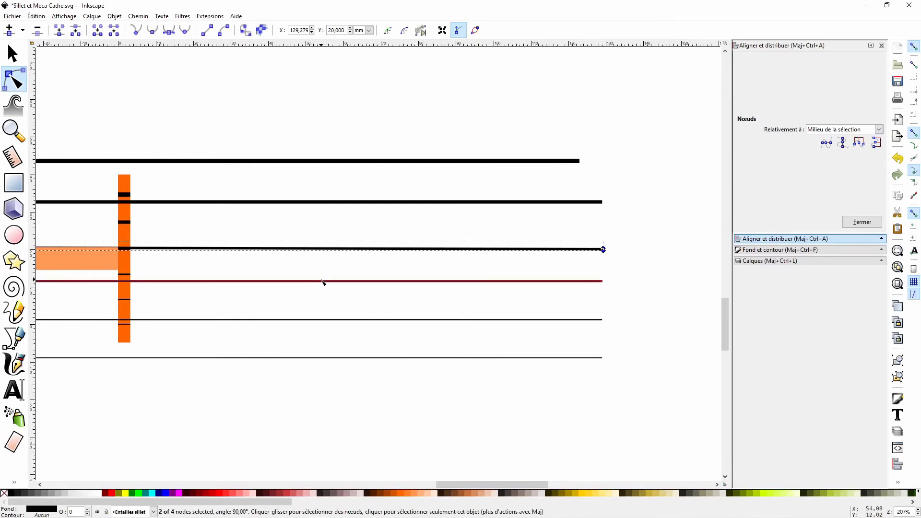
- Raise the right-end nodes of the fourth string from the top by about 2 mm so it passes over its nut slot
key("s")
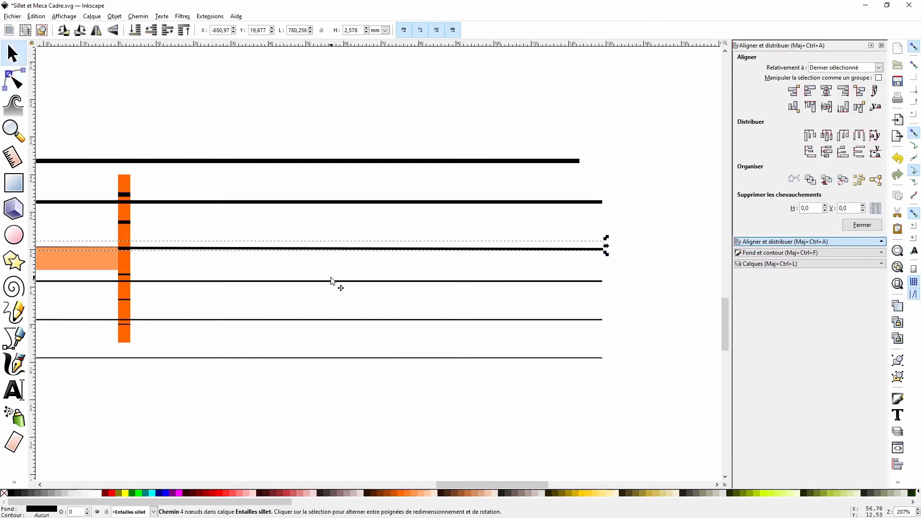
left_click(331, 281)
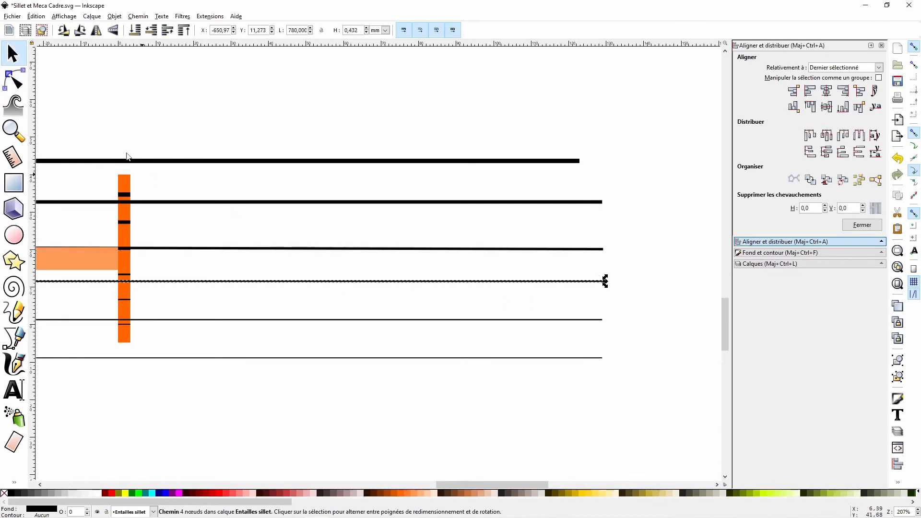
left_click(13, 81)
mouse_move(591, 267)
left_mouse_down()
mouse_move(620, 289)
mouse_move(603, 275)
left_mouse_up()
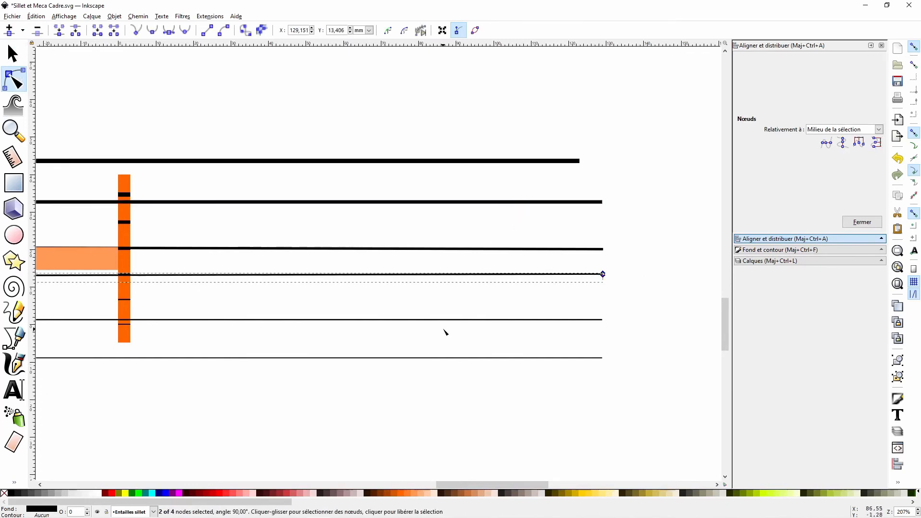
- Raise the right-end nodes of the fifth and sixth strings so they cross their nut slots, moving the sixth's by about 10.7 mm
left_click(461, 320)
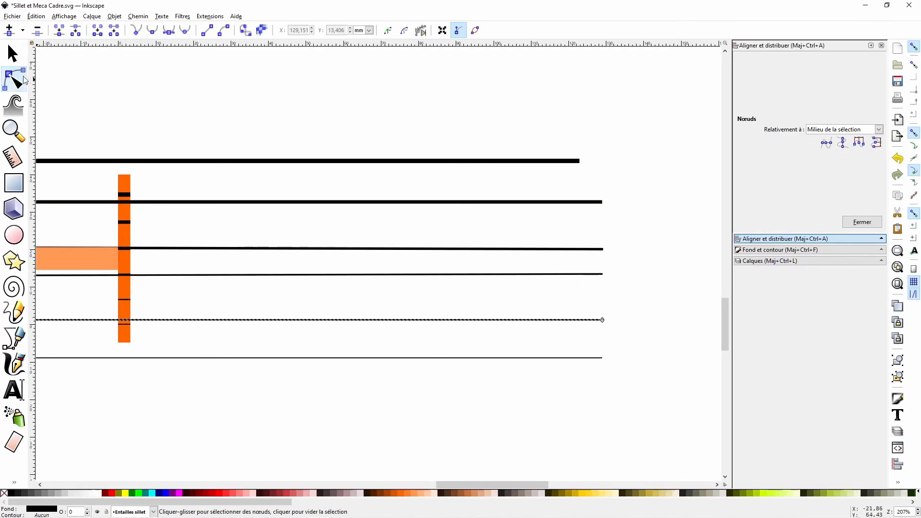
mouse_move(592, 303)
left_mouse_down()
mouse_move(608, 325)
mouse_move(603, 298)
left_mouse_up()
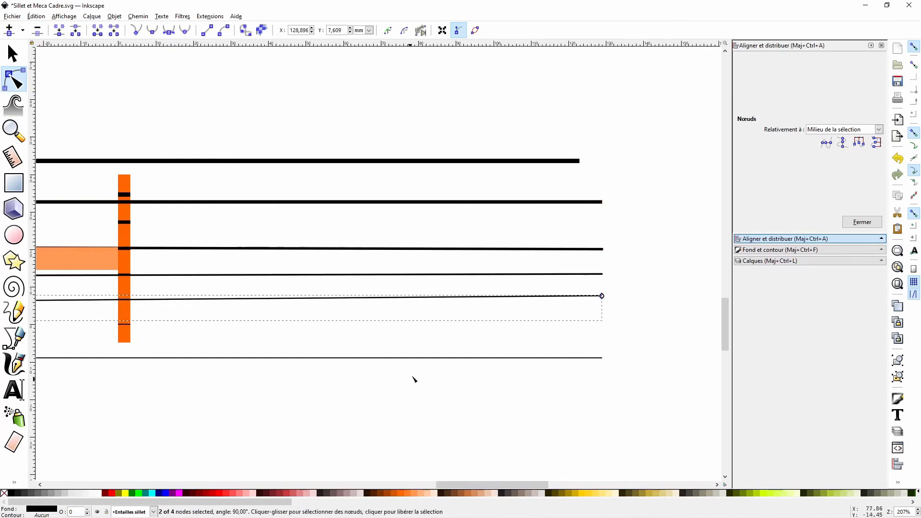
left_click(415, 359)
mouse_move(574, 346)
left_mouse_down()
mouse_move(618, 372)
mouse_move(606, 363)
mouse_move(605, 320)
left_mouse_up()
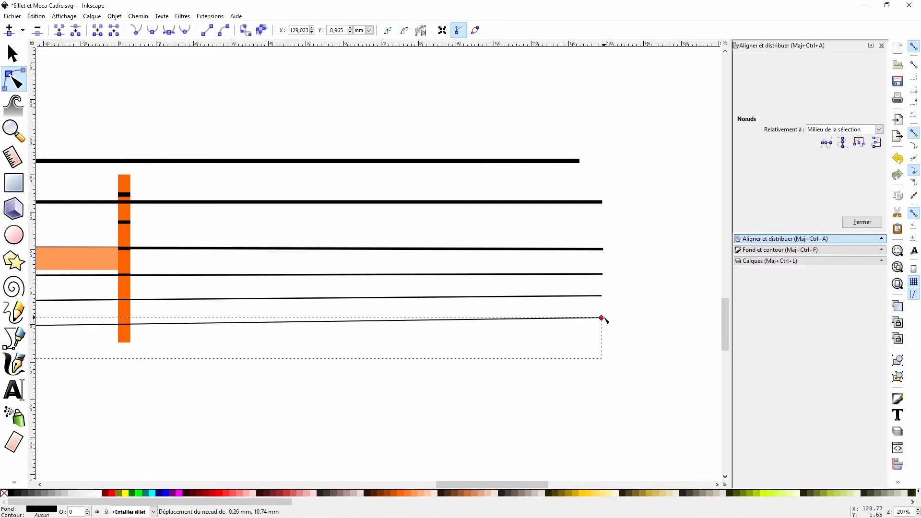
- Lower the right-end nodes of the second and first strings from the top so they pass over their nut slots
mouse_move(591, 184)
left_mouse_down()
mouse_move(616, 211)
mouse_move(605, 207)
mouse_move(608, 226)
left_mouse_up()
left_click(569, 162)
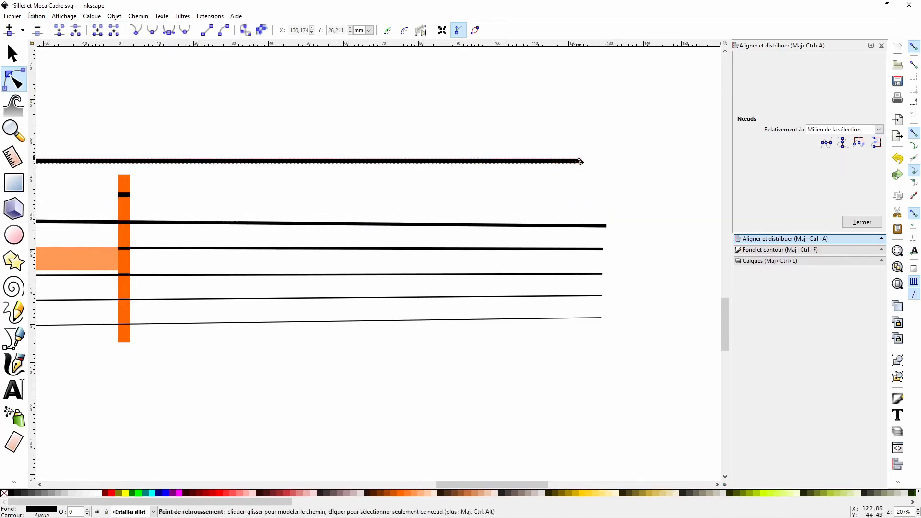
left_click_drag(567, 146, 586, 200)
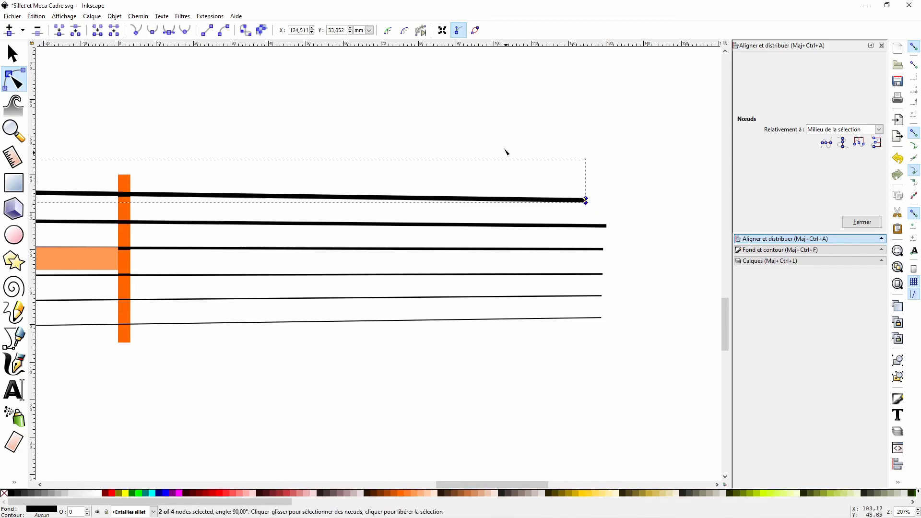
- Examine the six strings along the whole scale length and where they cross the nut
scroll(504, 145, "down", 3)
scroll(504, 145, "down", 1)
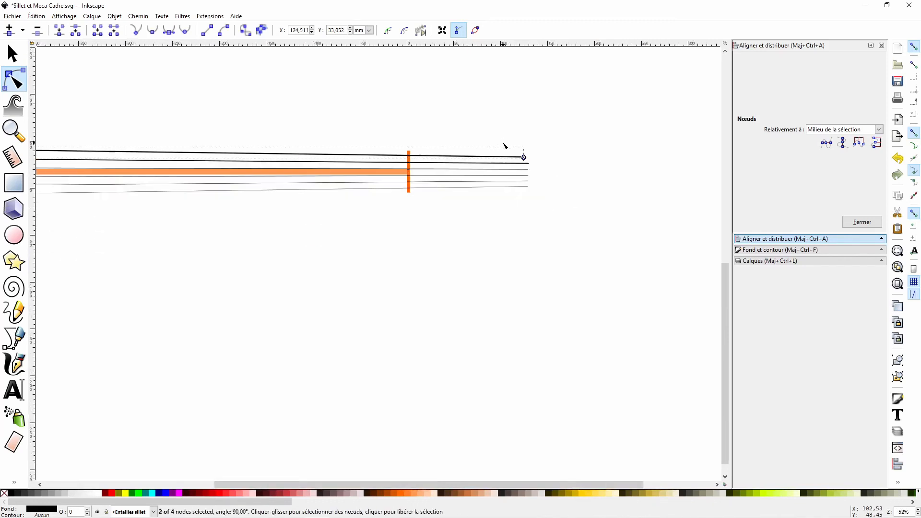
scroll(504, 145, "down", 2)
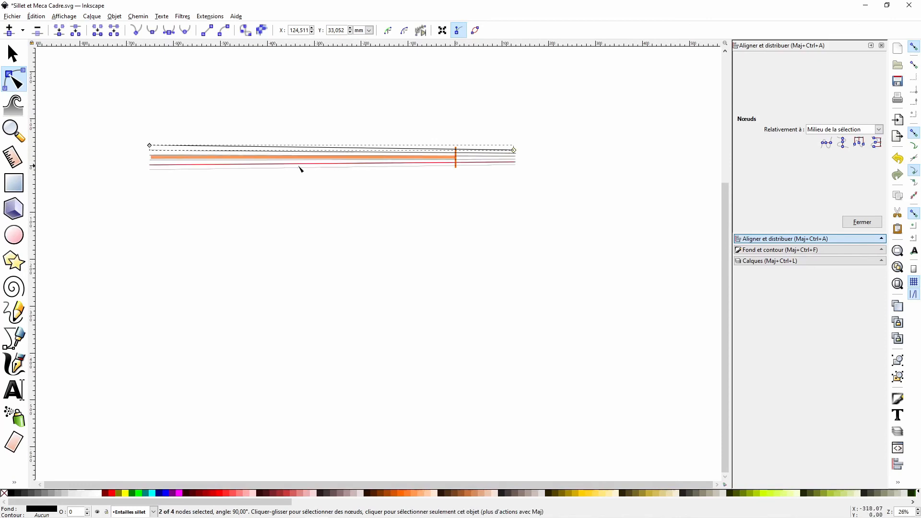
scroll(299, 151, "up", 3)
scroll(298, 152, "down", 2)
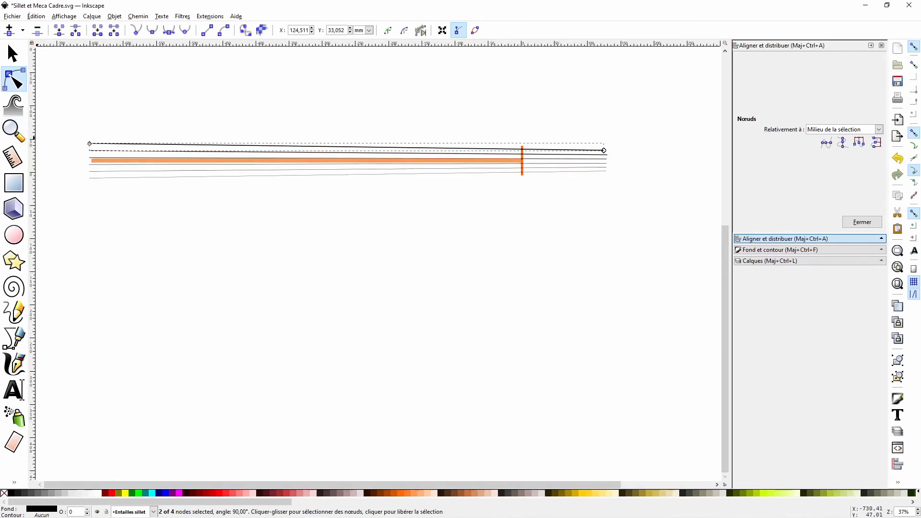
left_click(15, 55)
scroll(644, 177, "up", 3)
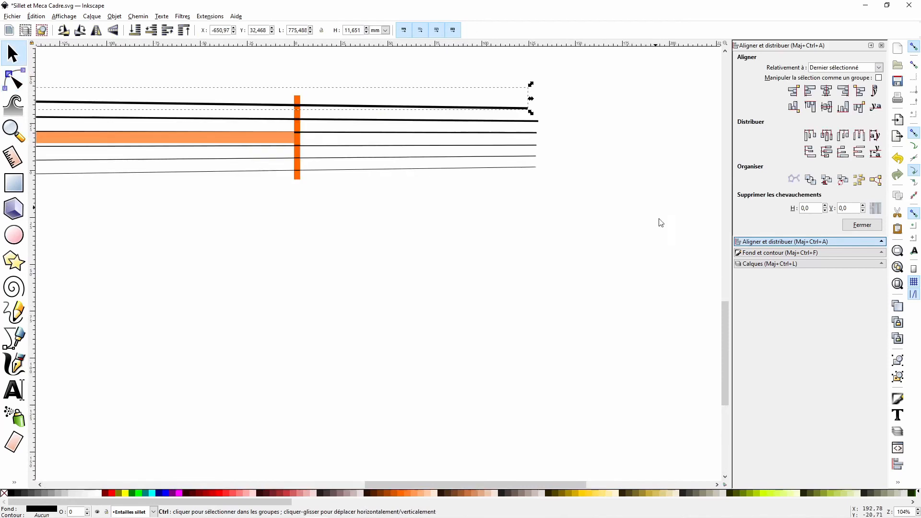
left_click_drag(727, 327, 728, 293)
scroll(639, 287, "up", 2)
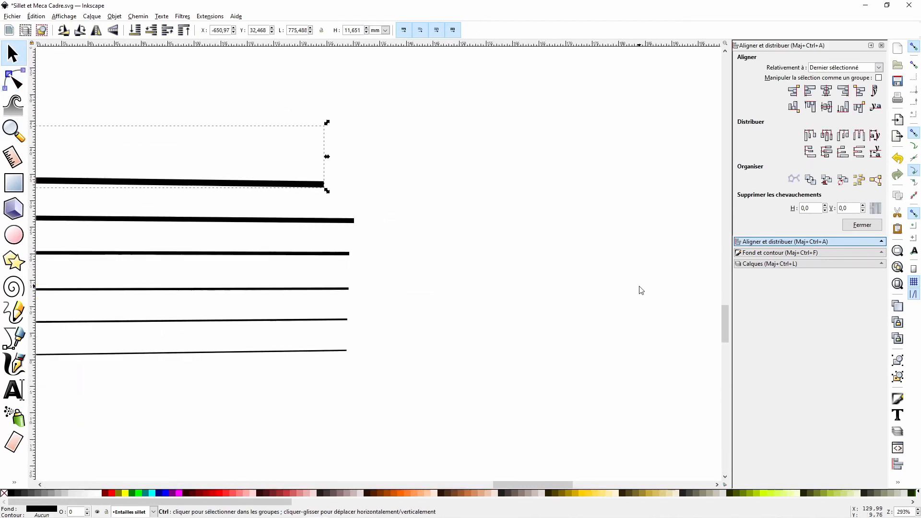
left_click_drag(529, 483, 498, 482)
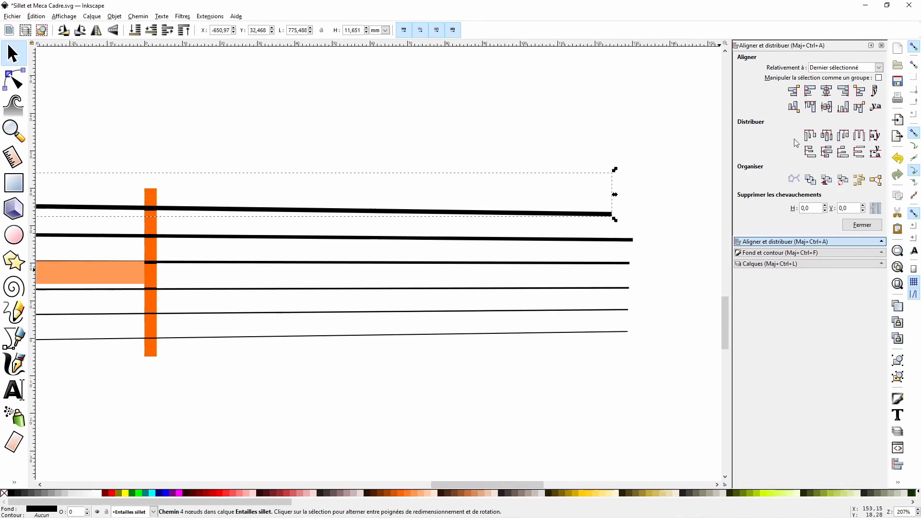
- Show the Meca layer and lower it to the bottom of the layer stack, beneath the strings
left_click(768, 265)
left_click(742, 60)
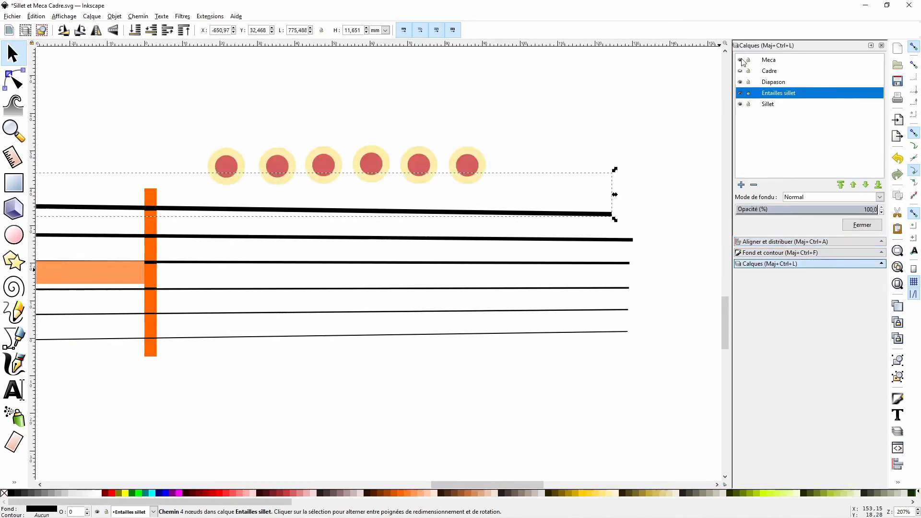
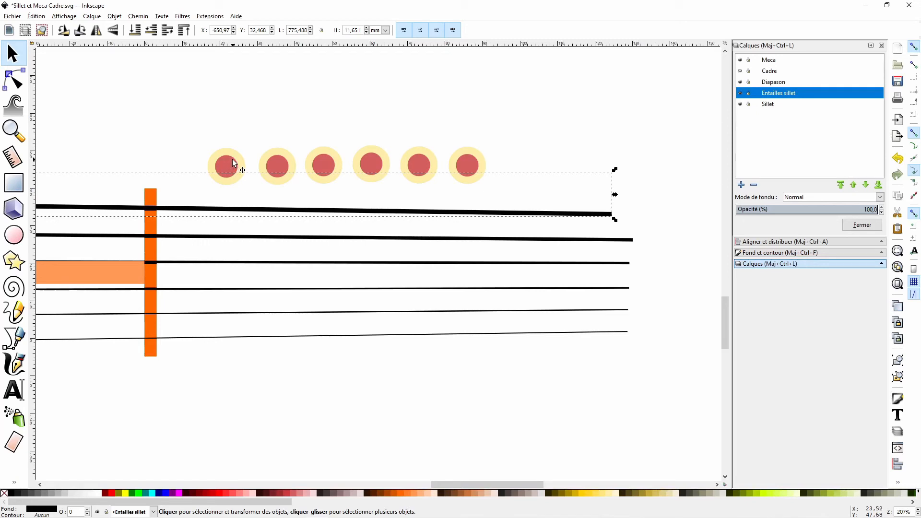
mouse_move(233, 158)
left_mouse_down()
mouse_move(268, 193)
mouse_move(243, 156)
left_mouse_up()
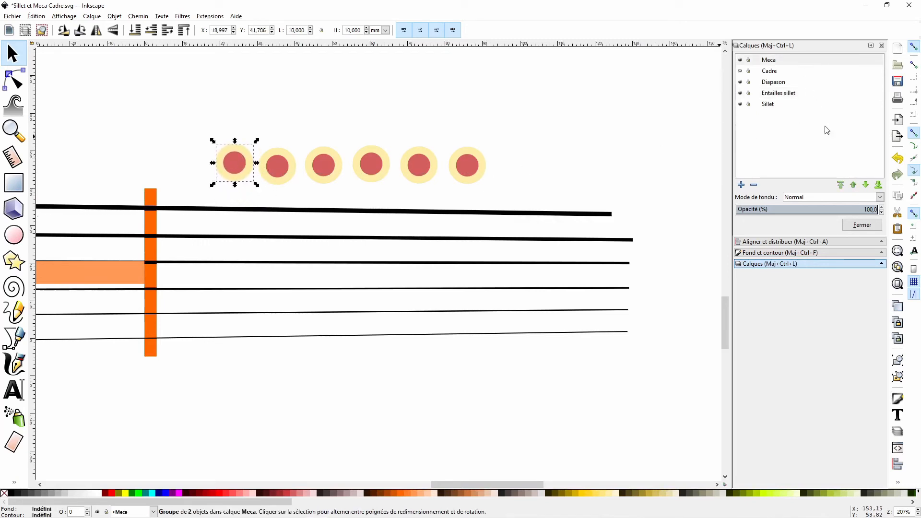
left_click(878, 185)
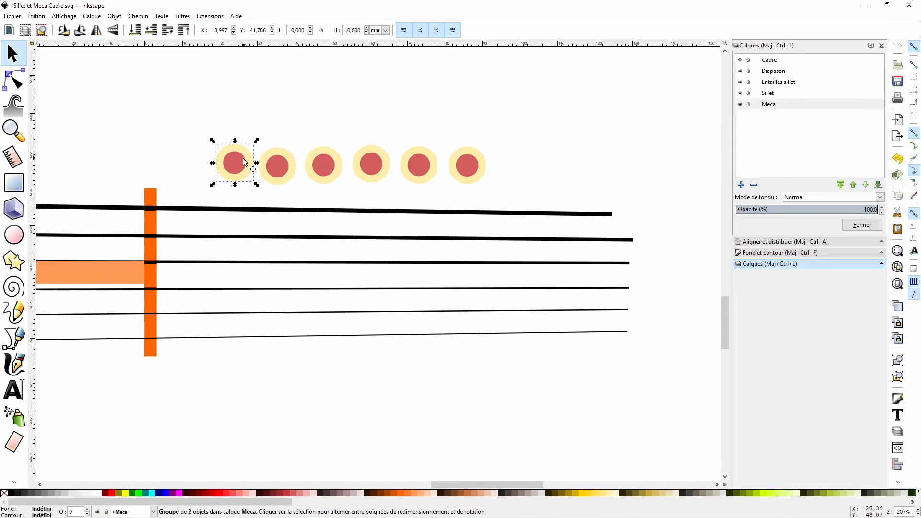
- Place the six tuning machines against their strings, the first and sixth near the nut and the fifth to second progressively farther out
left_click_drag(245, 164, 264, 357)
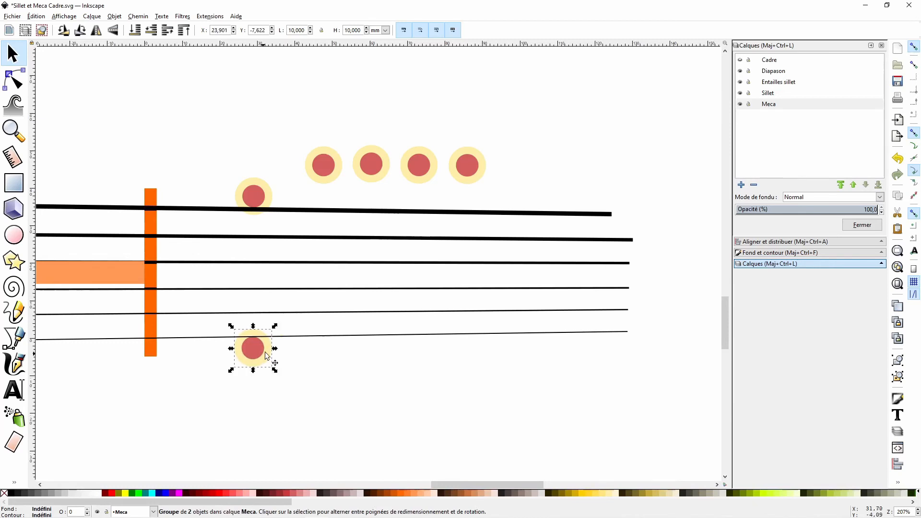
left_click_drag(331, 167, 333, 326)
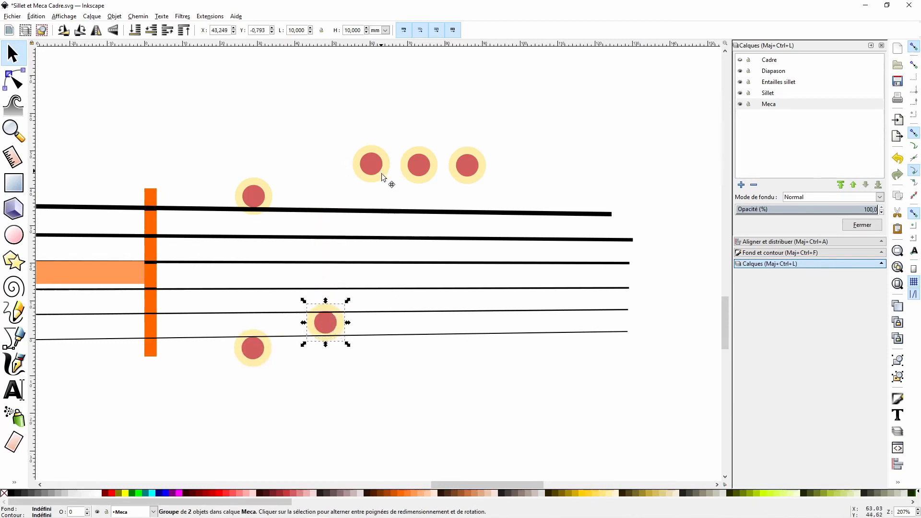
left_click_drag(383, 175, 419, 306)
left_click_drag(426, 168, 482, 278)
left_click_drag(473, 175, 543, 254)
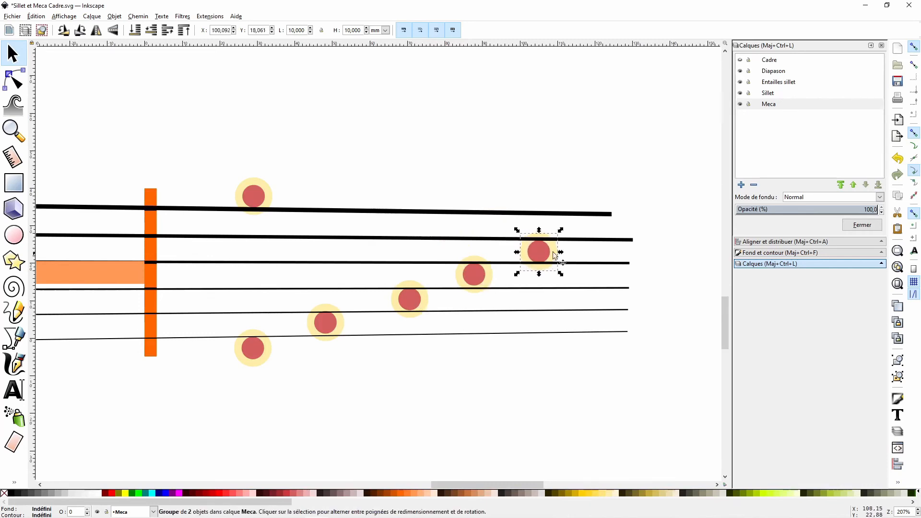
key("ctrl+shift+a")
left_click(463, 125)
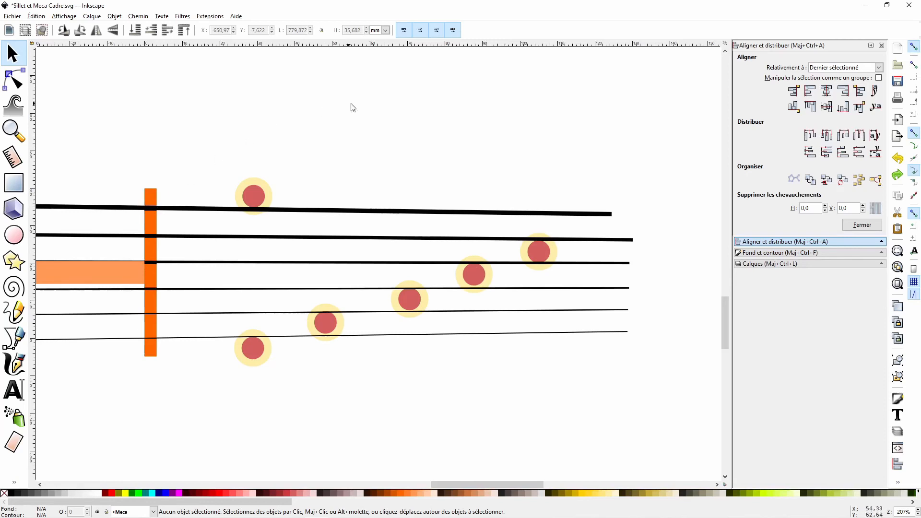
- Show the Cadre layer and lower it to the bottom of the layer stack, behind the tuning machines
left_click(758, 263)
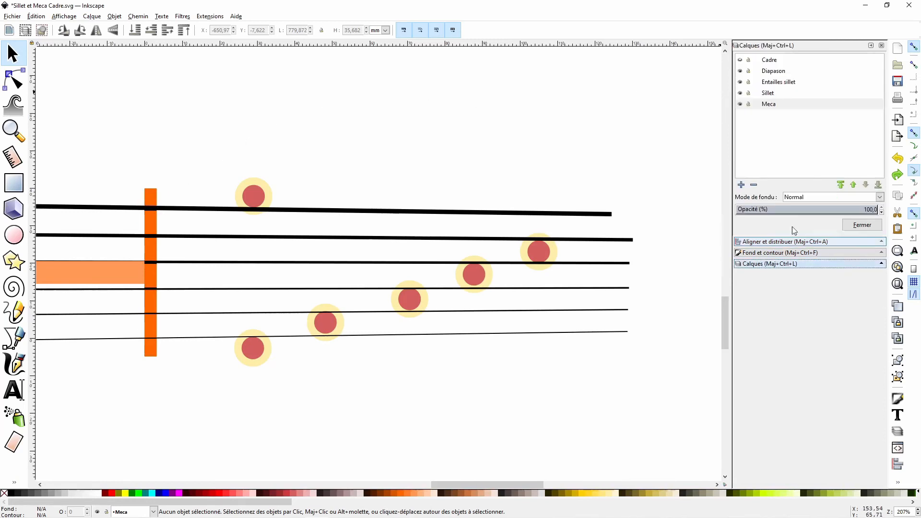
left_click(741, 61)
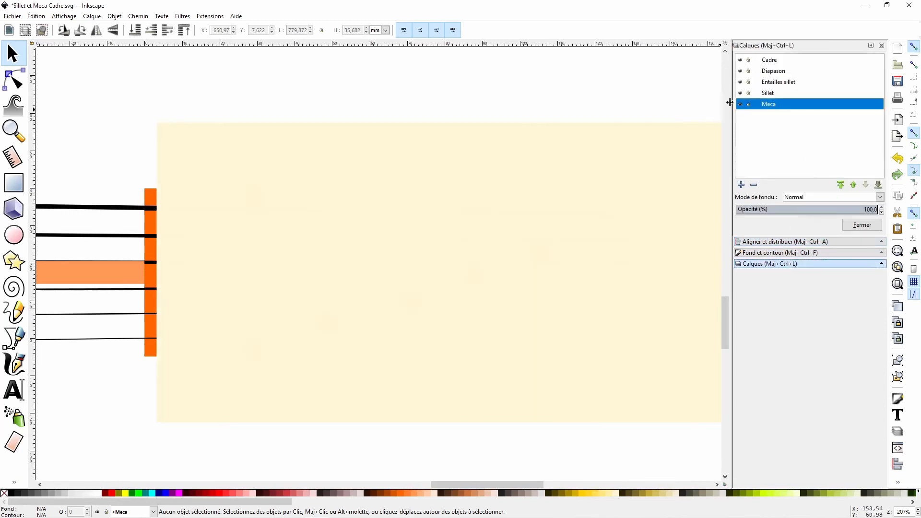
left_click(770, 60)
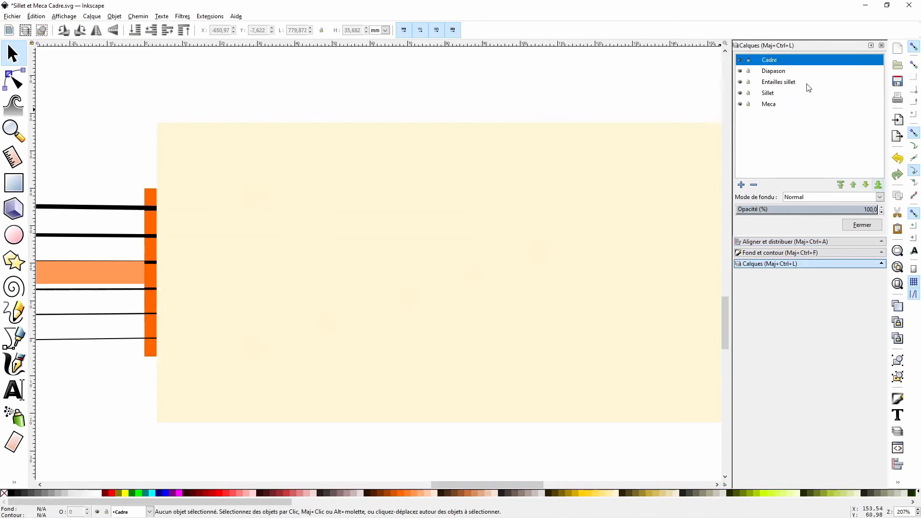
left_click(878, 184)
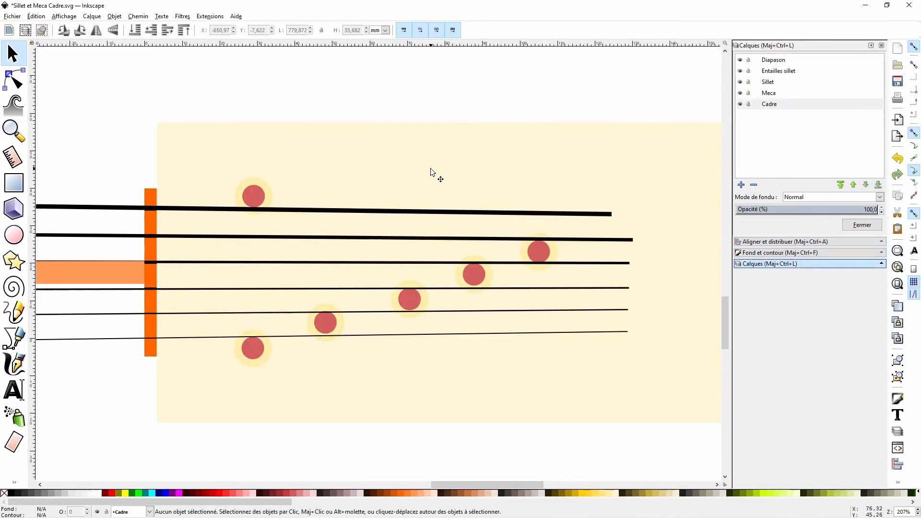
- Move the second string's tuning machine about 23 mm farther from the nut, keeping its height
scroll(431, 170, "down", 2, "ctrl")
scroll(431, 170, "up", 1, "ctrl")
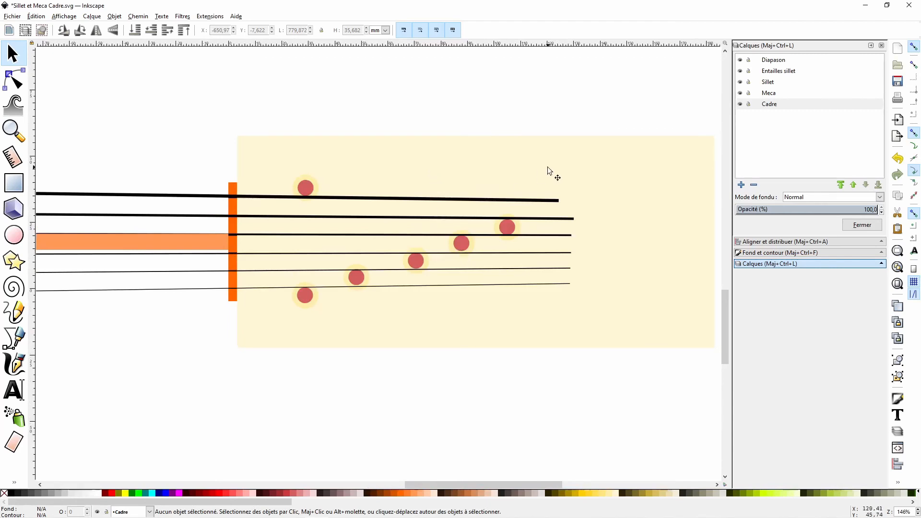
left_click_drag(507, 227, 569, 226)
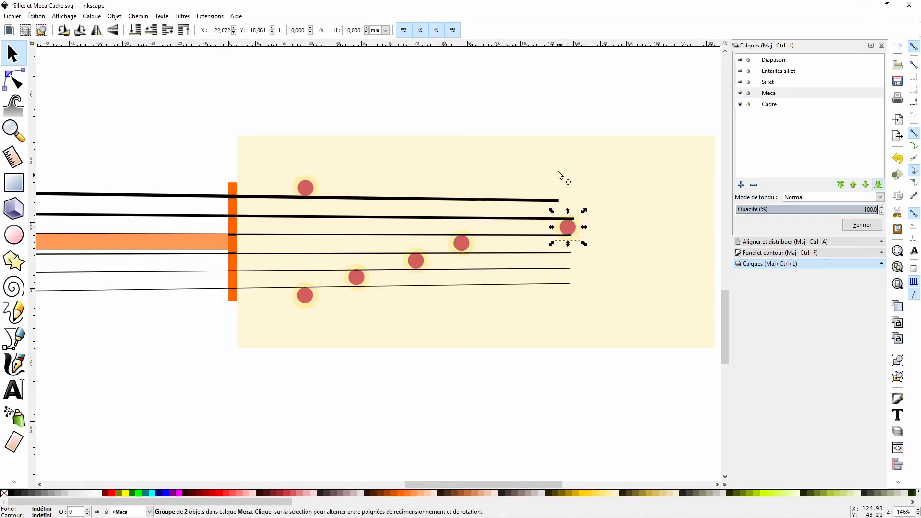
left_click_drag(535, 174, 584, 235)
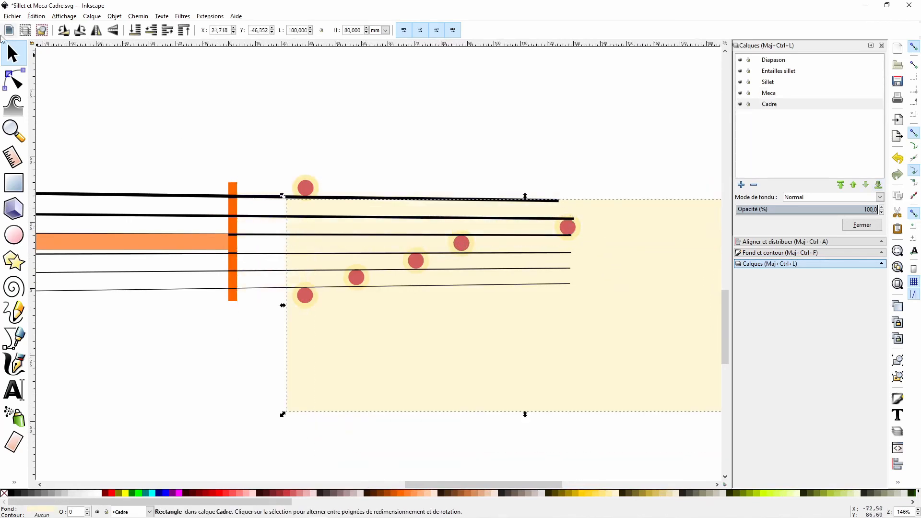
left_click(37, 18)
left_click(47, 29)
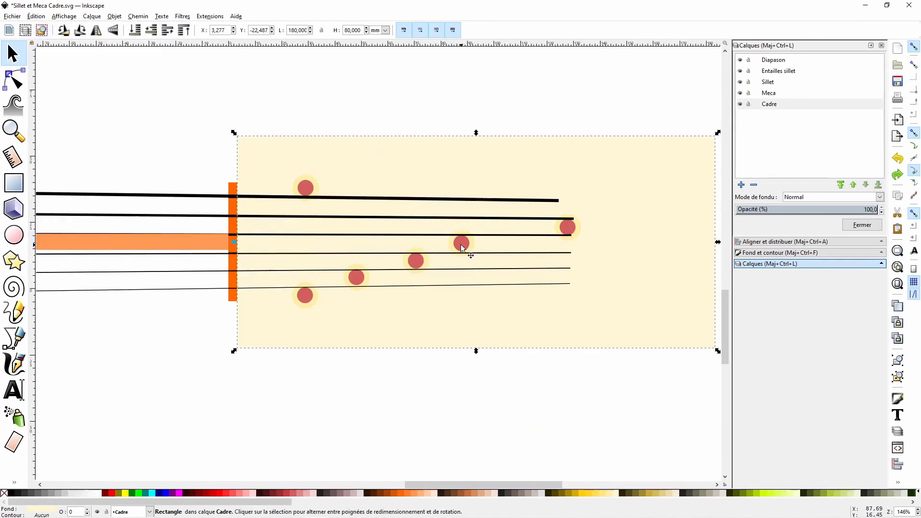
- Shift the third, fourth and fifth strings' tuning machines farther from the nut, the third by about 13 mm and the fifth by about 6 mm
left_click_drag(461, 243, 498, 245)
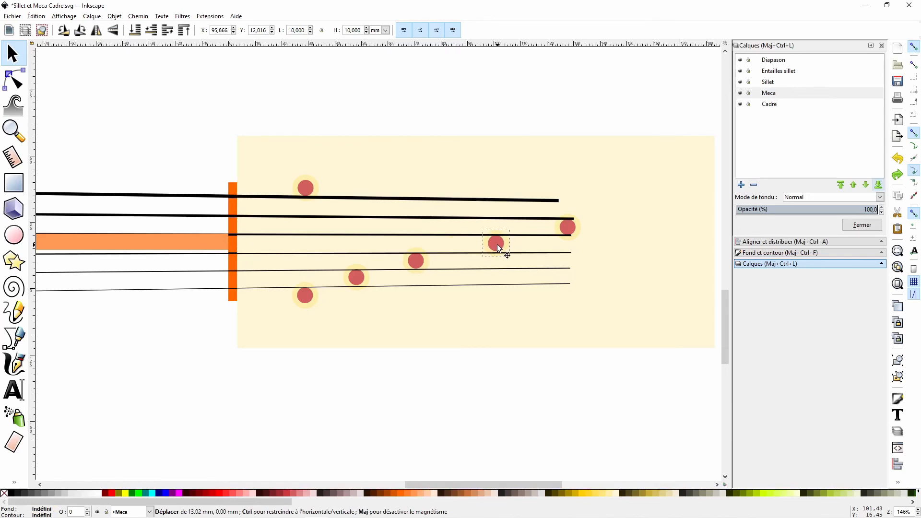
left_click(497, 244)
left_click_drag(417, 263, 436, 264)
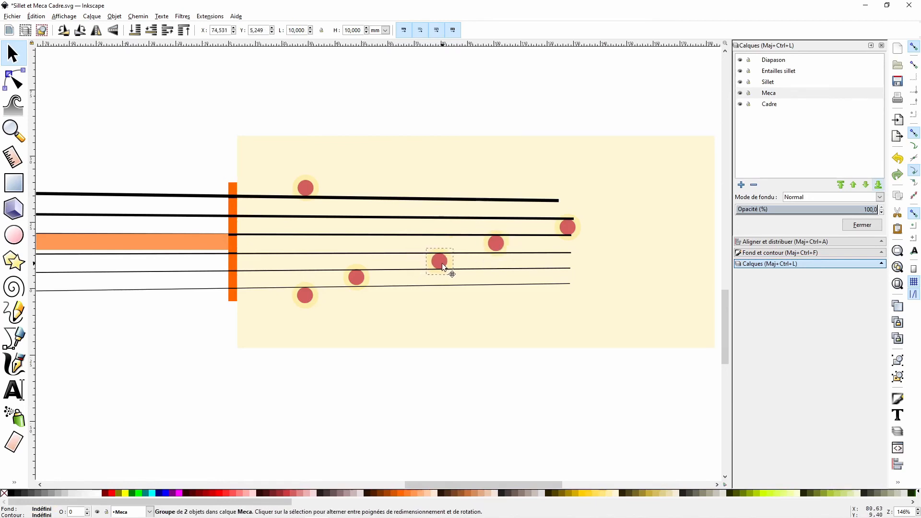
left_click(449, 270)
left_click_drag(357, 280, 367, 281)
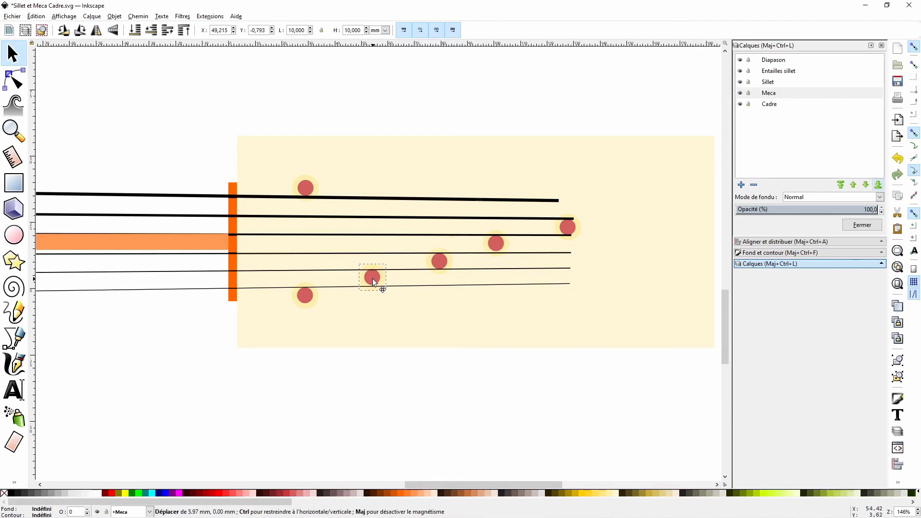
left_click_drag(372, 278, 372, 279)
scroll(379, 230, "up", 1)
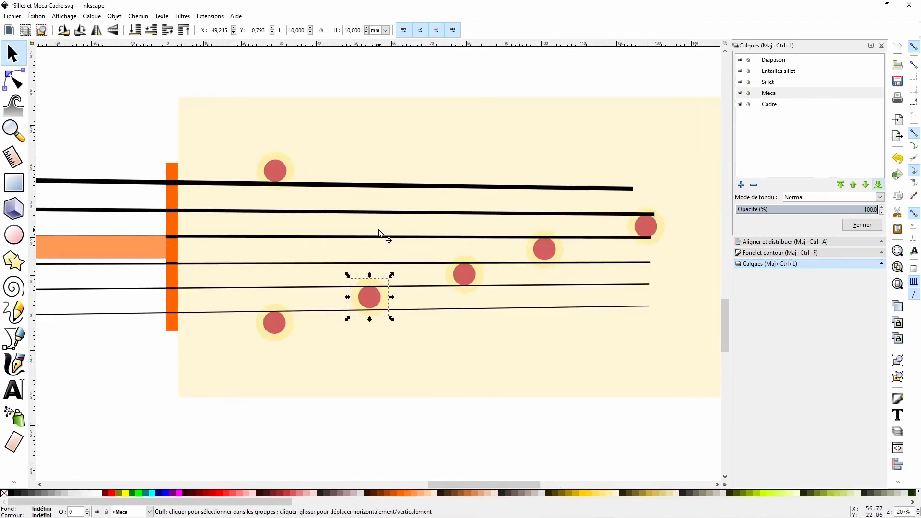
left_click_drag(435, 486, 452, 490)
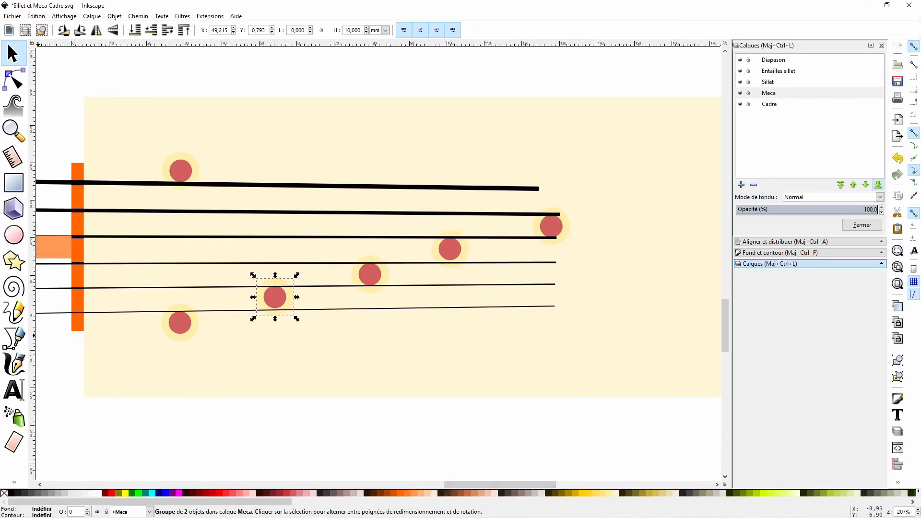
- Draw a closed six-point headstock outline about 160 mm long and 71 mm wide around the tuning machines, from one nut corner to the other
left_click(13, 338)
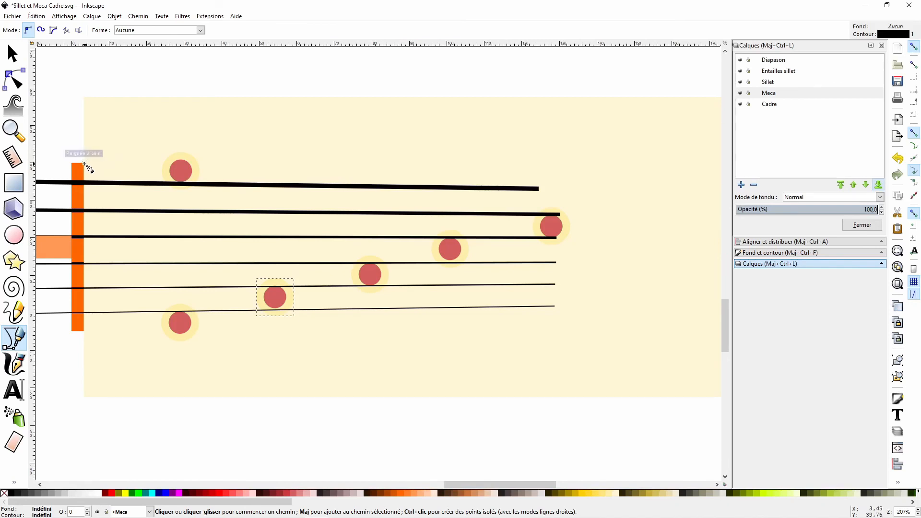
left_click(85, 164)
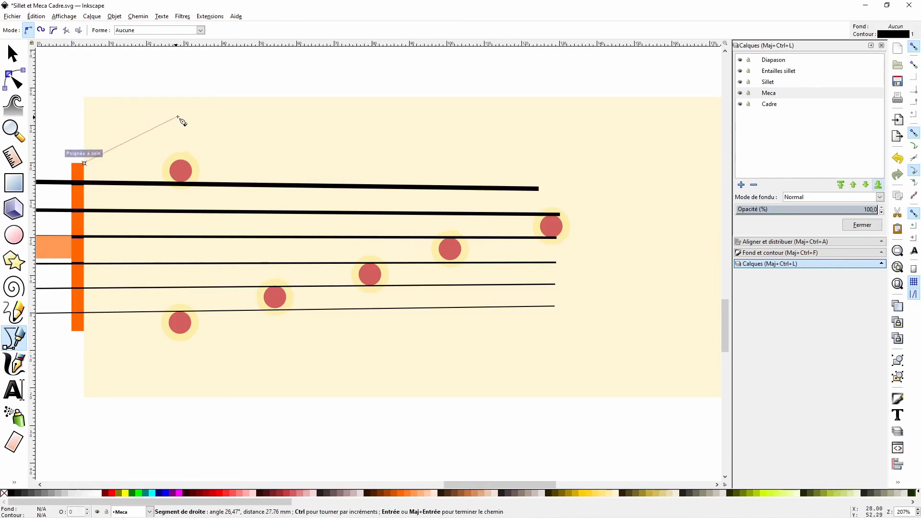
left_click(180, 116)
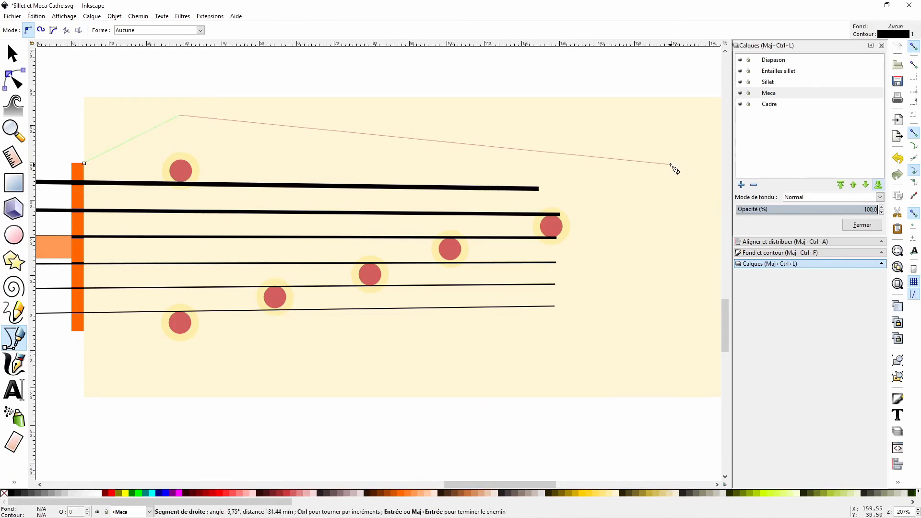
left_click(678, 166)
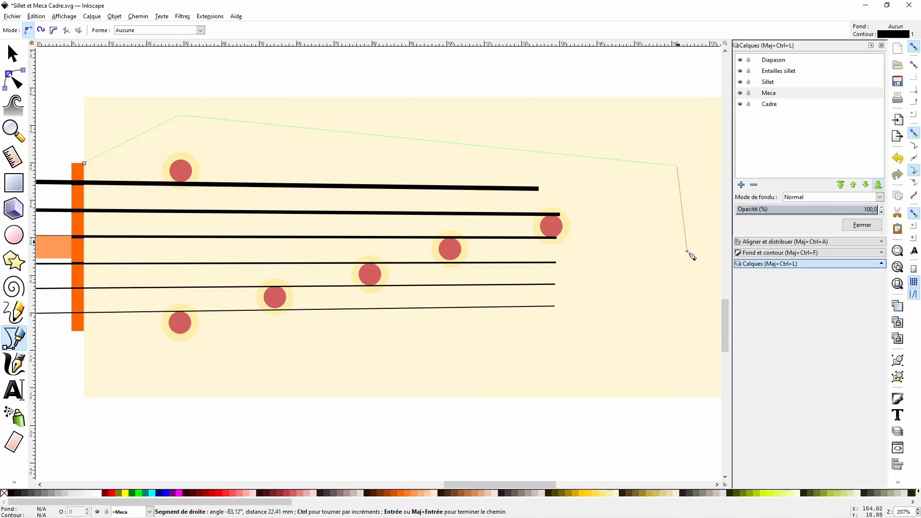
left_click(685, 241)
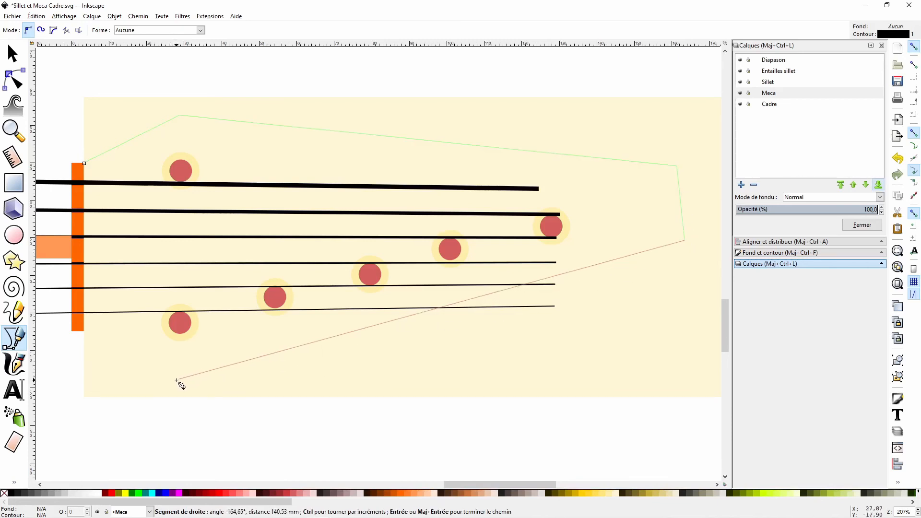
left_click(176, 380)
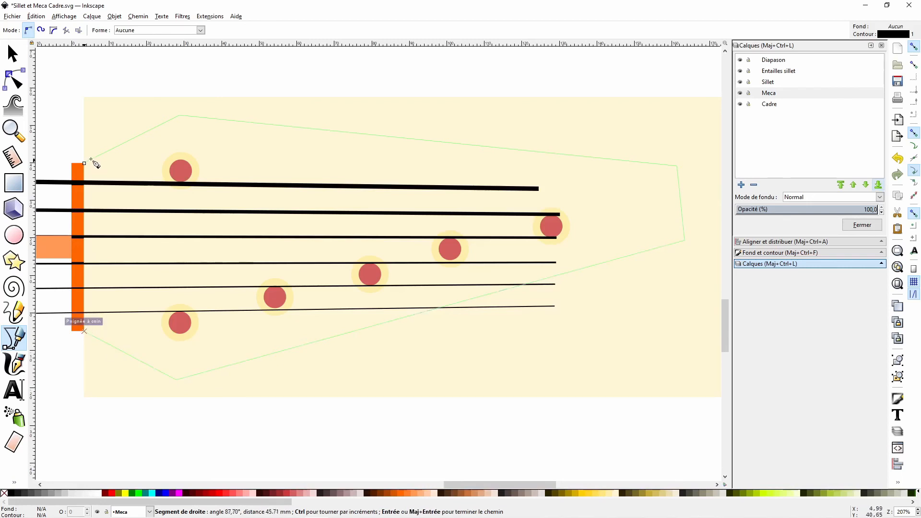
left_click(84, 164)
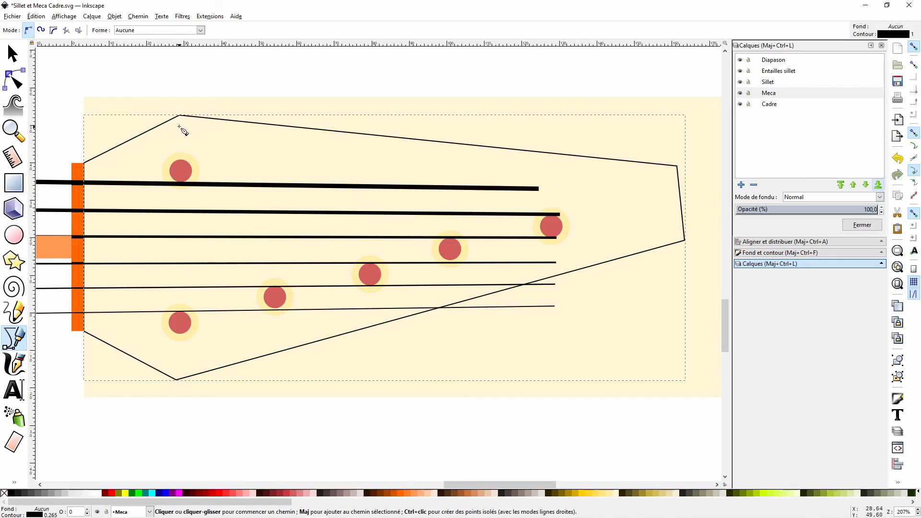
- Curve the two outline edges beside the nut inward and move the lower flared corner about 5 mm closer to the strings
key("n")
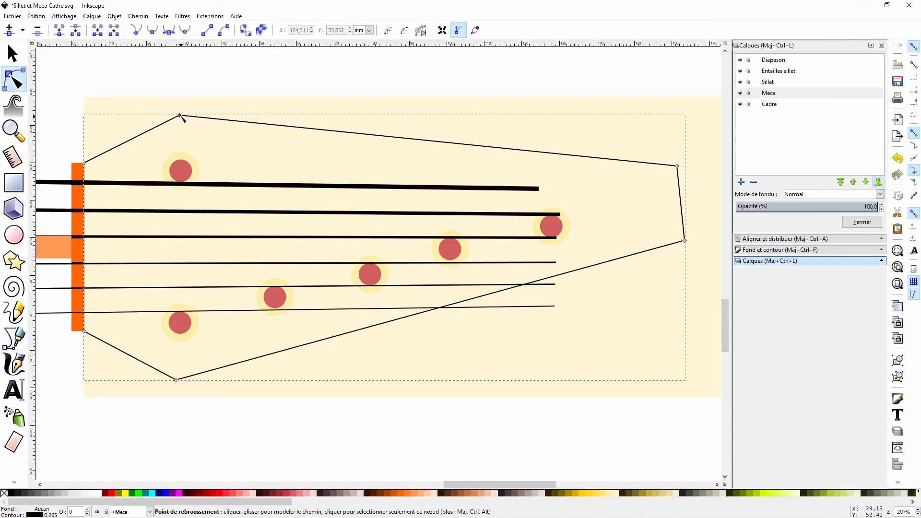
left_click_drag(182, 117, 149, 154)
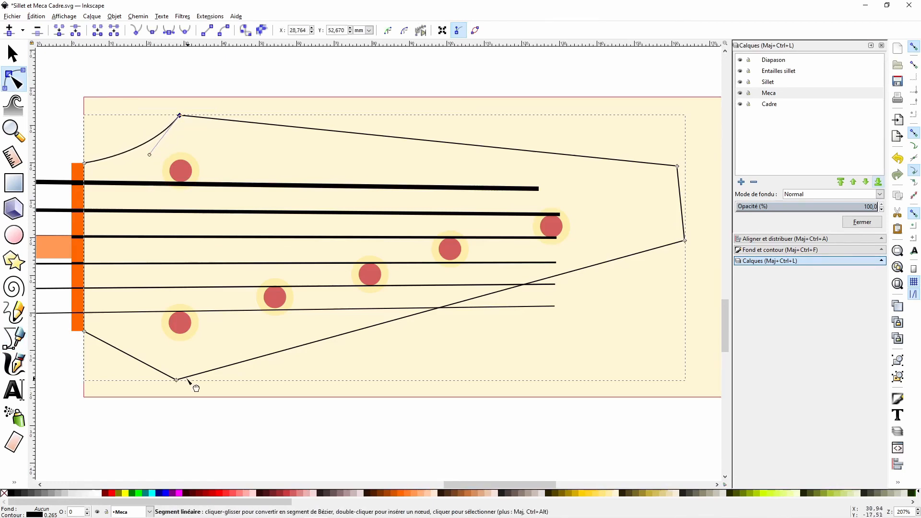
left_click_drag(177, 382, 148, 331)
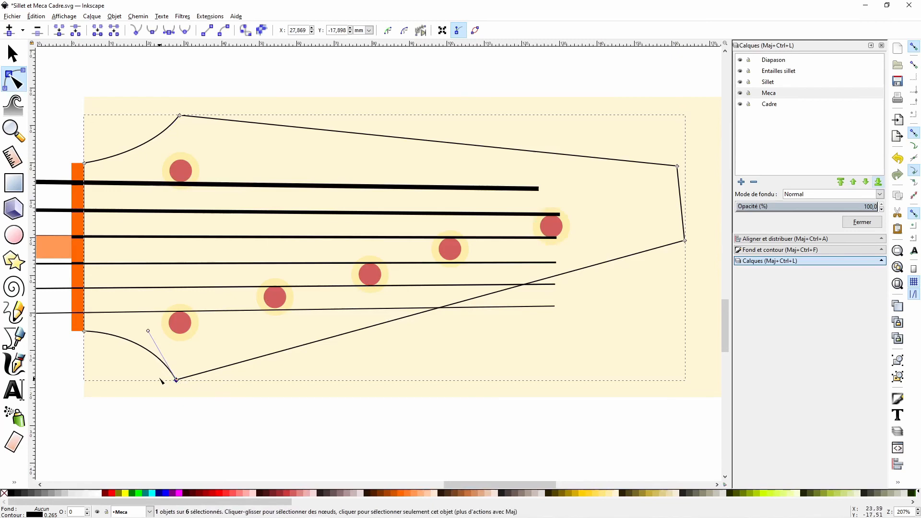
left_click_drag(176, 381, 170, 361)
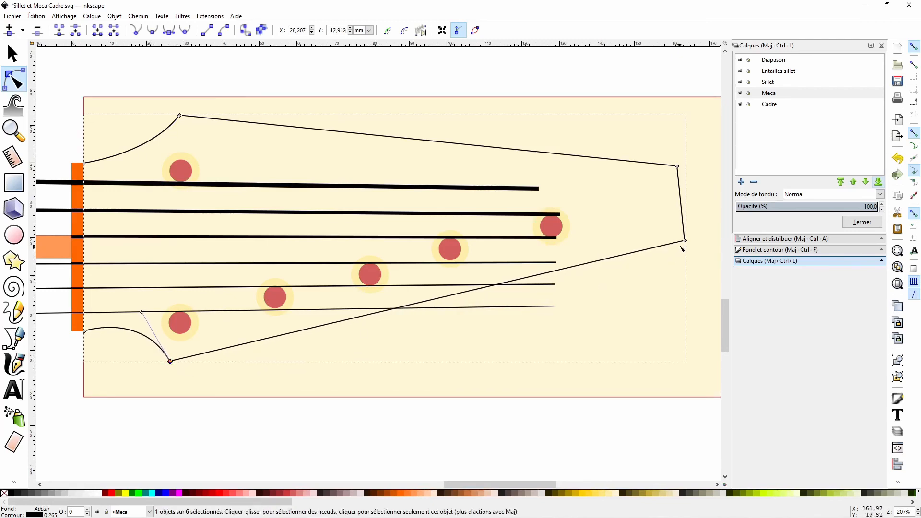
- Pull the headstock tip's lower corner slightly inward, and bend the long upper edge and the end edge into concave curves
left_click_drag(686, 242, 675, 239)
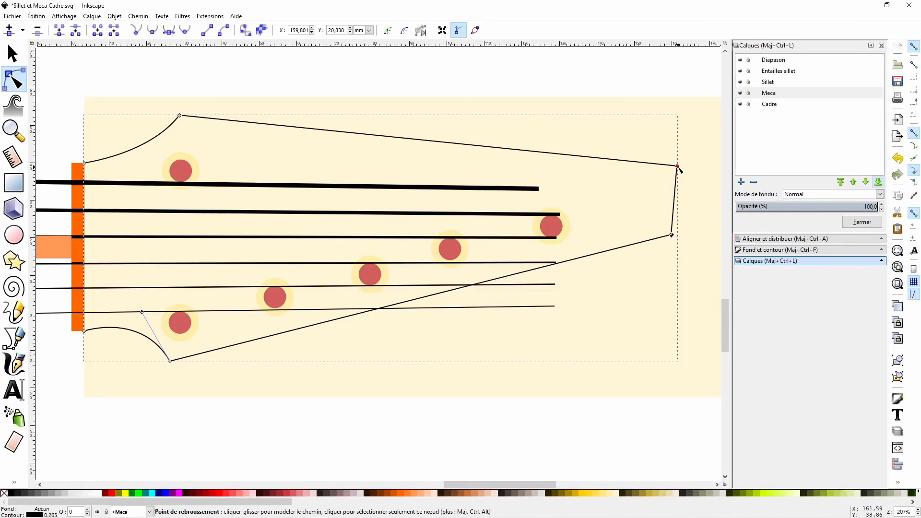
left_click_drag(678, 169, 286, 186)
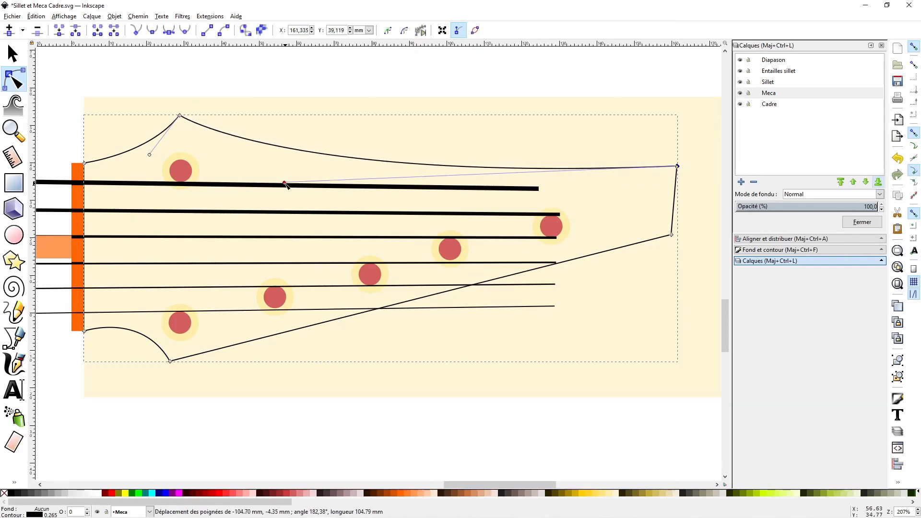
left_click_drag(678, 168, 640, 192)
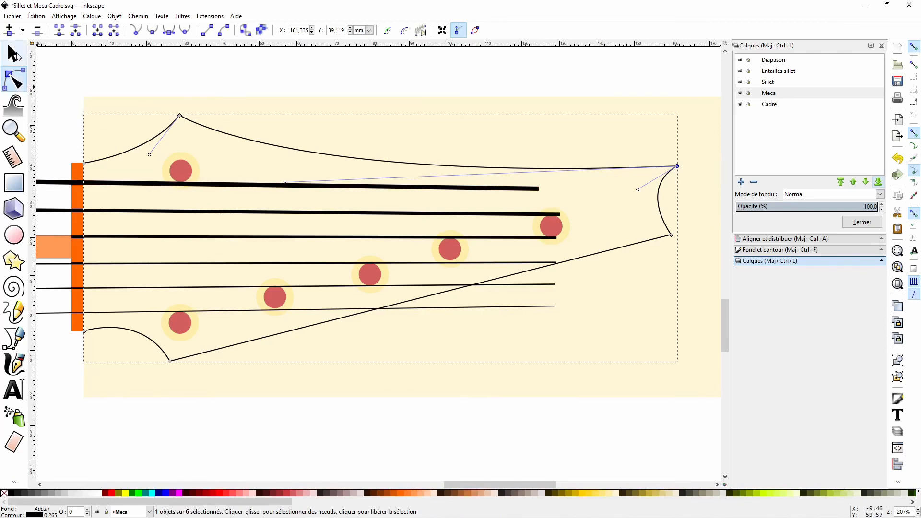
- Shorten the thickest string to its tuning machine near the nut and trim the second-thickest string at the farthest machine
left_click(14, 54)
left_click(519, 189)
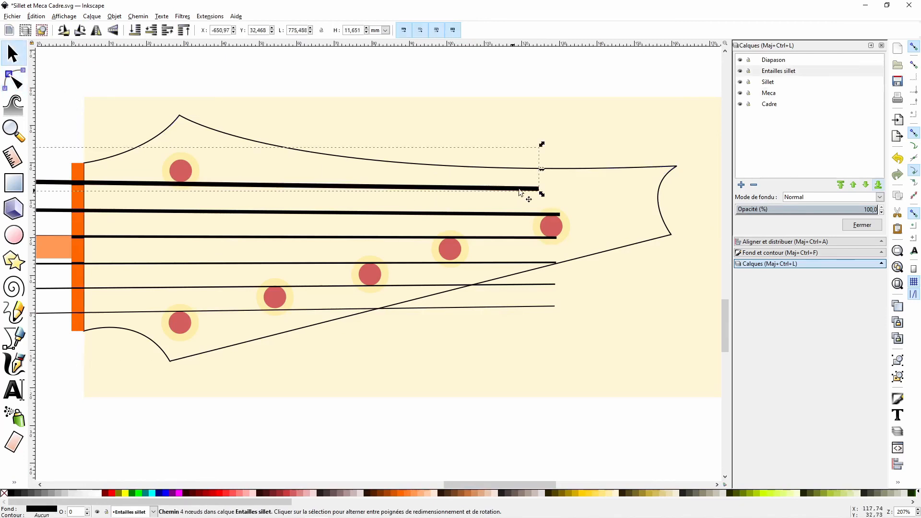
left_click(14, 81)
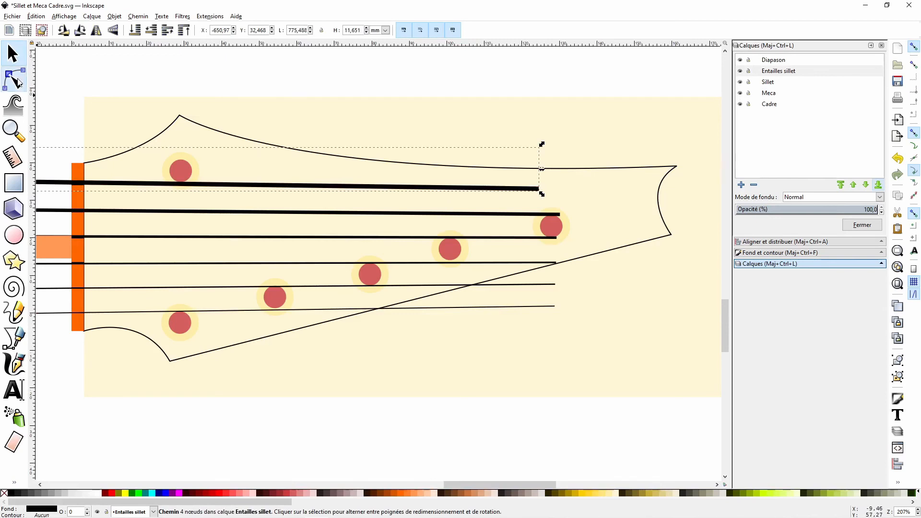
left_click_drag(531, 181, 183, 185)
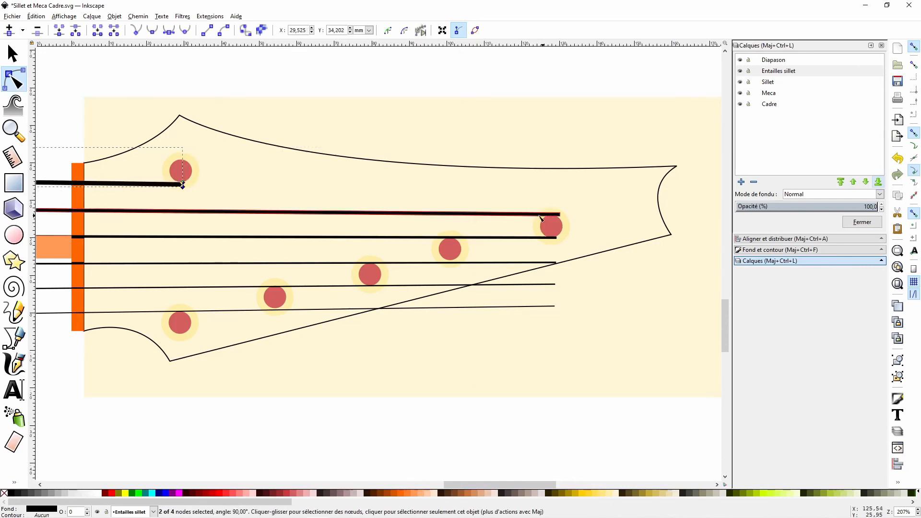
left_click(535, 215)
mouse_move(554, 208)
left_mouse_down()
mouse_move(570, 216)
mouse_move(555, 214)
left_mouse_up()
left_click(548, 230)
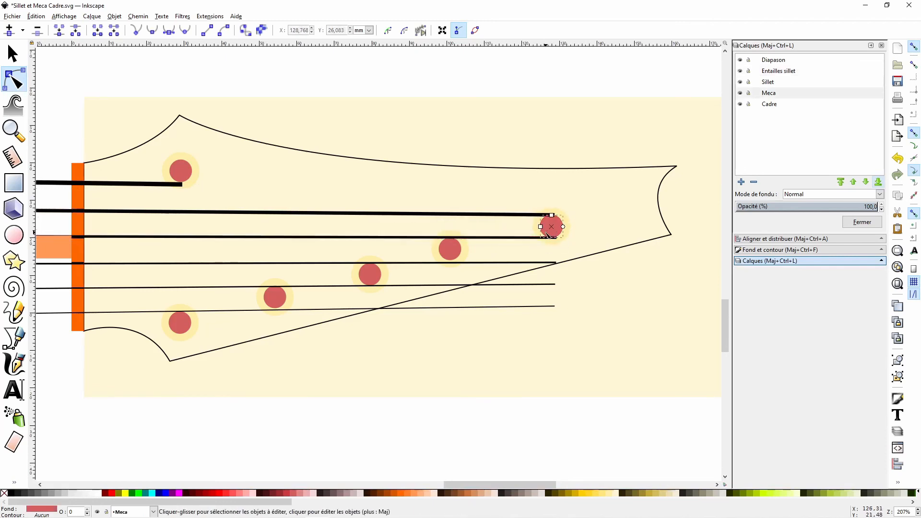
- Shorten the four thinner strings so each one ends at the edge of its own tuning machine
left_click(533, 238)
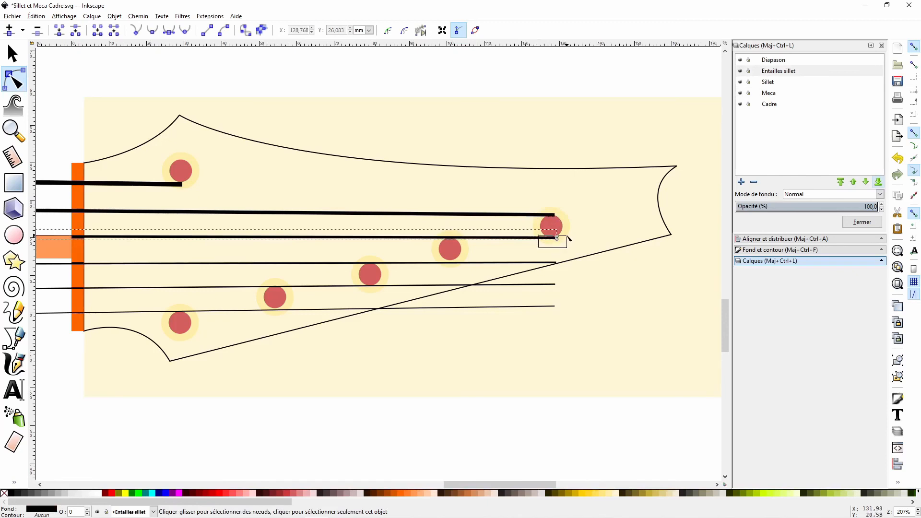
left_click_drag(557, 238, 452, 238)
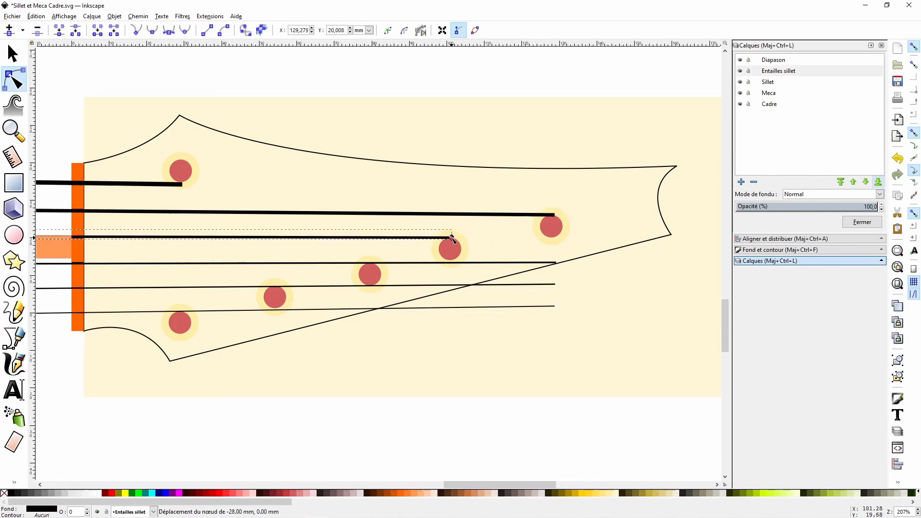
left_click(556, 263)
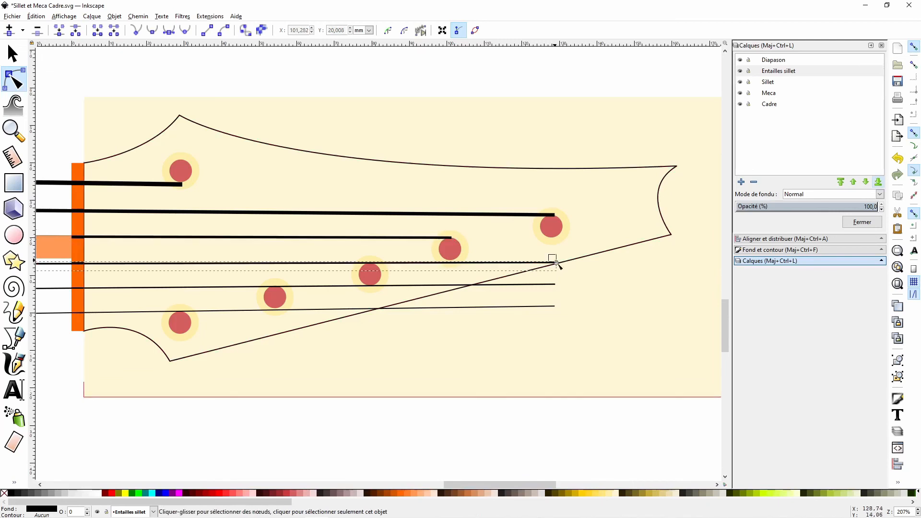
left_click_drag(556, 262, 371, 265)
left_click(533, 285)
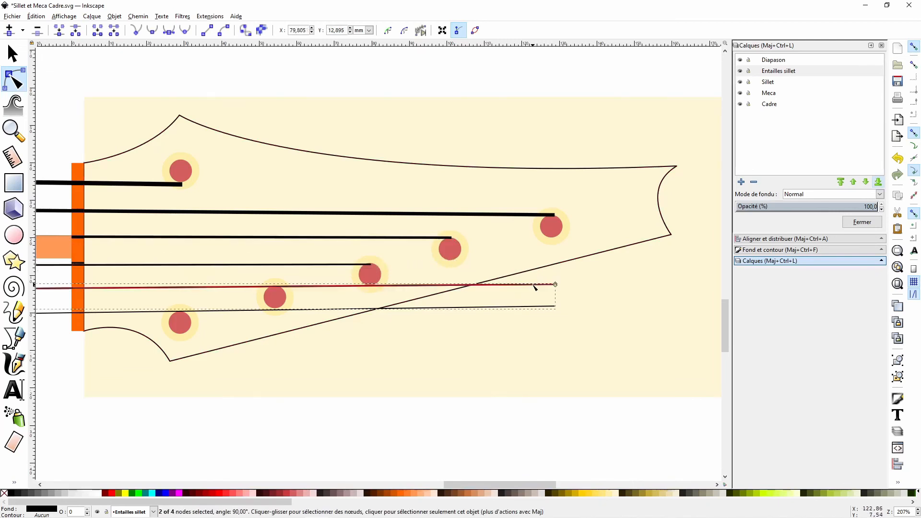
left_click_drag(556, 285, 279, 288)
left_click(480, 308)
left_click_drag(541, 296, 183, 311)
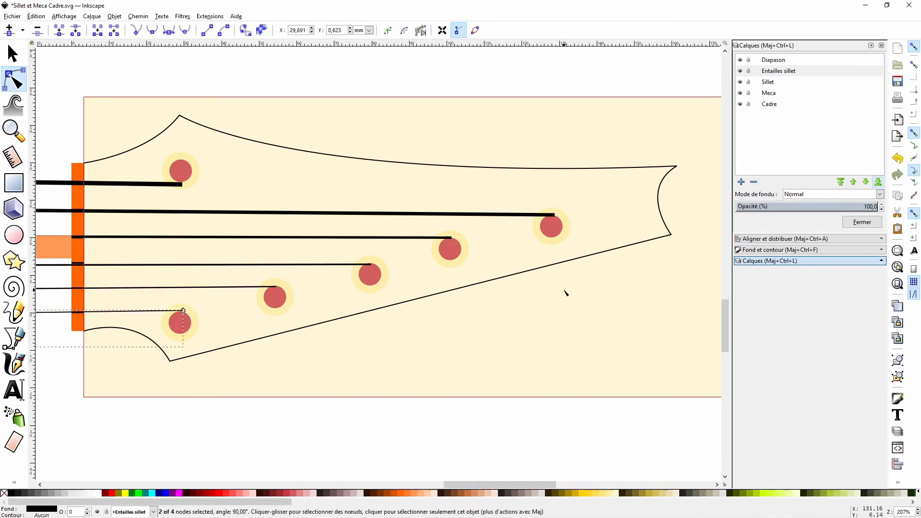
- Save the drawing in the Fichier Ink folder under a new name starting with "Sillet et Meca Tete Co"
scroll(565, 293, "down", 5)
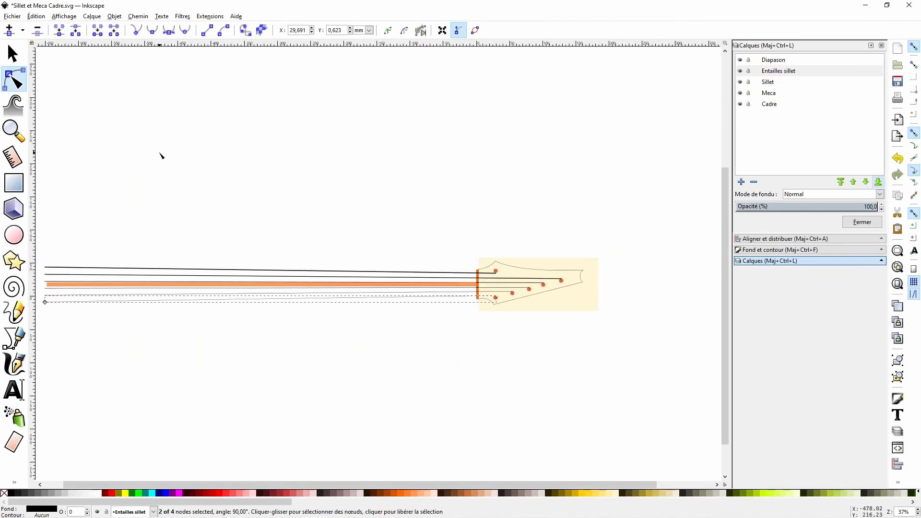
left_click(12, 16)
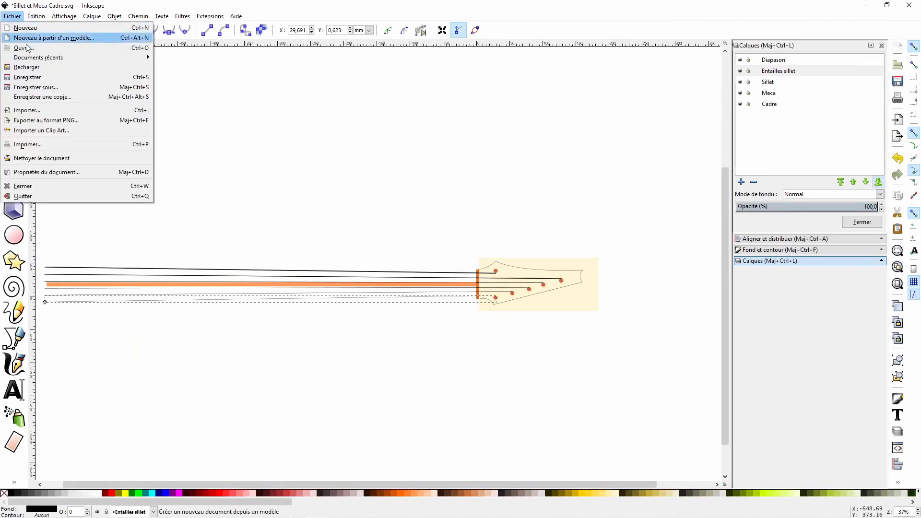
left_click(38, 87)
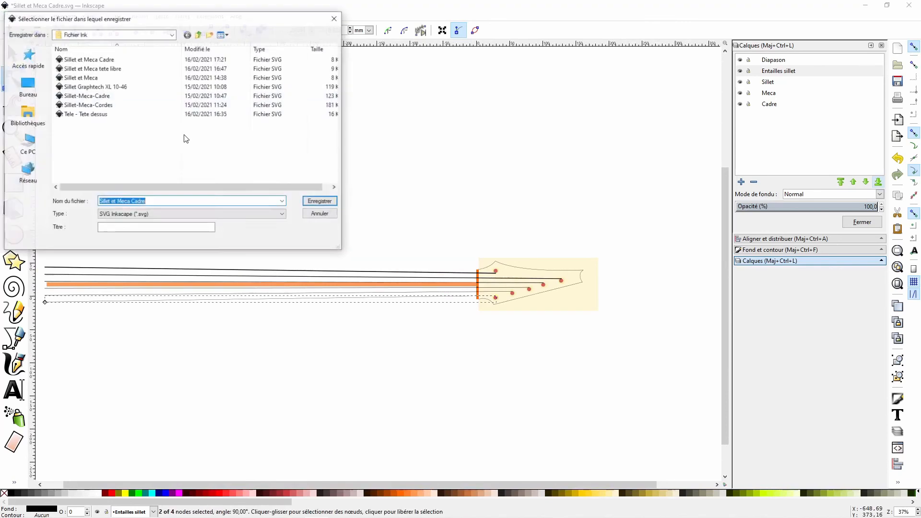
left_click(134, 202)
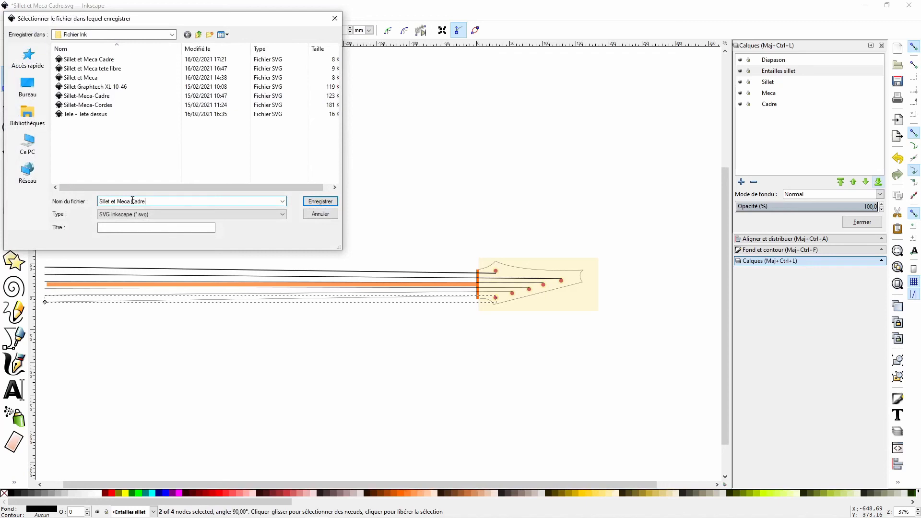
type("T")
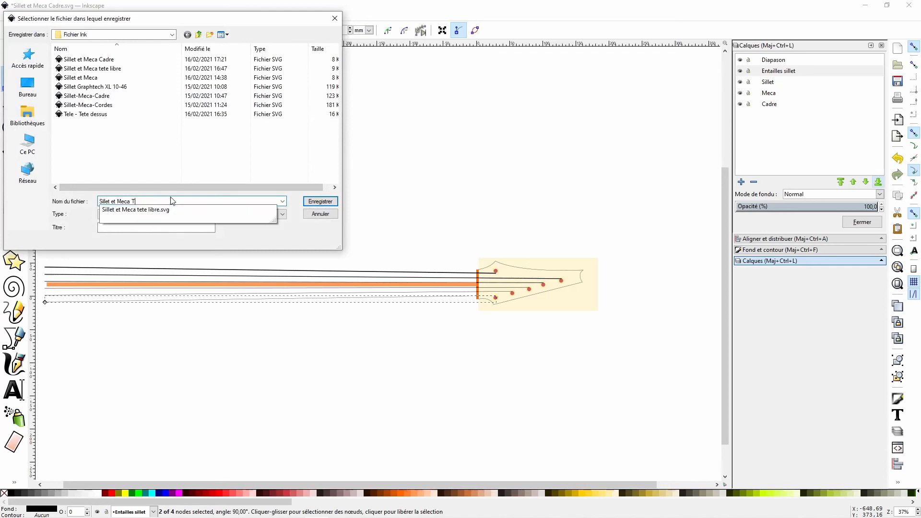
type("ete Co")
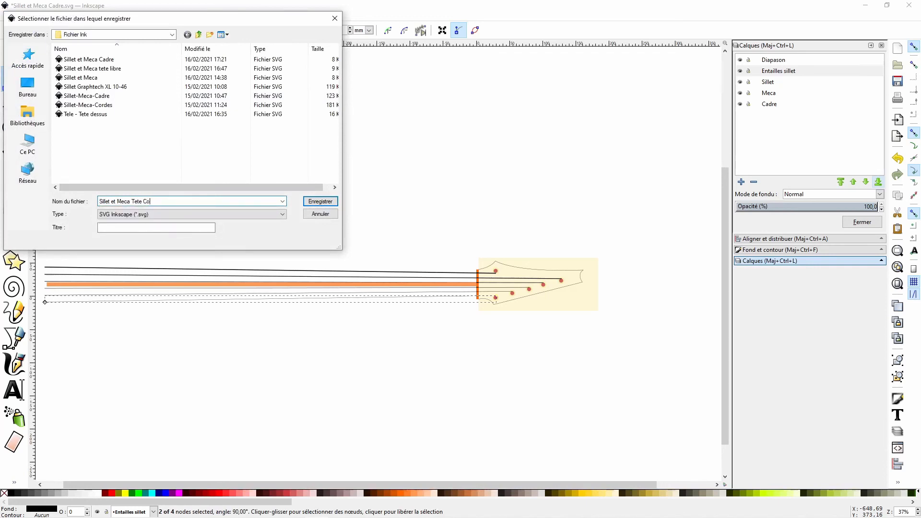